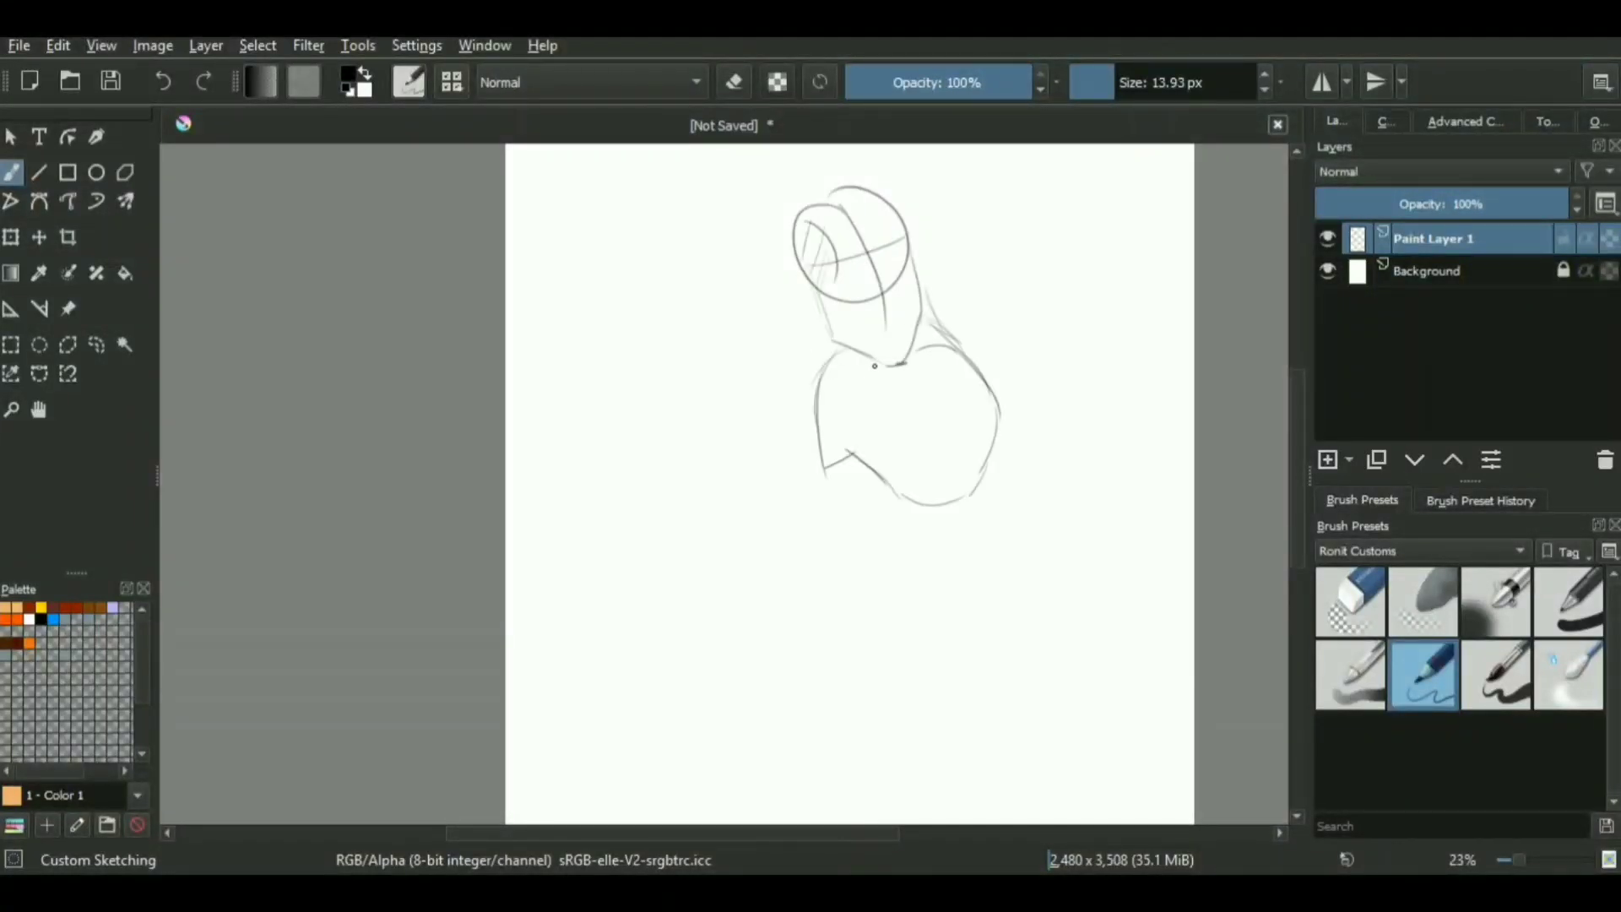
# Select the sketched torso below the head, adjust its size and placement with a transform, and clear the selection.
pyautogui.moveTo(816, 352); pyautogui.dragTo(973, 338)
pyautogui.hotkey('ctrl', 't')
pyautogui.moveTo(916, 447); pyautogui.dragTo(898, 463)
pyautogui.moveTo(1059, 603); pyautogui.dragTo(1123, 644)
pyautogui.press('b')
pyautogui.hotkey('ctrl', 'shift', 'a')
# Sketch the figure's shoulder, chest side and bent arm around the torso with the sketching brush.
pyautogui.moveTo(920, 426); pyautogui.dragTo(958, 359)
pyautogui.moveTo(939, 386); pyautogui.dragTo(979, 355)
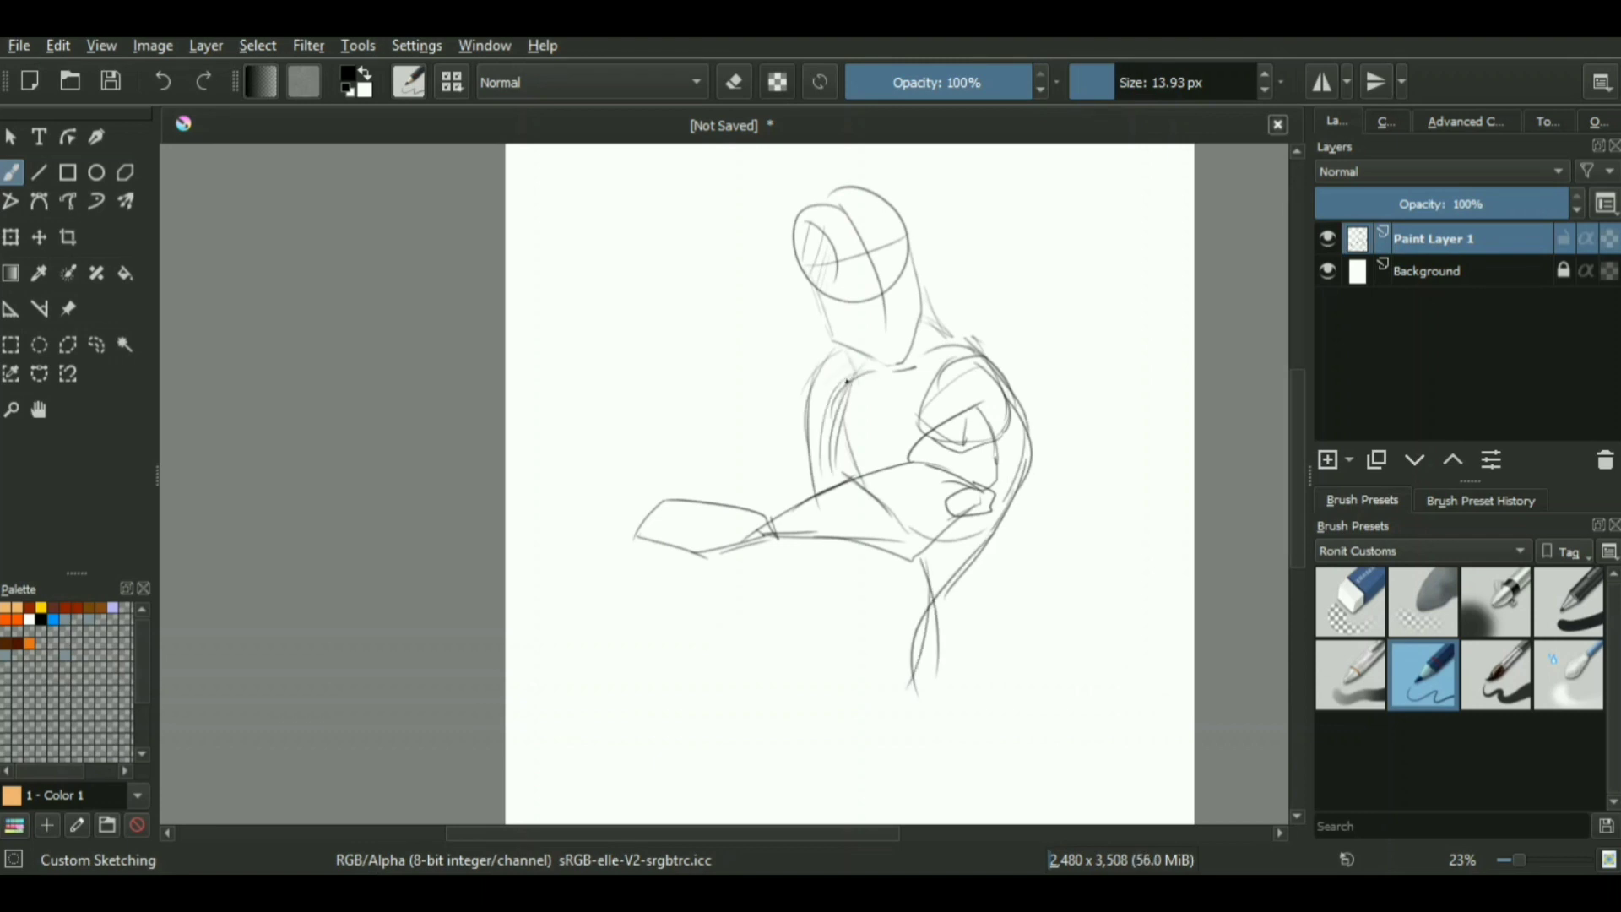
pyautogui.moveTo(847, 381); pyautogui.dragTo(795, 450)
# Sketch the abdomen and waist below the chest, ending in a rounded hip form.
pyautogui.moveTo(847, 507); pyautogui.dragTo(874, 375, button='middle')
pyautogui.moveTo(842, 414); pyautogui.dragTo(871, 537)
pyautogui.moveTo(909, 430); pyautogui.dragTo(903, 538)
pyautogui.moveTo(913, 439); pyautogui.dragTo(922, 500)
pyautogui.moveTo(842, 422); pyautogui.dragTo(859, 570)
pyautogui.moveTo(903, 512); pyautogui.dragTo(862, 574)
pyautogui.keyDown('ctrl'); pyautogui.moveTo(844, 422); pyautogui.dragTo(796, 575, button='middle'); pyautogui.keyUp('ctrl')
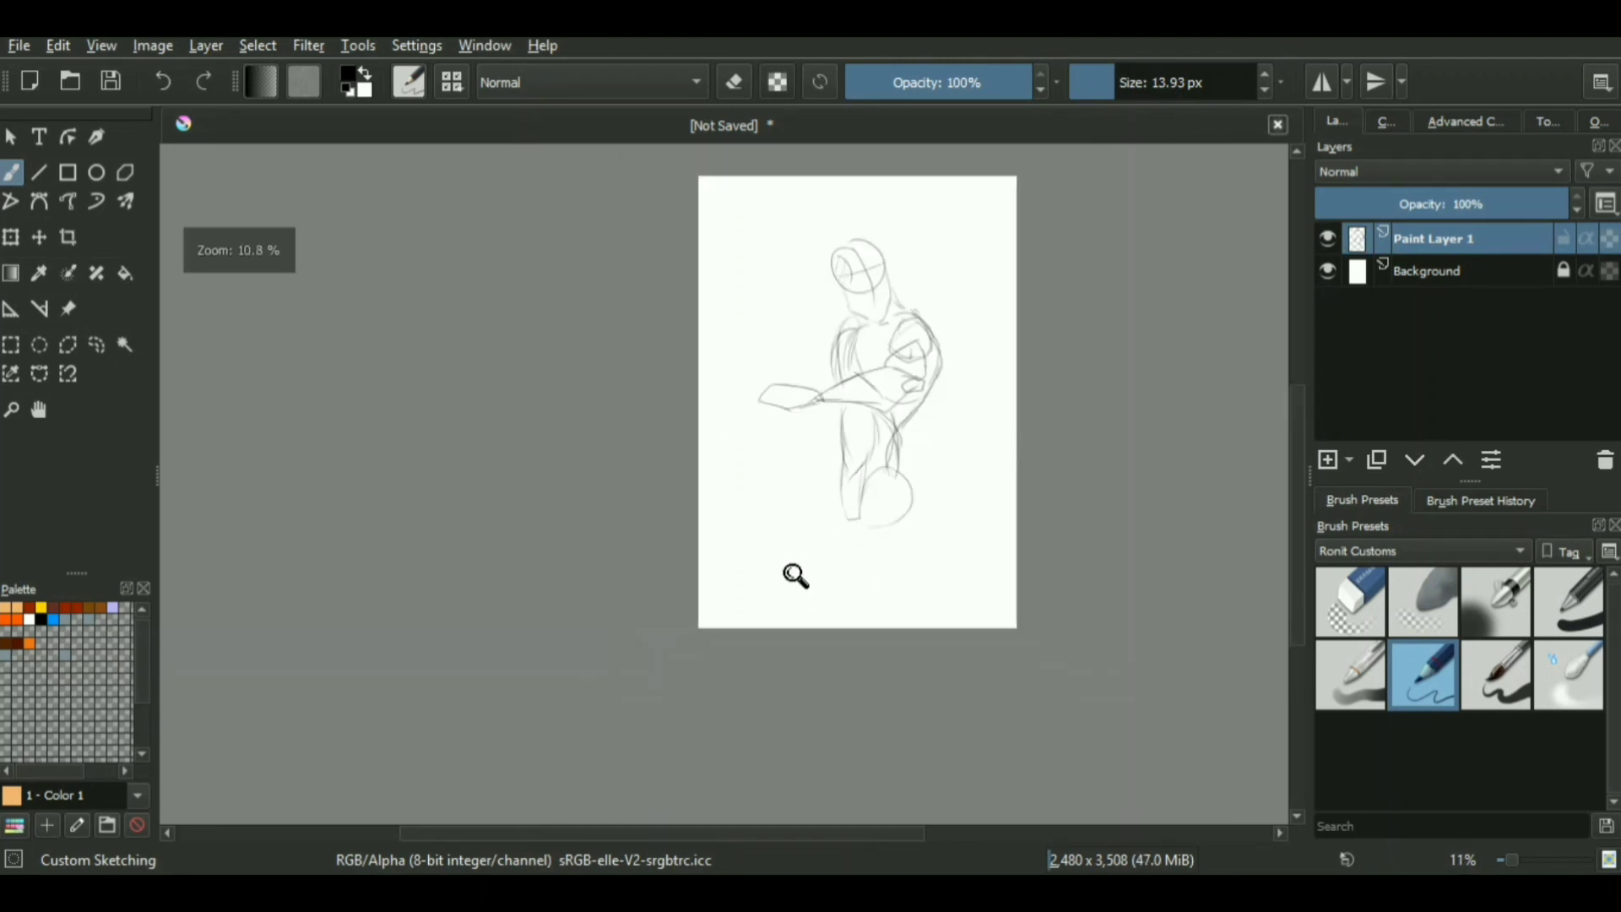
# Sketch the first thigh lines from the hip, check the figure mirrored, and transform a selected part of the drawing.
pyautogui.keyDown('ctrl'); pyautogui.moveTo(860, 322); pyautogui.dragTo(860, 211, button='middle'); pyautogui.keyUp('ctrl')
pyautogui.moveTo(851, 319); pyautogui.dragTo(795, 353)
pyautogui.press('m')
pyautogui.keyDown('ctrl'); pyautogui.moveTo(829, 439); pyautogui.dragTo(844, 494, button='middle'); pyautogui.keyUp('ctrl')
pyautogui.moveTo(700, 244); pyautogui.dragTo(703, 358)
pyautogui.hotkey('ctrl', 't')
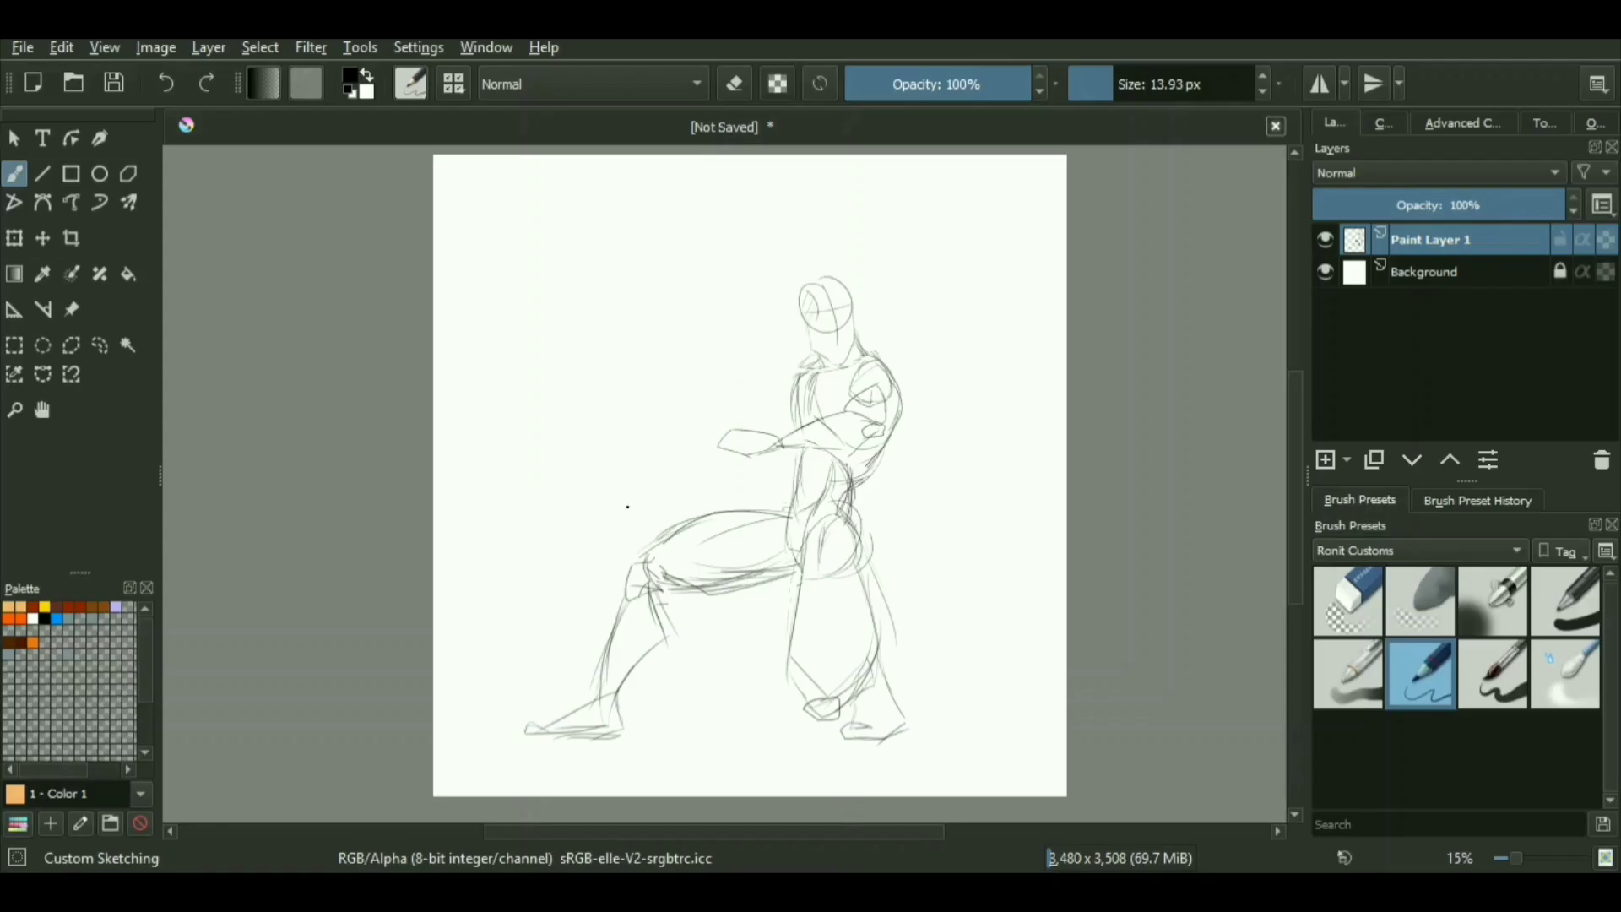
# Select part of the rough figure sketch around the bent leg and transform it.
pyautogui.click(99, 346)
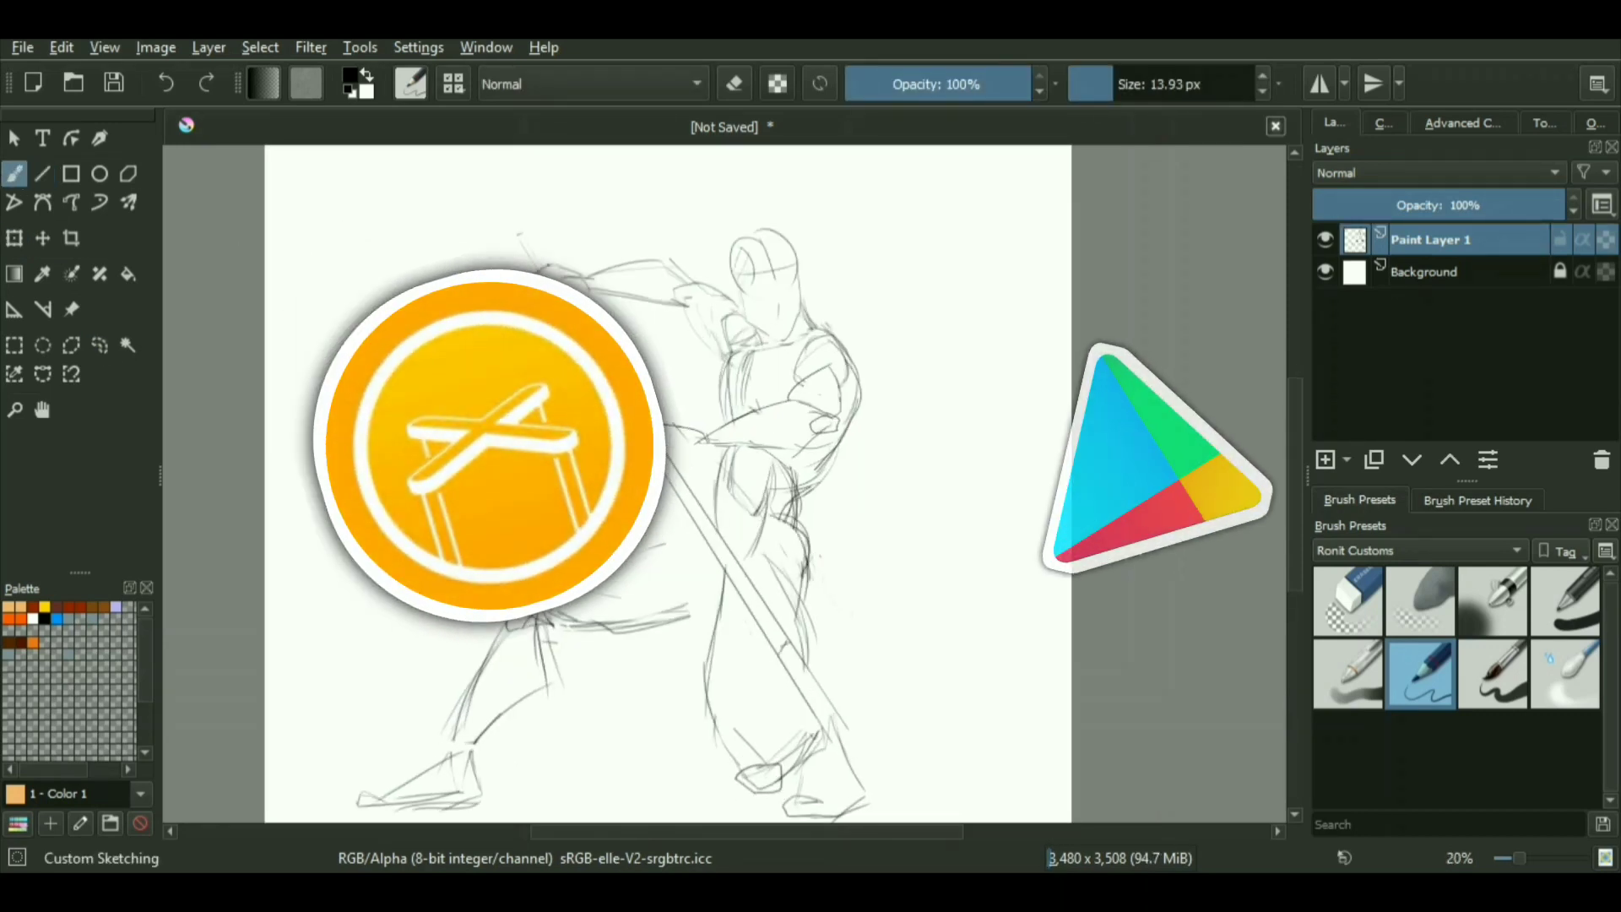
pyautogui.moveTo(676, 625)
pyautogui.keyDown('ctrl'); pyautogui.mouseDown(button='middle')
pyautogui.moveTo(656, 692)
pyautogui.moveTo(774, 601)
pyautogui.moveTo(659, 710)
pyautogui.mouseUp(button='middle'); pyautogui.keyUp('ctrl')
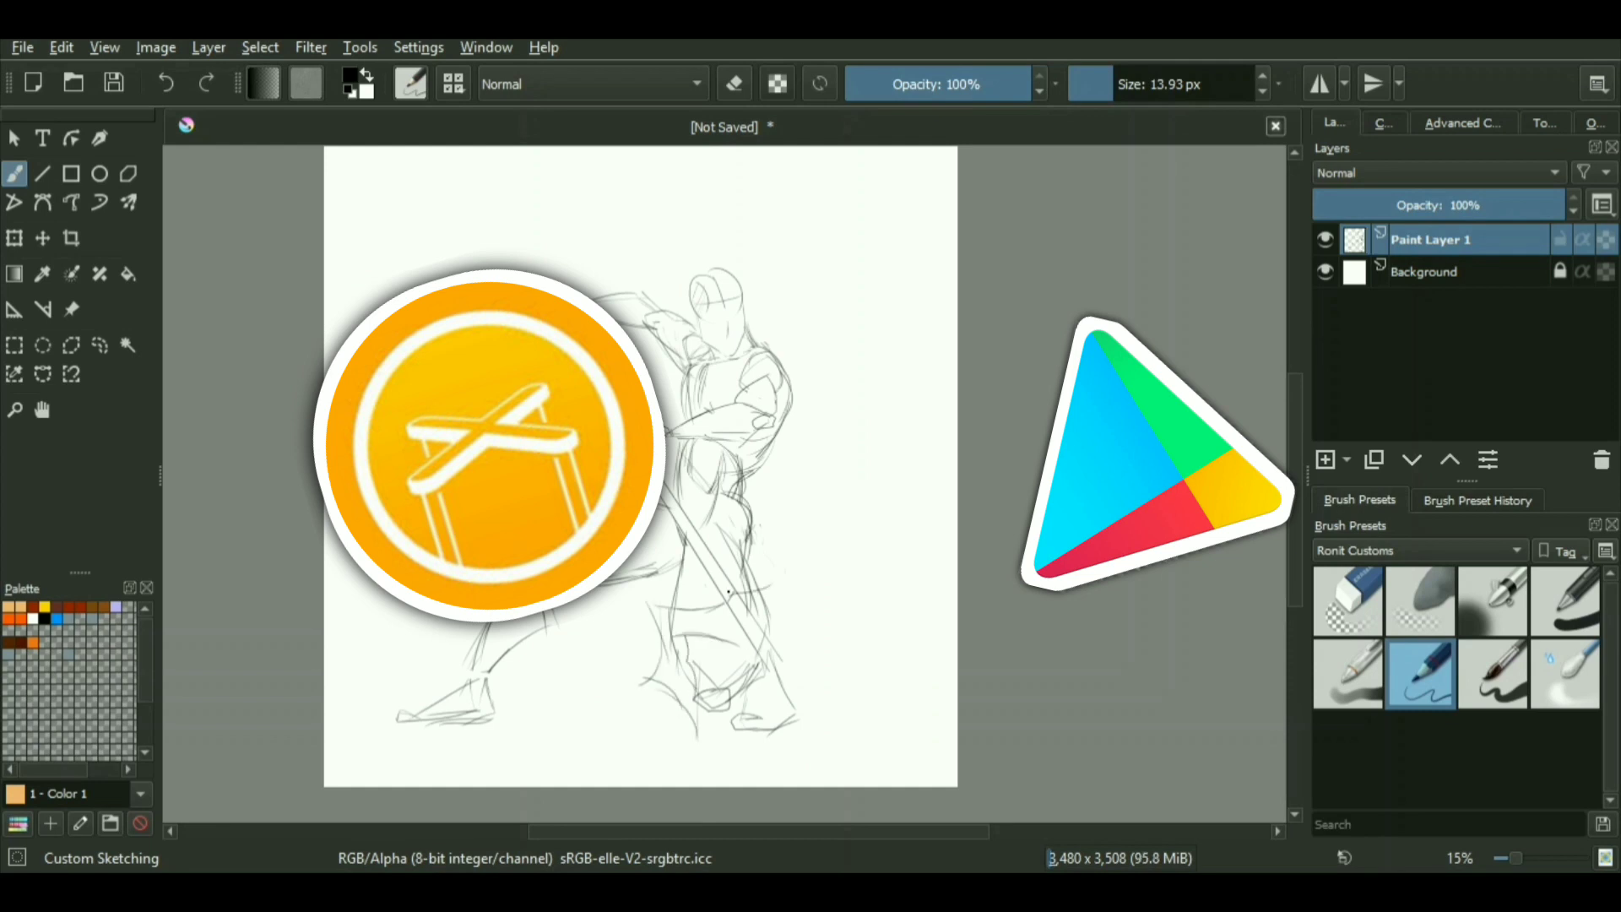
pyautogui.moveTo(818, 608); pyautogui.dragTo(807, 623)
pyautogui.hotkey('ctrl', 't')
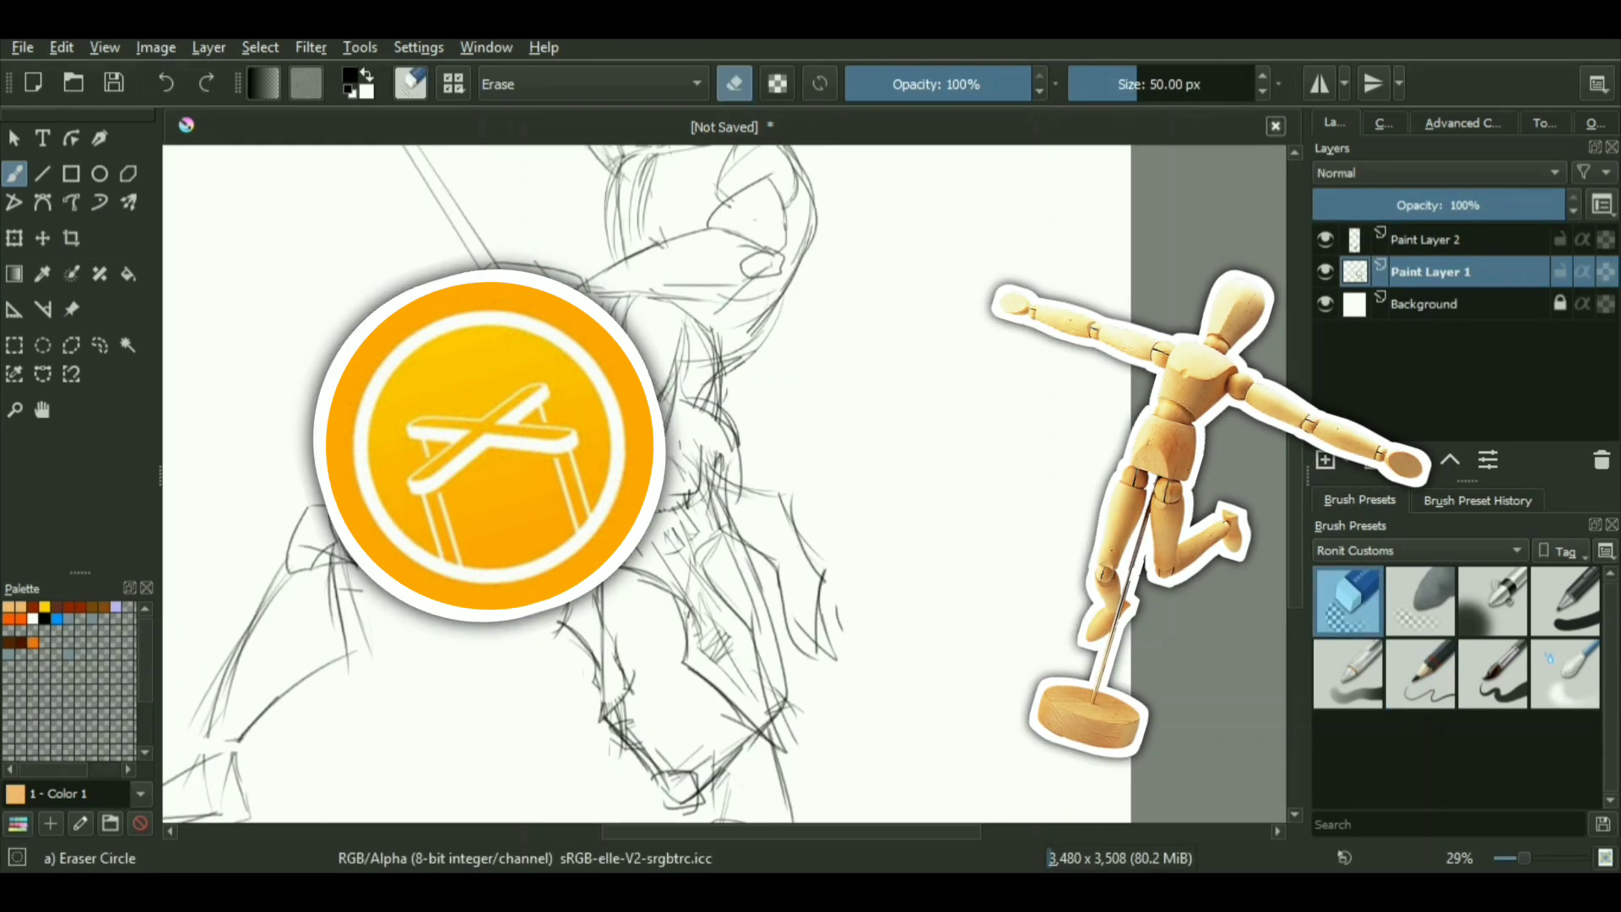
# Switch to the Custom Sketching brush and sketch the facial features and spiky hair outline on Paint Layer 2.
pyautogui.keyDown('ctrl'); pyautogui.moveTo(601, 643); pyautogui.dragTo(602, 726, button='middle'); pyautogui.keyUp('ctrl')
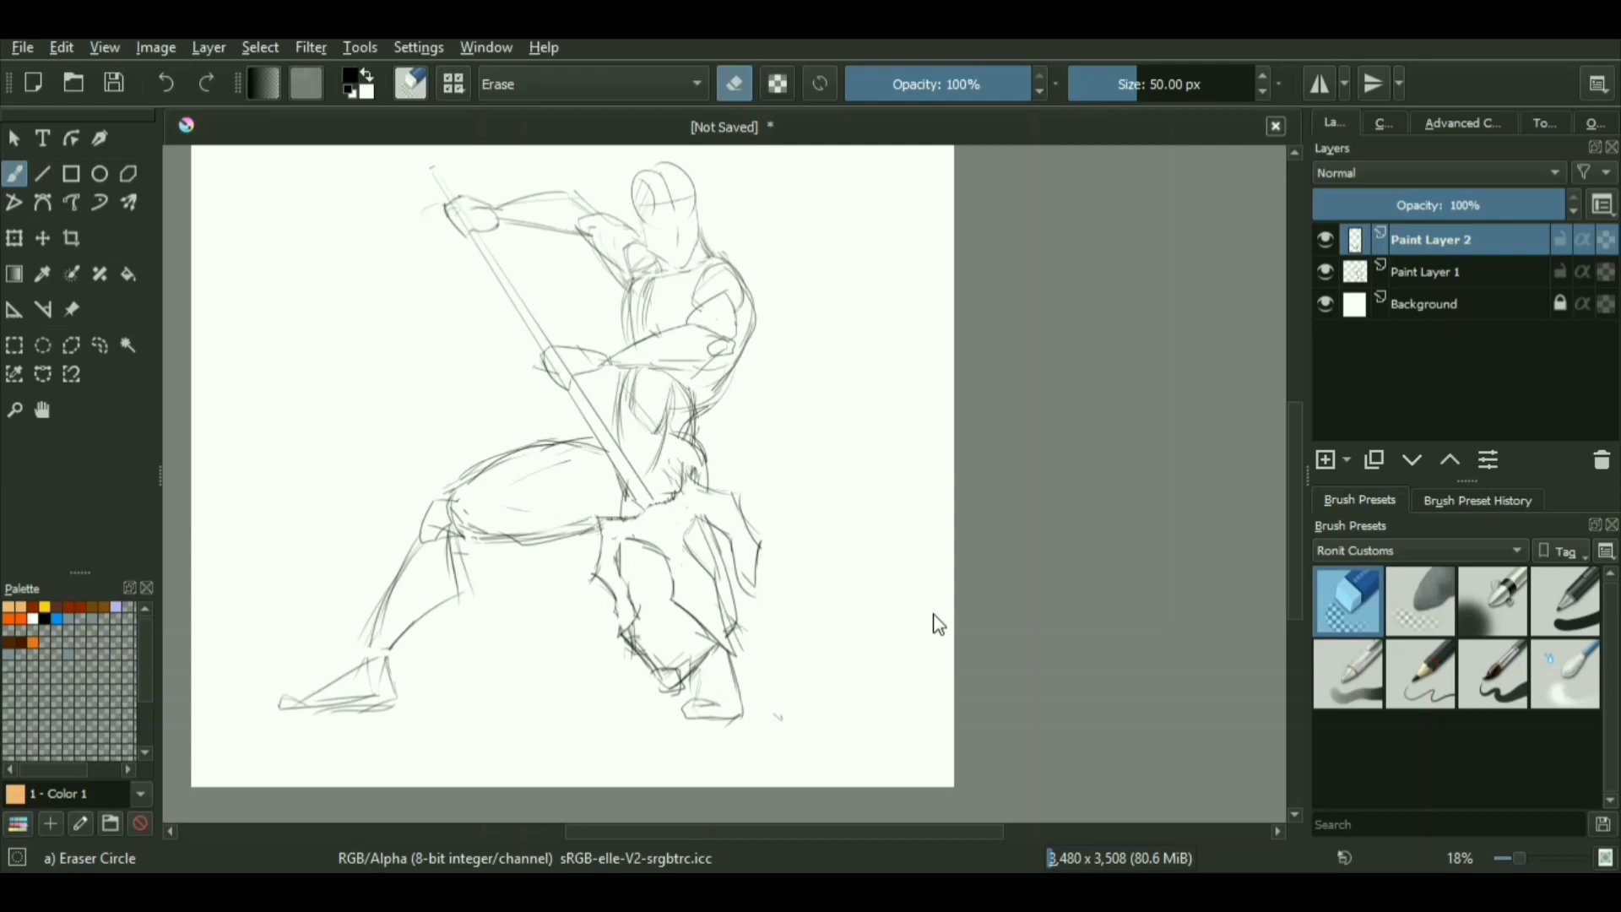
pyautogui.click(1419, 673)
pyautogui.keyDown('ctrl'); pyautogui.moveTo(709, 591); pyautogui.dragTo(709, 633, button='middle'); pyautogui.keyUp('ctrl')
pyautogui.keyDown('ctrl'); pyautogui.moveTo(717, 279); pyautogui.dragTo(717, 194, button='middle'); pyautogui.keyUp('ctrl')
pyautogui.keyDown('ctrl'); pyautogui.moveTo(701, 473); pyautogui.dragTo(689, 557, button='middle'); pyautogui.keyUp('ctrl')
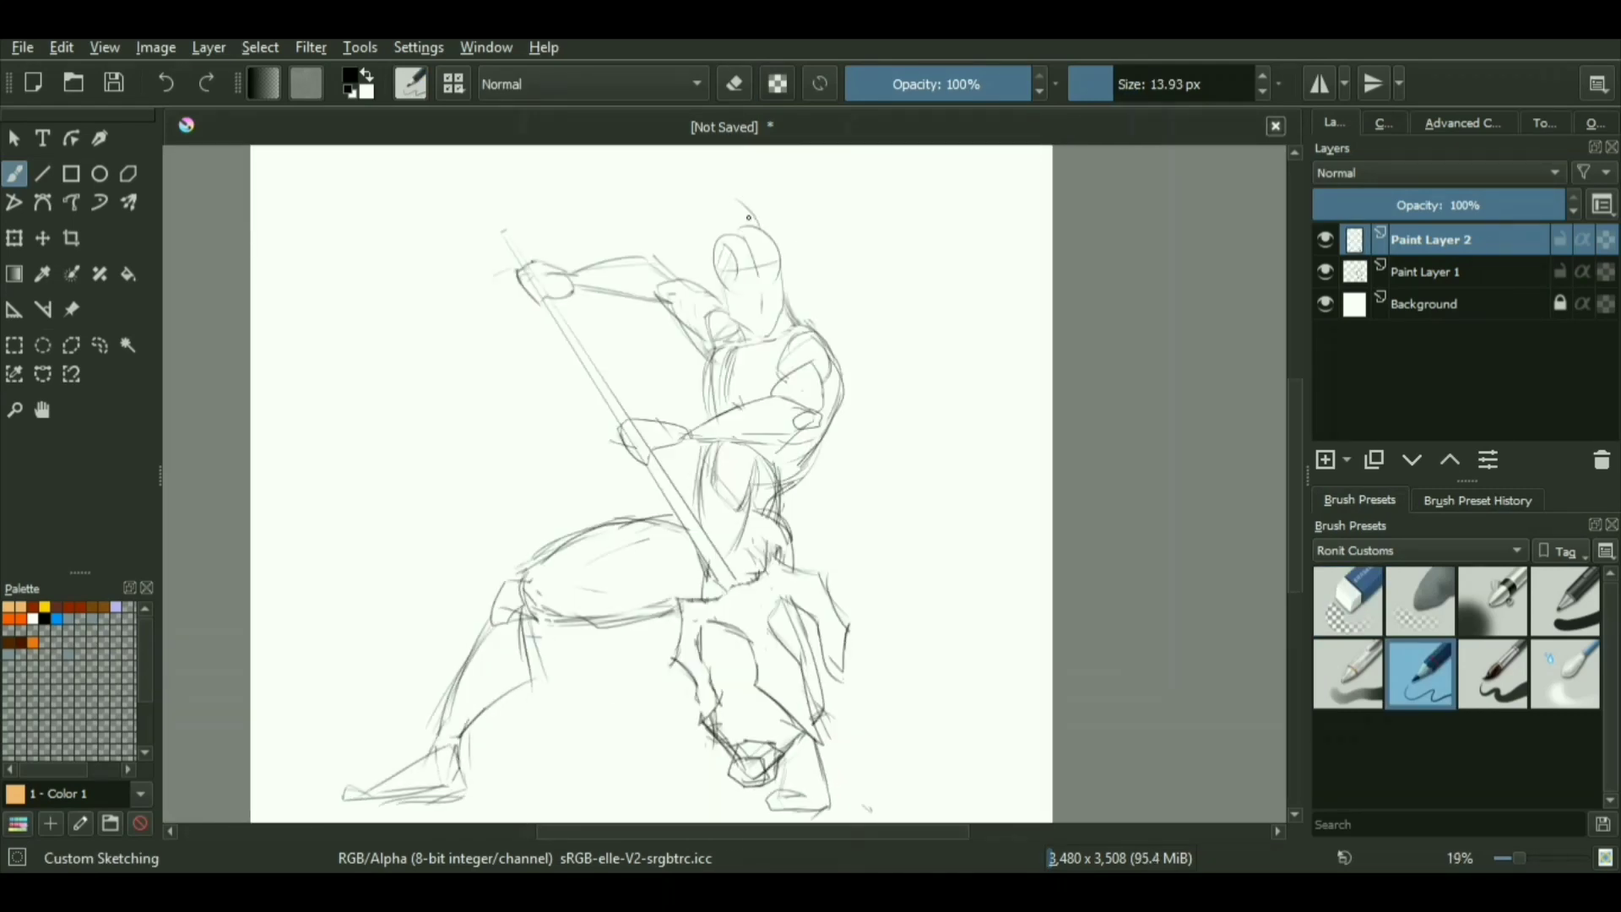
pyautogui.keyDown('ctrl'); pyautogui.moveTo(747, 215); pyautogui.dragTo(747, 135, button='middle'); pyautogui.keyUp('ctrl')
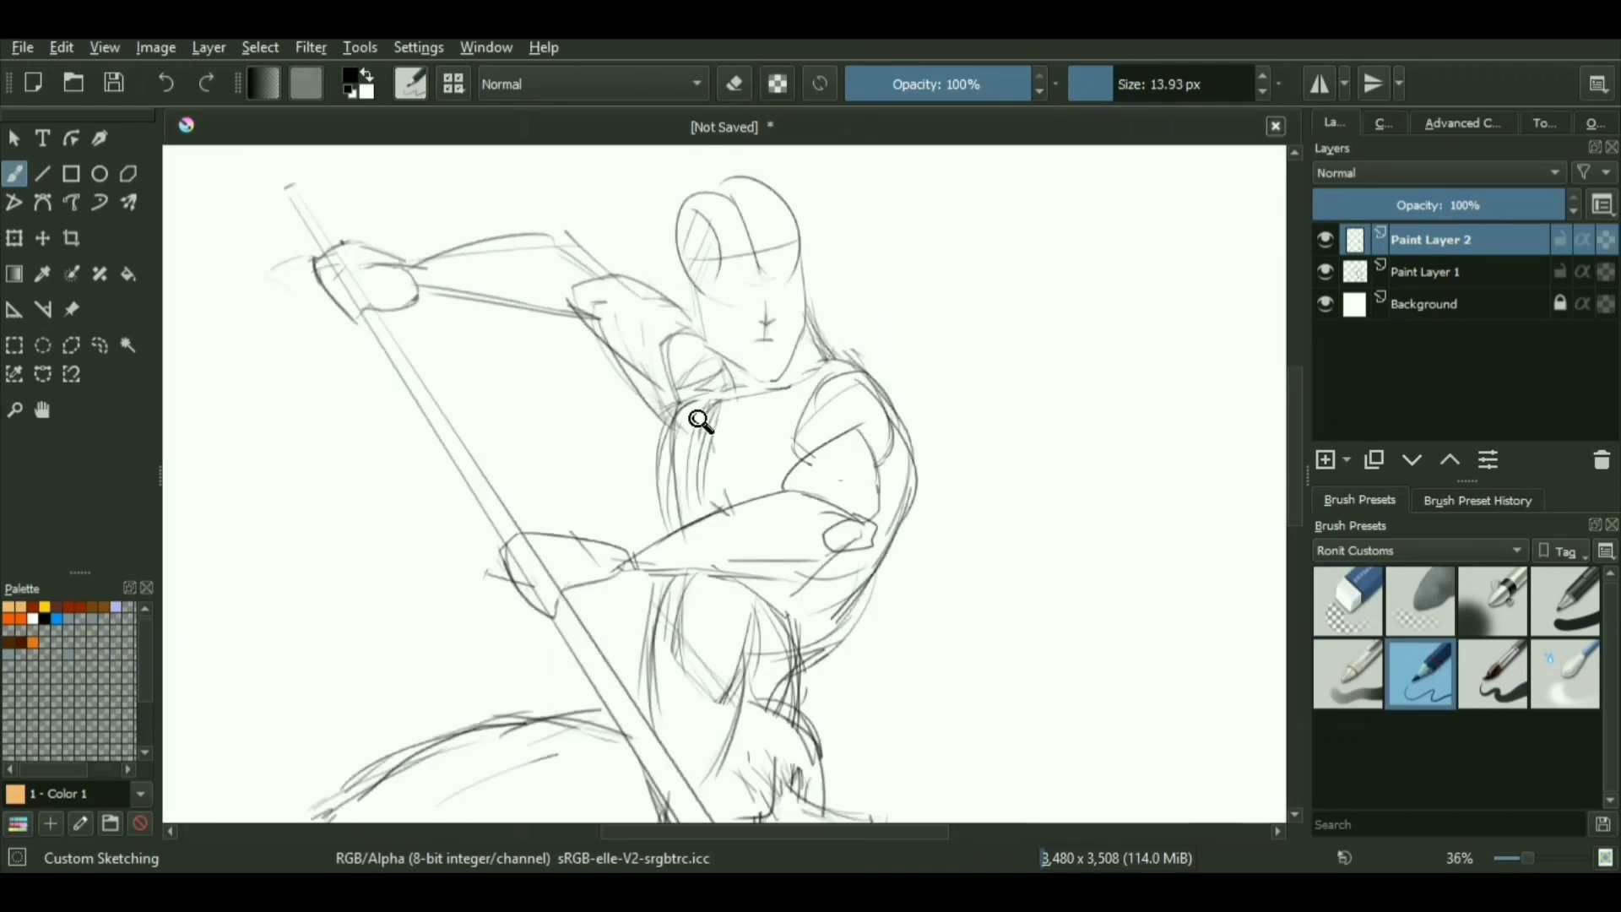
pyautogui.scroll(-4, 701, 419)
pyautogui.scroll(3, 718, 417)
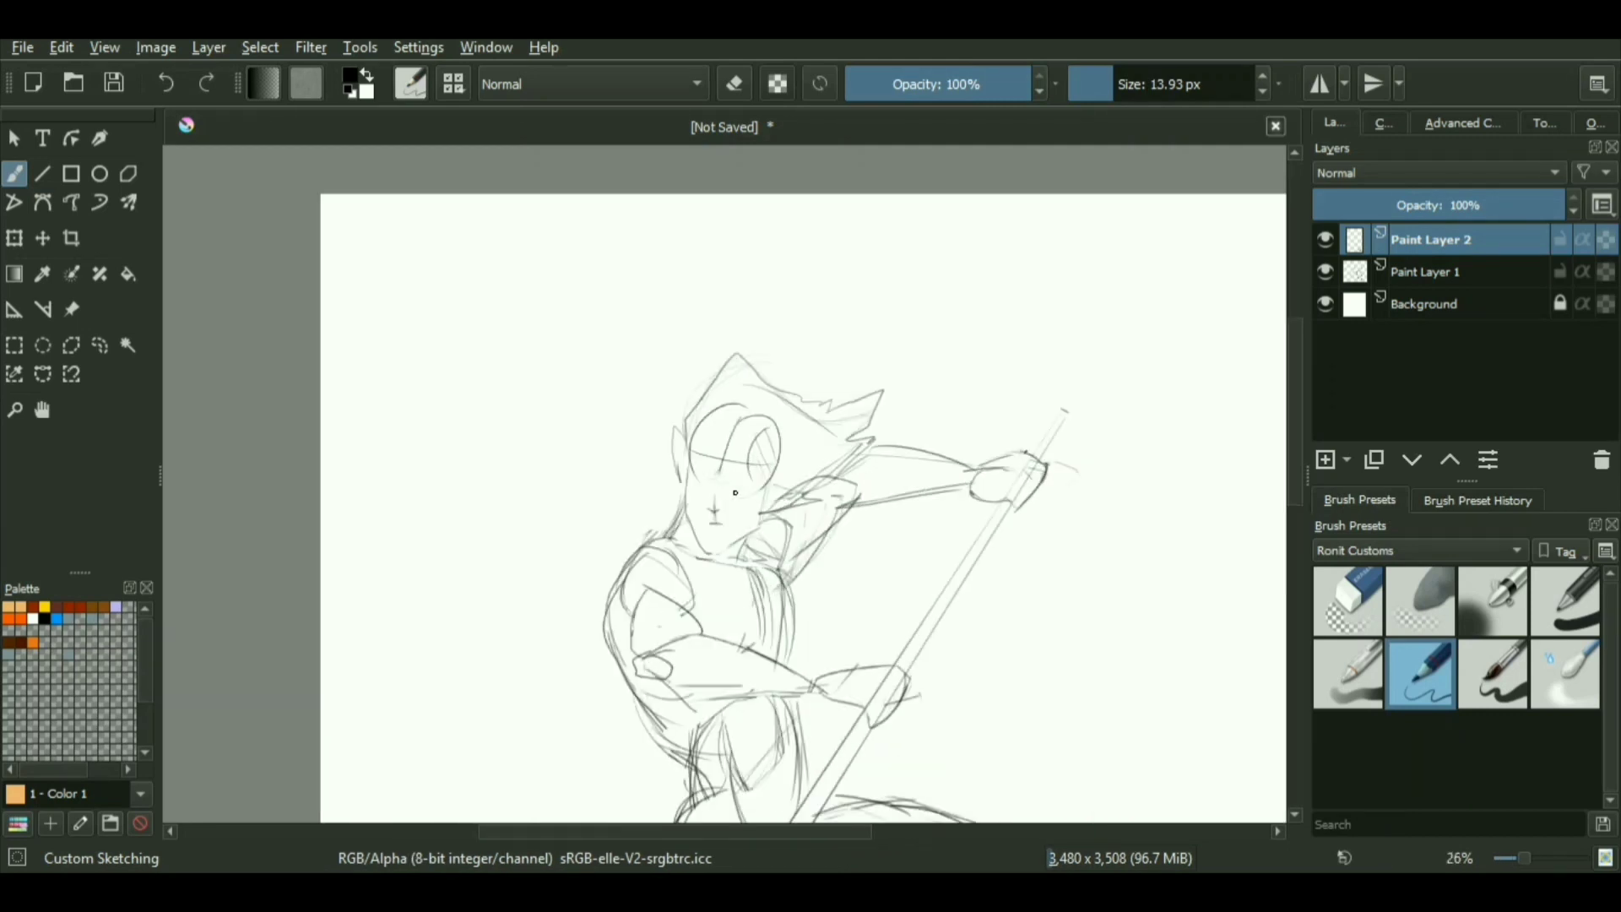
# Sketch the hair fringe falling from the side of the head across the face.
pyautogui.keyDown('ctrl'); pyautogui.moveTo(1061, 408); pyautogui.dragTo(1061, 397, button='middle'); pyautogui.keyUp('ctrl')
pyautogui.moveTo(675, 434); pyautogui.dragTo(741, 499)
pyautogui.keyDown('ctrl'); pyautogui.moveTo(807, 616); pyautogui.dragTo(807, 591, button='middle'); pyautogui.keyUp('ctrl')
# Erase the head's round construction lines beneath the hair on Paint Layer 1.
pyautogui.press('/')
pyautogui.press('pagedown')
pyautogui.moveTo(724, 362); pyautogui.dragTo(667, 406)
pyautogui.keyDown('ctrl'); pyautogui.moveTo(695, 506); pyautogui.dragTo(695, 574, button='middle'); pyautogui.keyUp('ctrl')
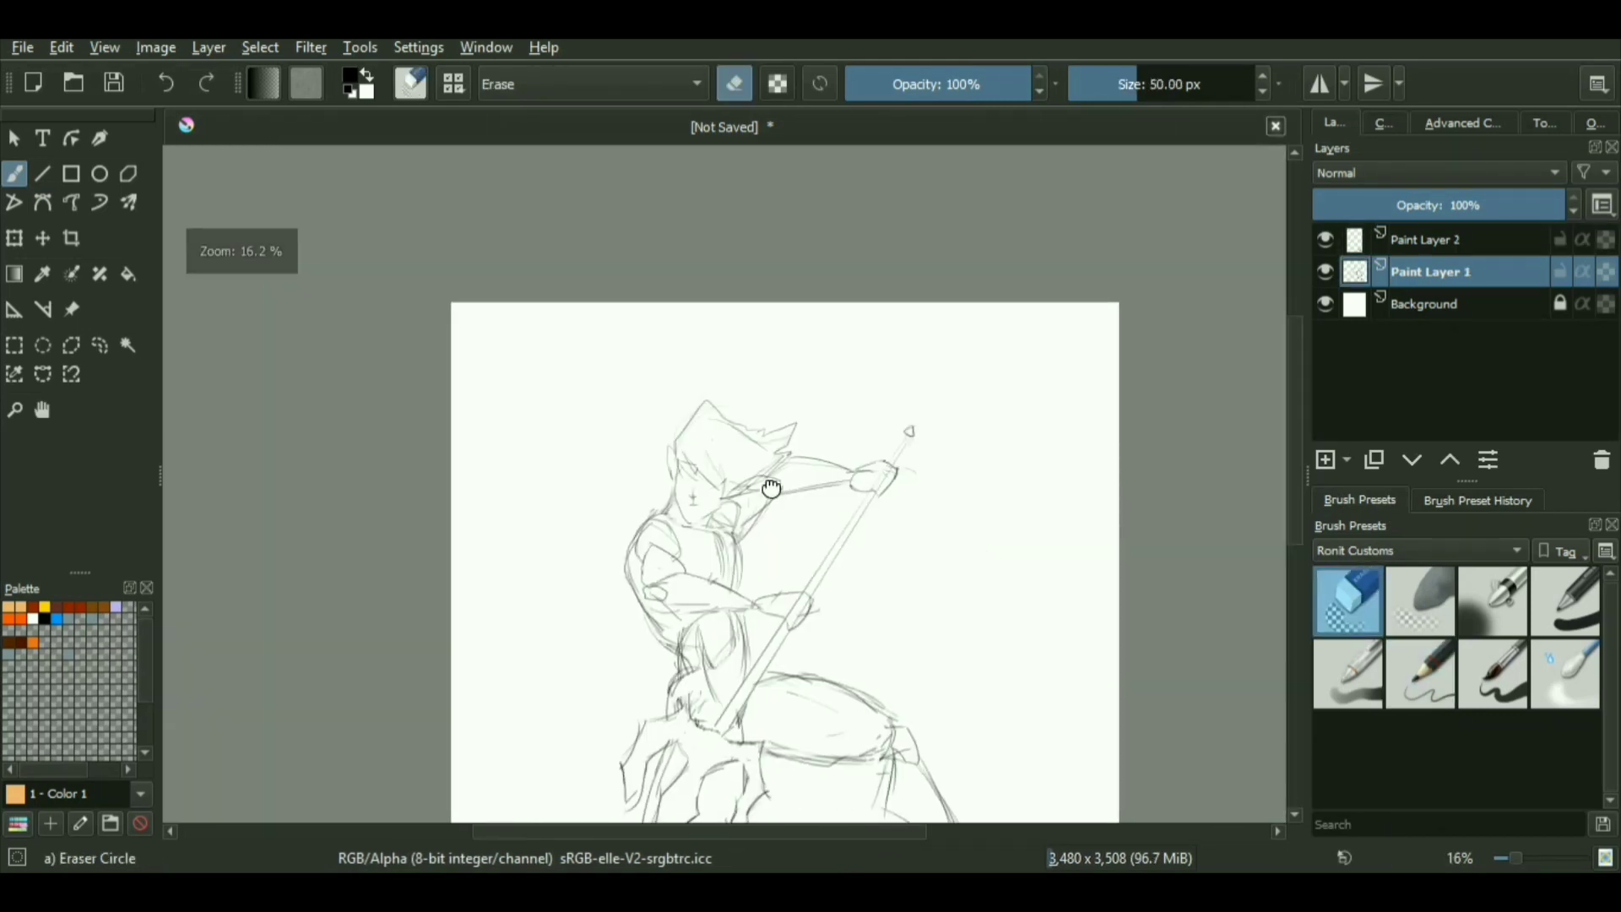
pyautogui.moveTo(771, 488); pyautogui.dragTo(768, 315, button='middle')
pyautogui.scroll(1, 938, 440)
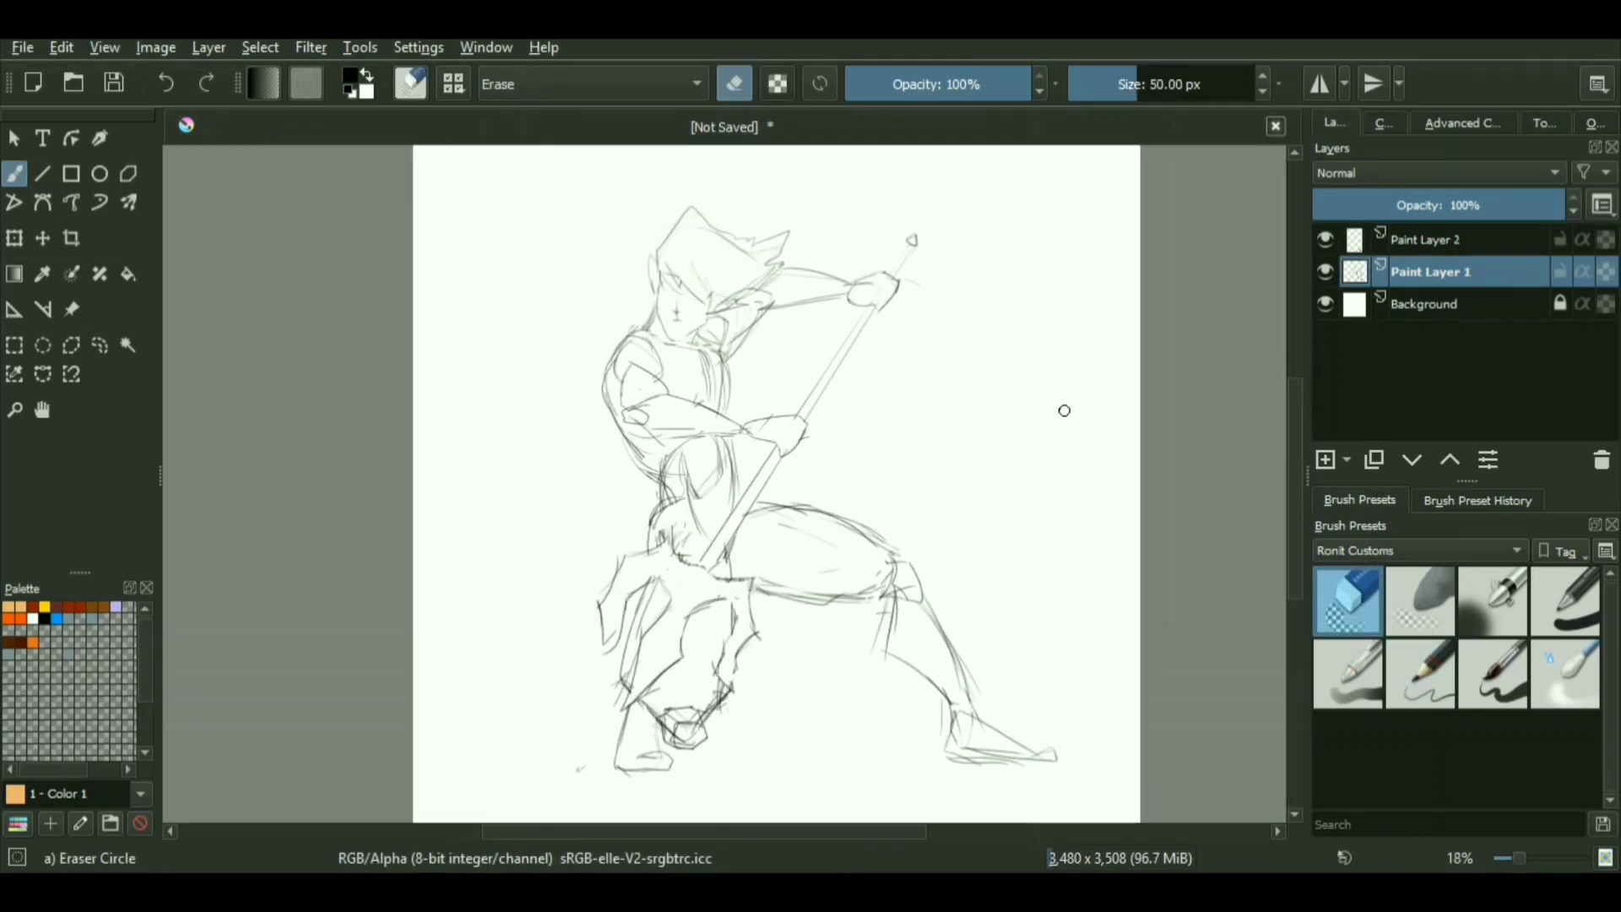
pyautogui.moveTo(1064, 410); pyautogui.dragTo(1108, 329, button='middle')
# Add a new paint layer and draw a horizontal ground line beneath the figure's feet across the canvas.
pyautogui.press('Insert')
pyautogui.press('/')
pyautogui.press('v')
pyautogui.moveTo(463, 687); pyautogui.dragTo(1168, 684)
pyautogui.moveTo(611, 642)
pyautogui.keyDown('ctrl'); pyautogui.mouseDown(button='middle')
pyautogui.moveTo(611, 698)
pyautogui.moveTo(680, 729)
pyautogui.mouseUp(button='middle'); pyautogui.keyUp('ctrl')
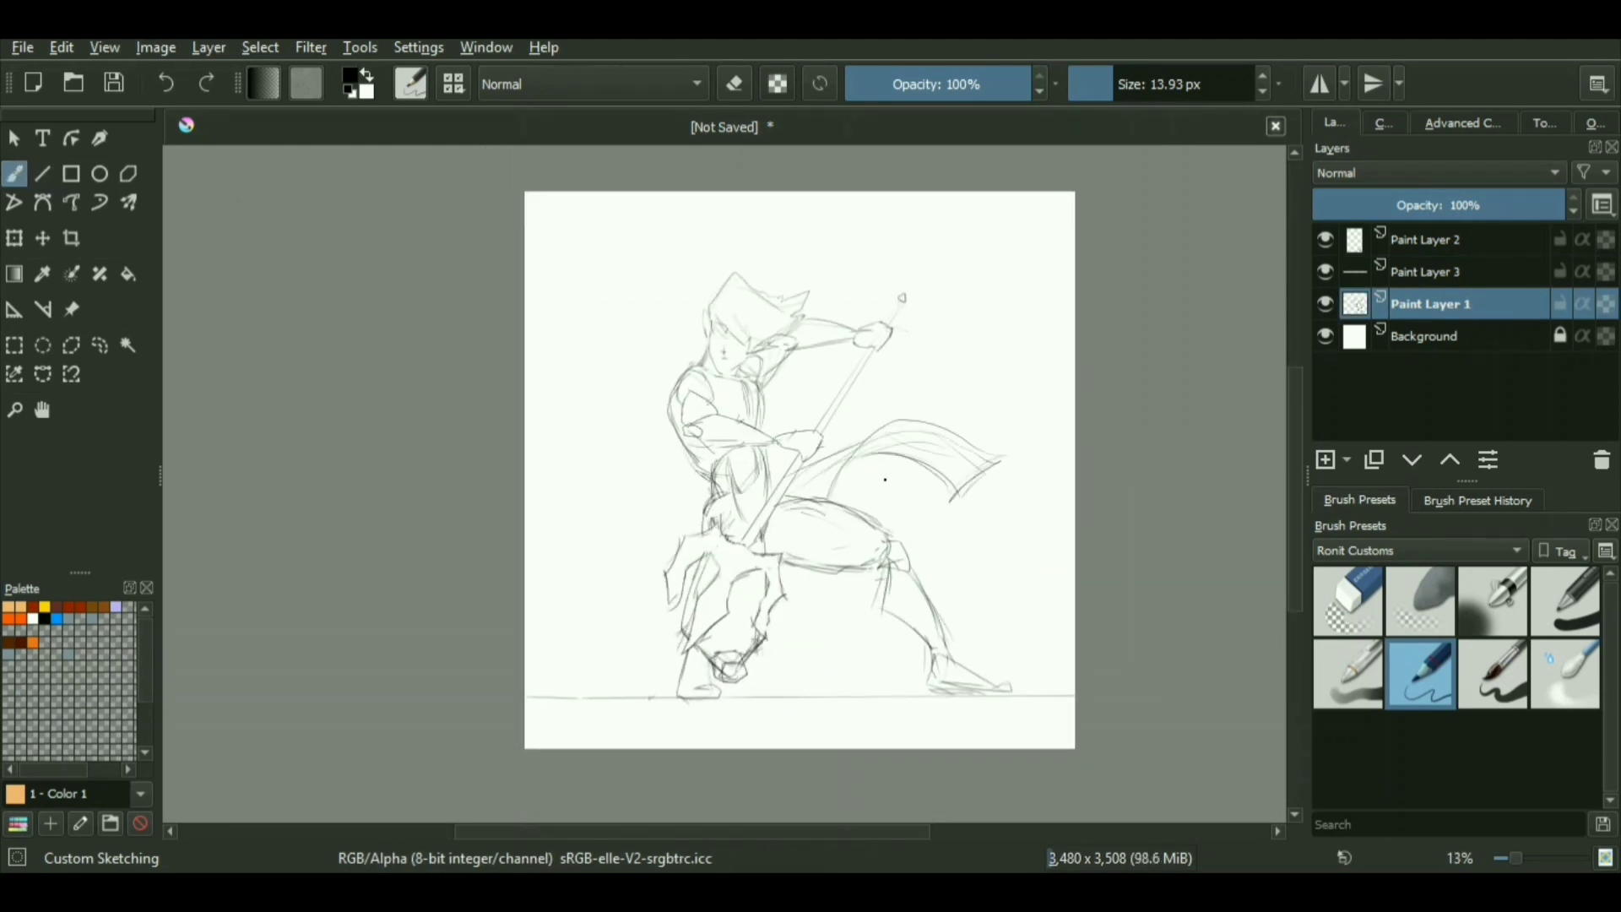
# Sketch wraps on the extended leg's shin and the fingers gripping the staff on Paint Layer 1.
pyautogui.scroll(2, 744, 673)
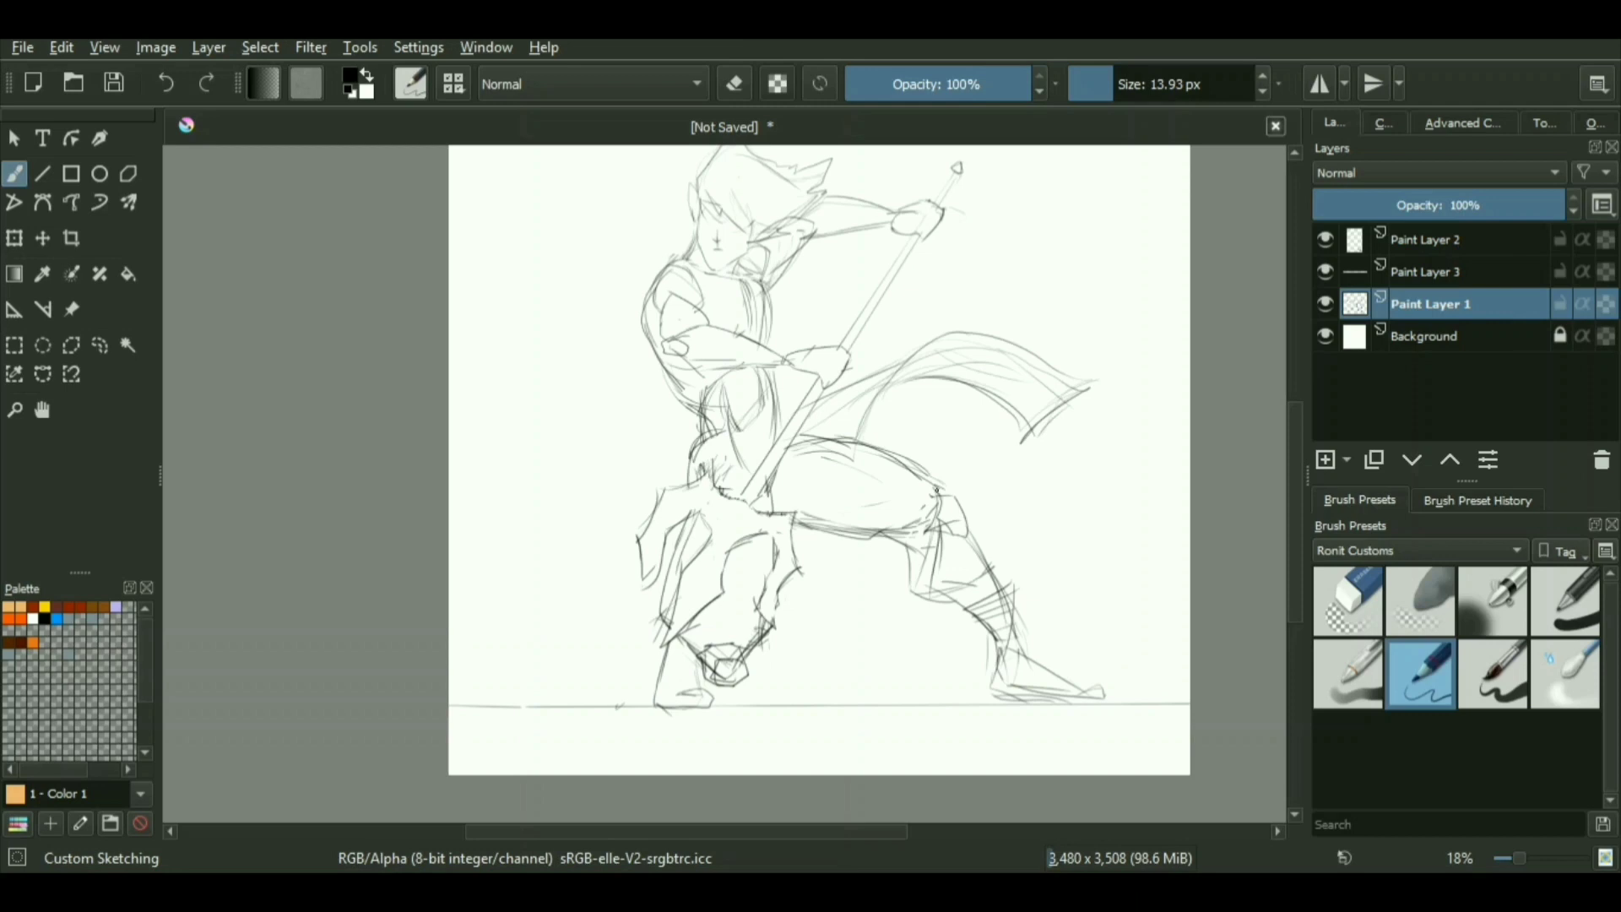
pyautogui.scroll(2, 860, 310)
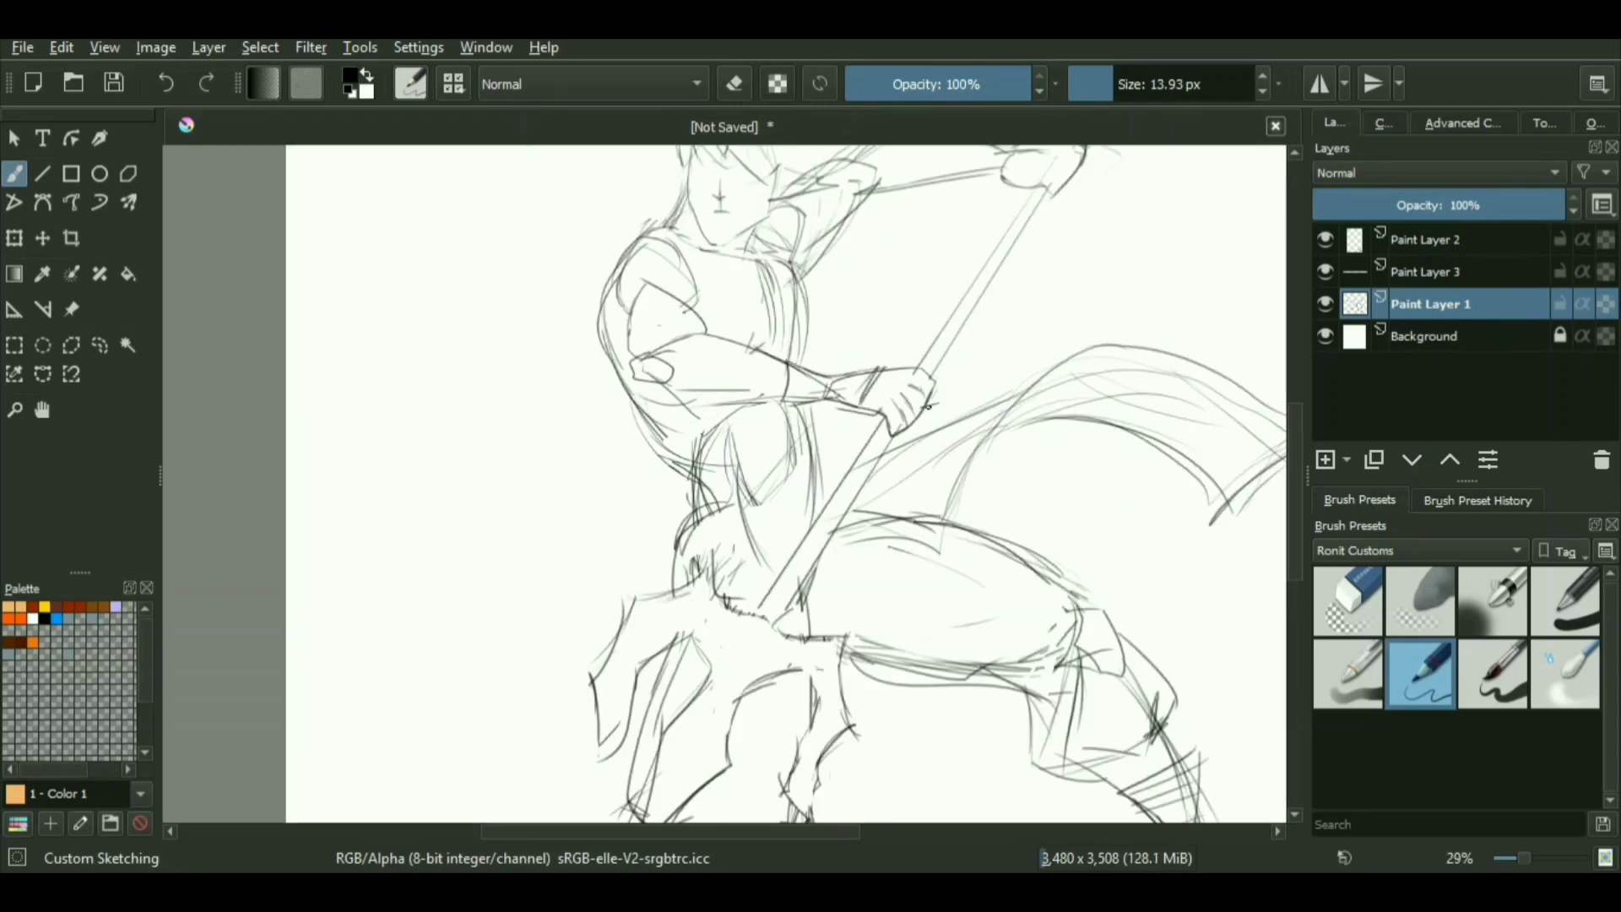
pyautogui.scroll(-3, 881, 389)
pyautogui.scroll(1, 781, 183)
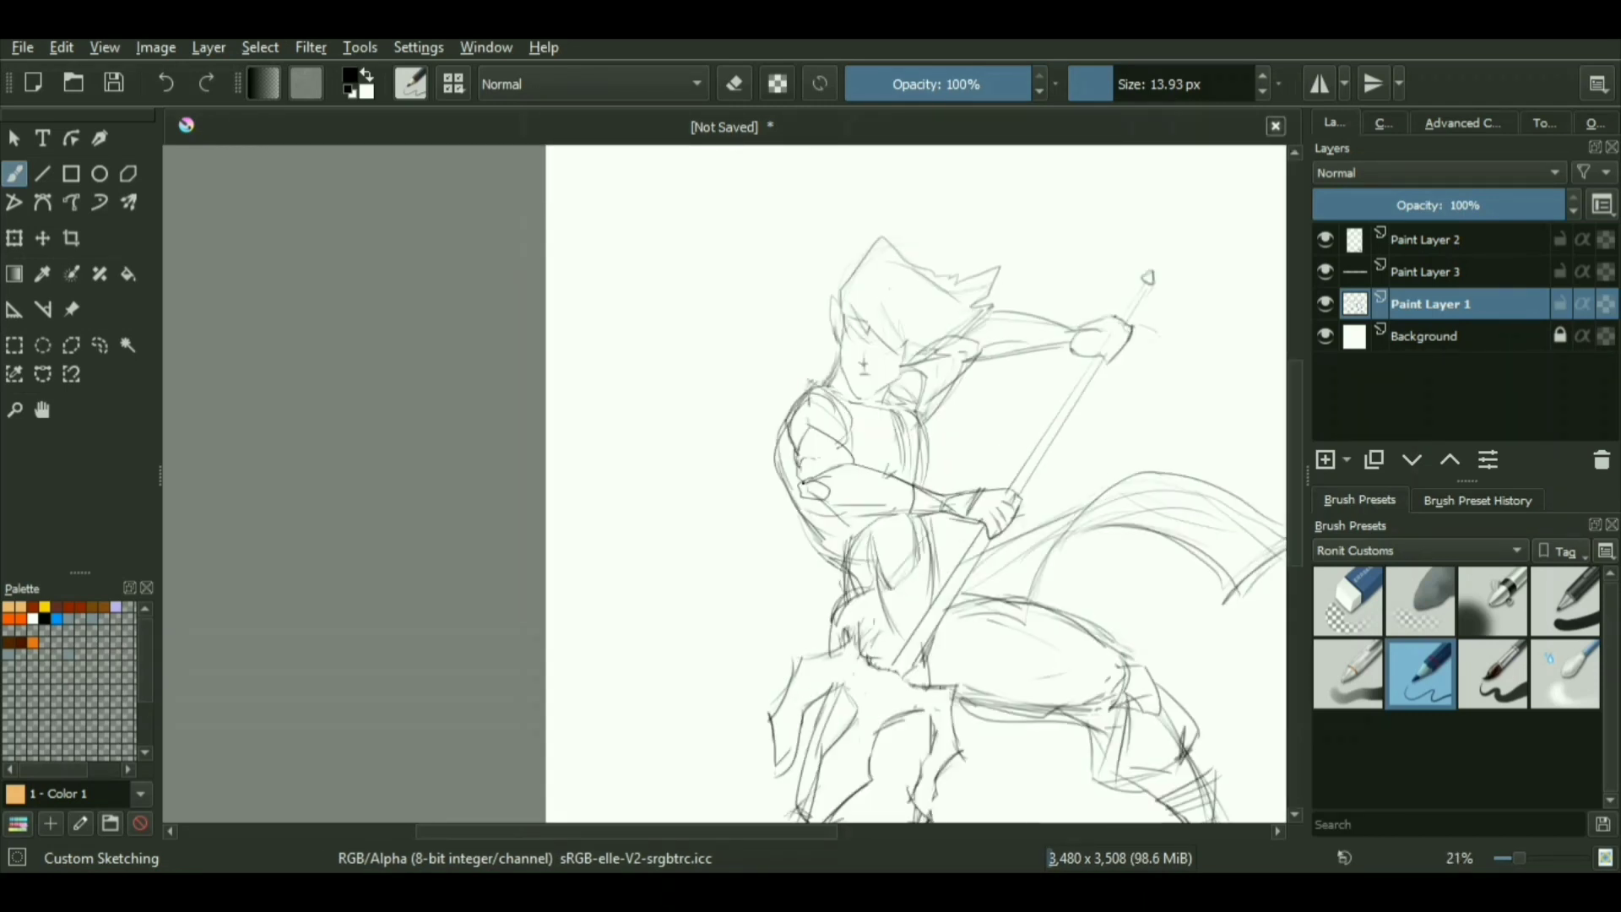
pyautogui.moveTo(927, 655)
pyautogui.keyDown('ctrl'); pyautogui.mouseDown(button='middle')
pyautogui.moveTo(933, 718)
pyautogui.moveTo(879, 608)
pyautogui.mouseUp(button='middle'); pyautogui.keyUp('ctrl')
pyautogui.keyDown('ctrl'); pyautogui.moveTo(976, 684); pyautogui.dragTo(976, 674, button='middle'); pyautogui.keyUp('ctrl')
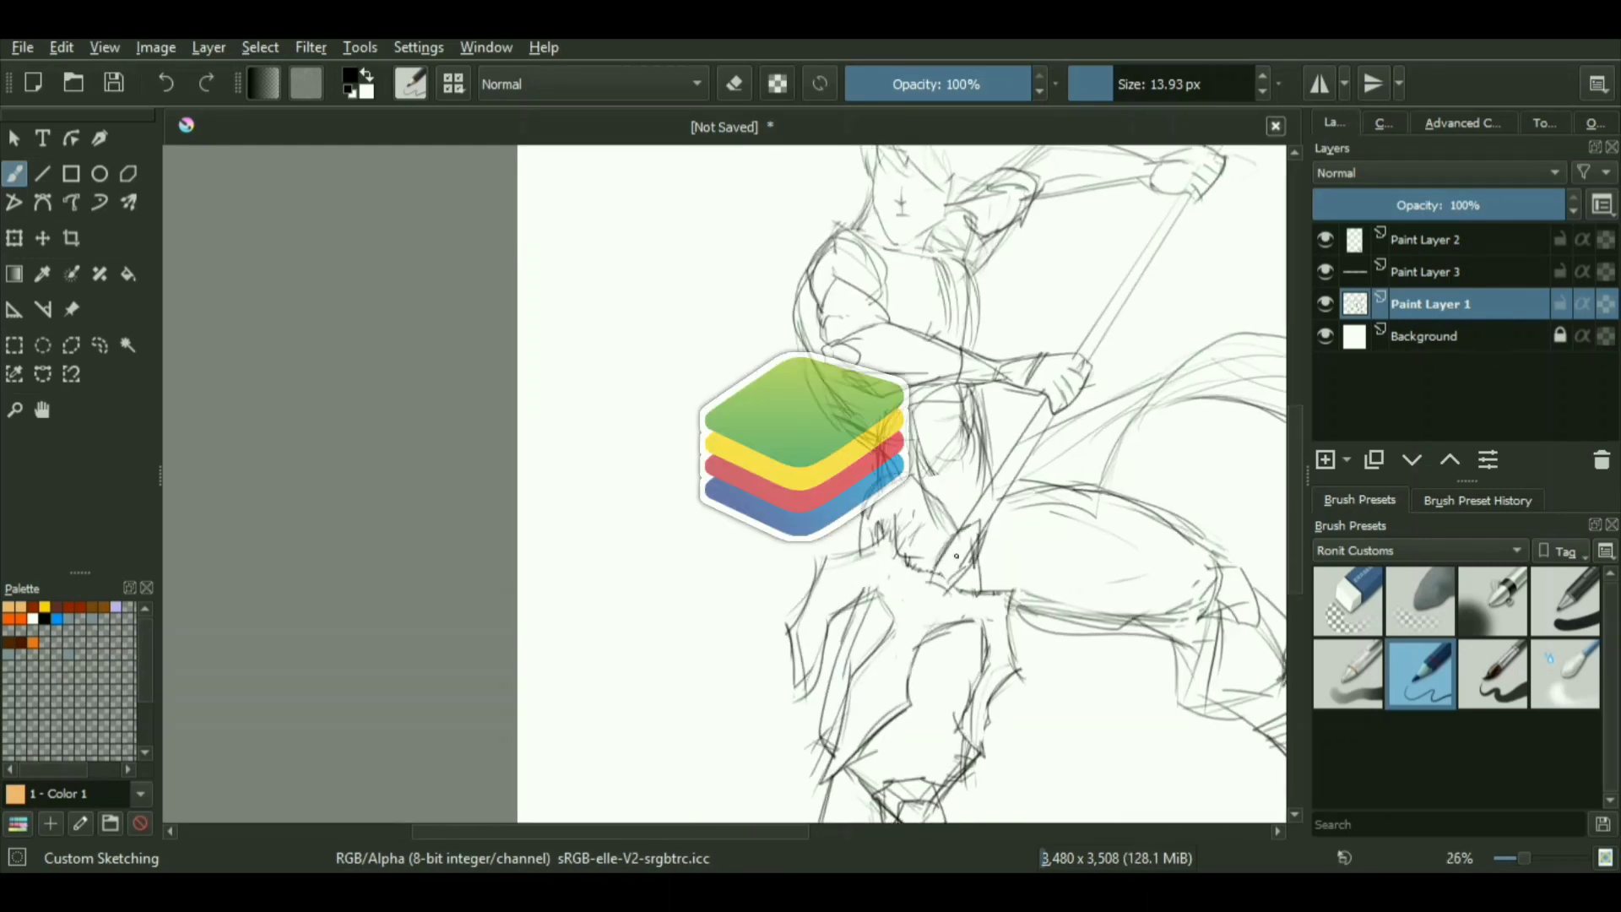
# Sketch a flowing ribbon streaming from the tip of the staff.
pyautogui.moveTo(1098, 253); pyautogui.dragTo(912, 482, button='middle')
pyautogui.moveTo(1115, 340); pyautogui.dragTo(1232, 307)
pyautogui.scroll(-3, 1049, 367)
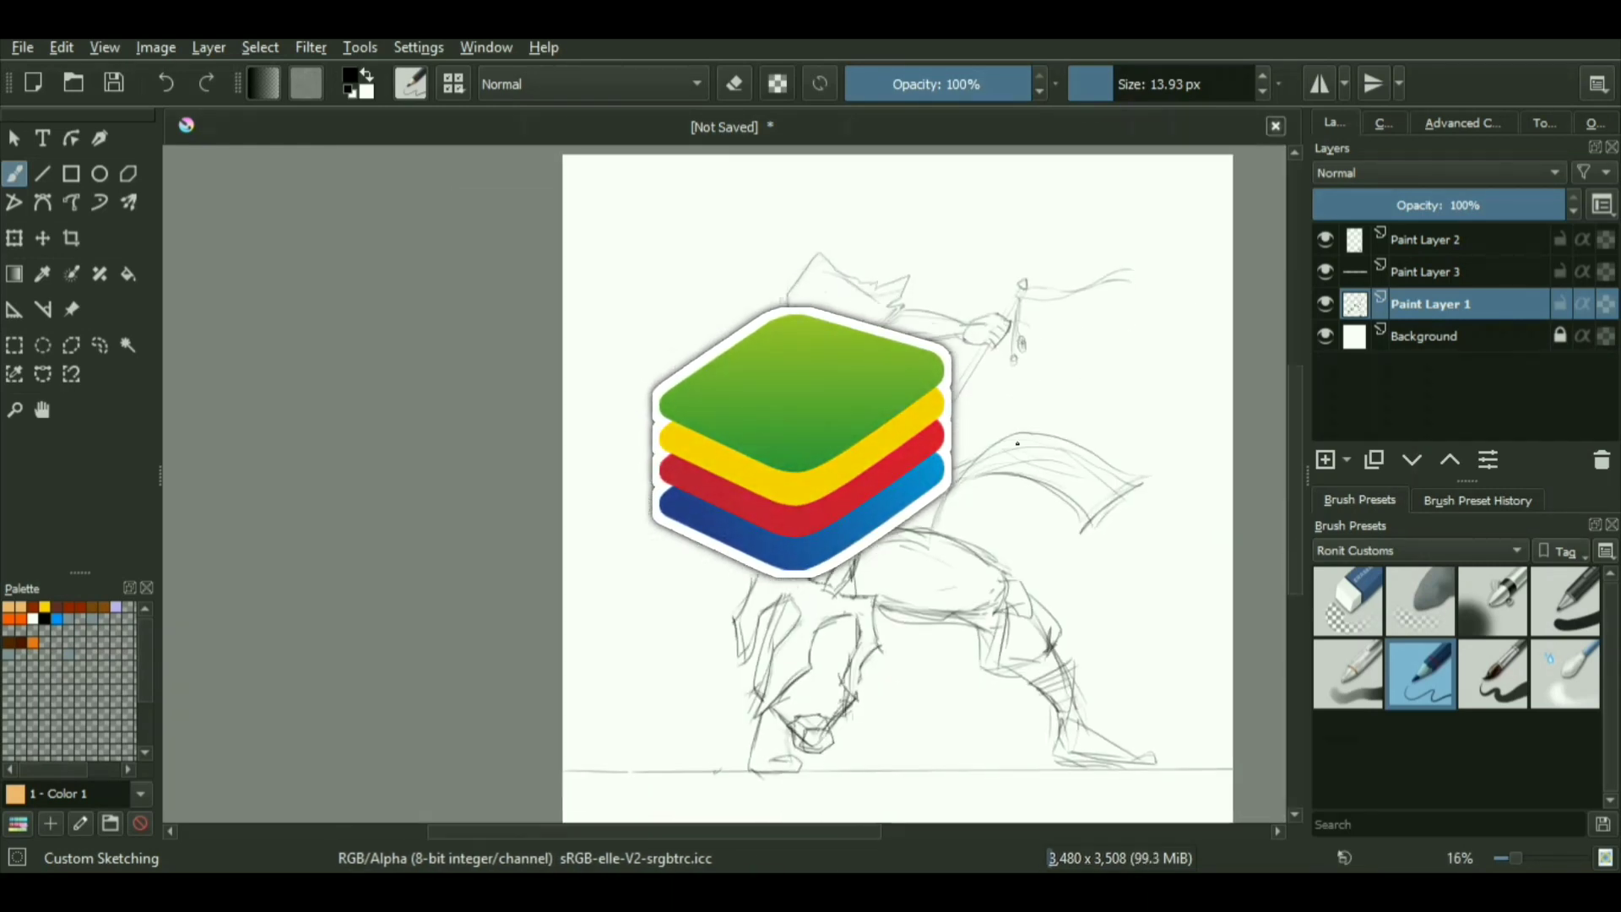
pyautogui.scroll(3, 807, 798)
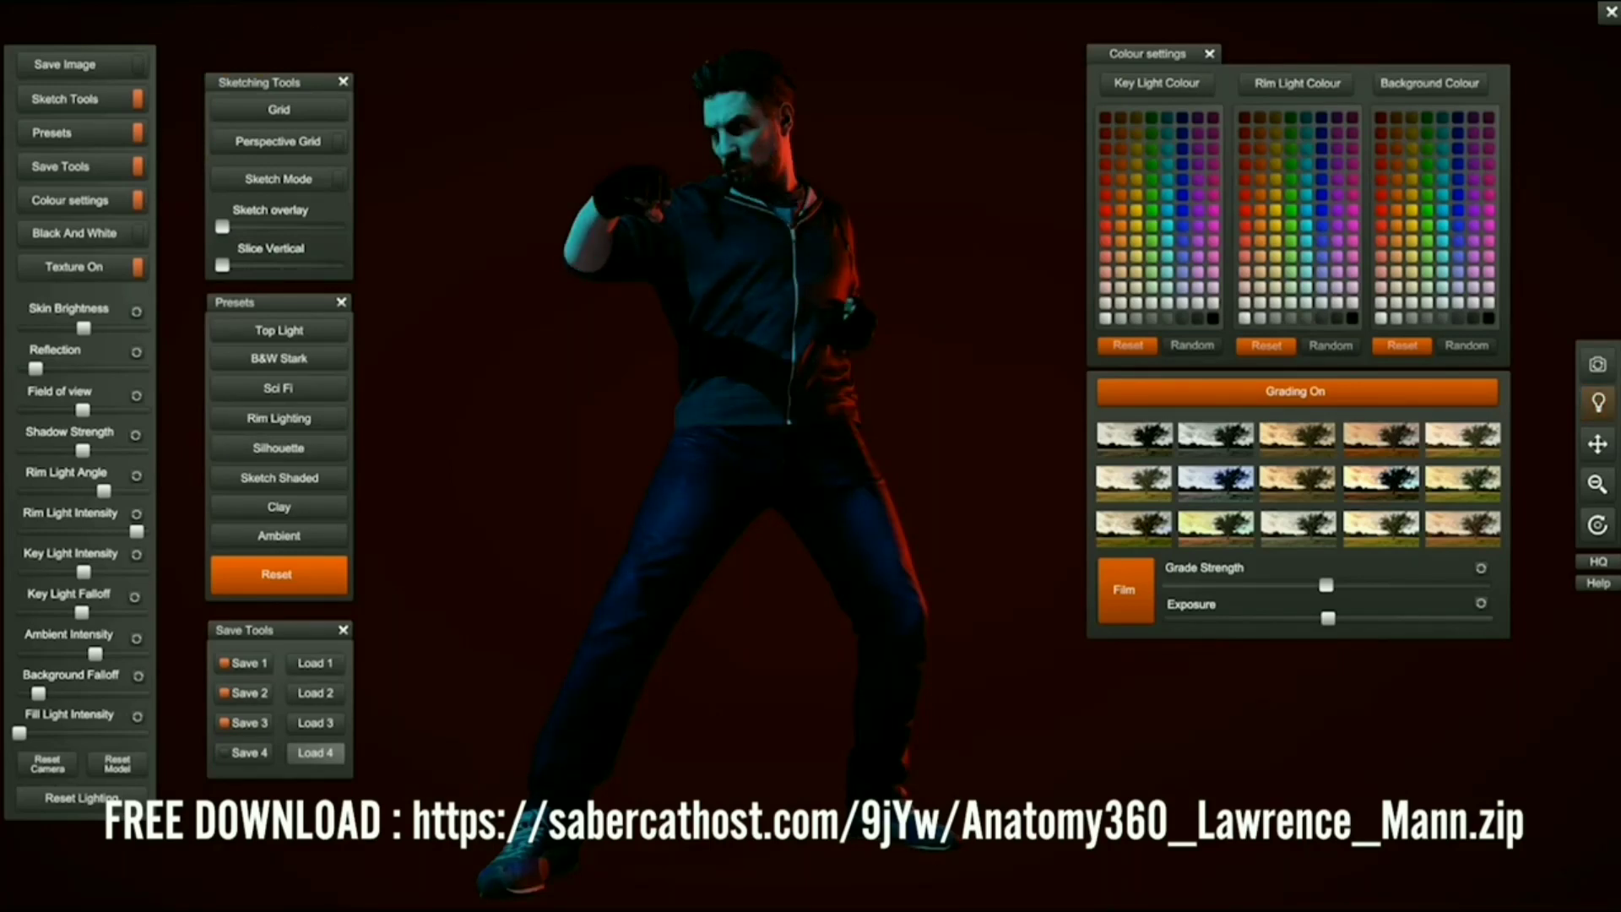
# In Anatomy360, raise the exposure of the posed male model's colour grading.
pyautogui.moveTo(1346, 618); pyautogui.dragTo(1446, 618)
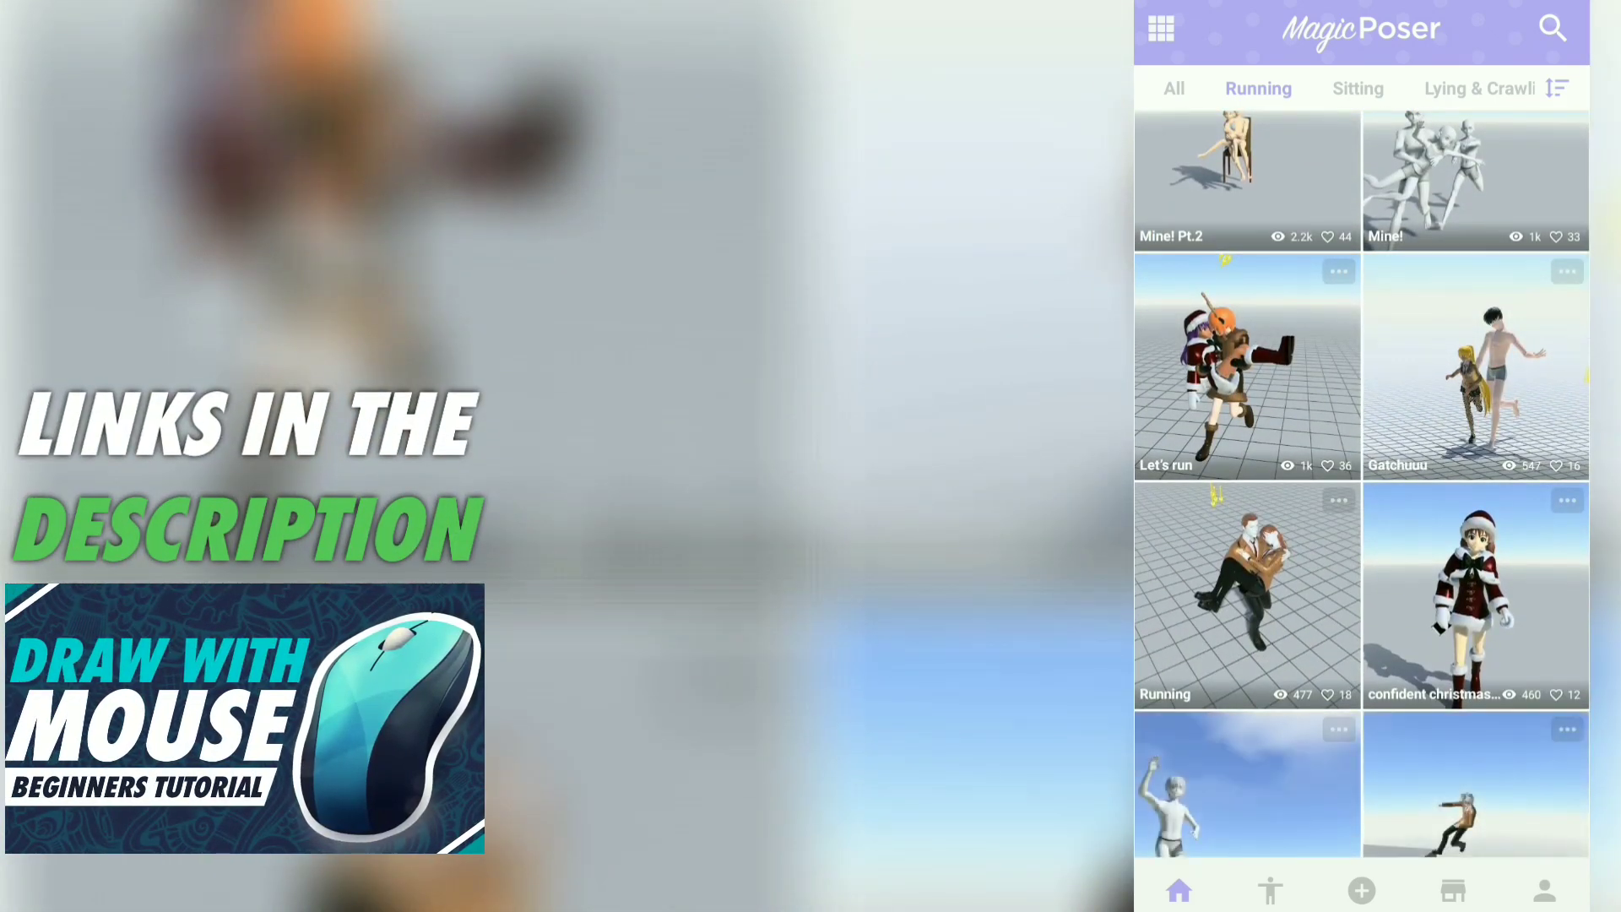
# In Magic Poser, browse the Sitting category of shared poses.
pyautogui.click(1357, 88)
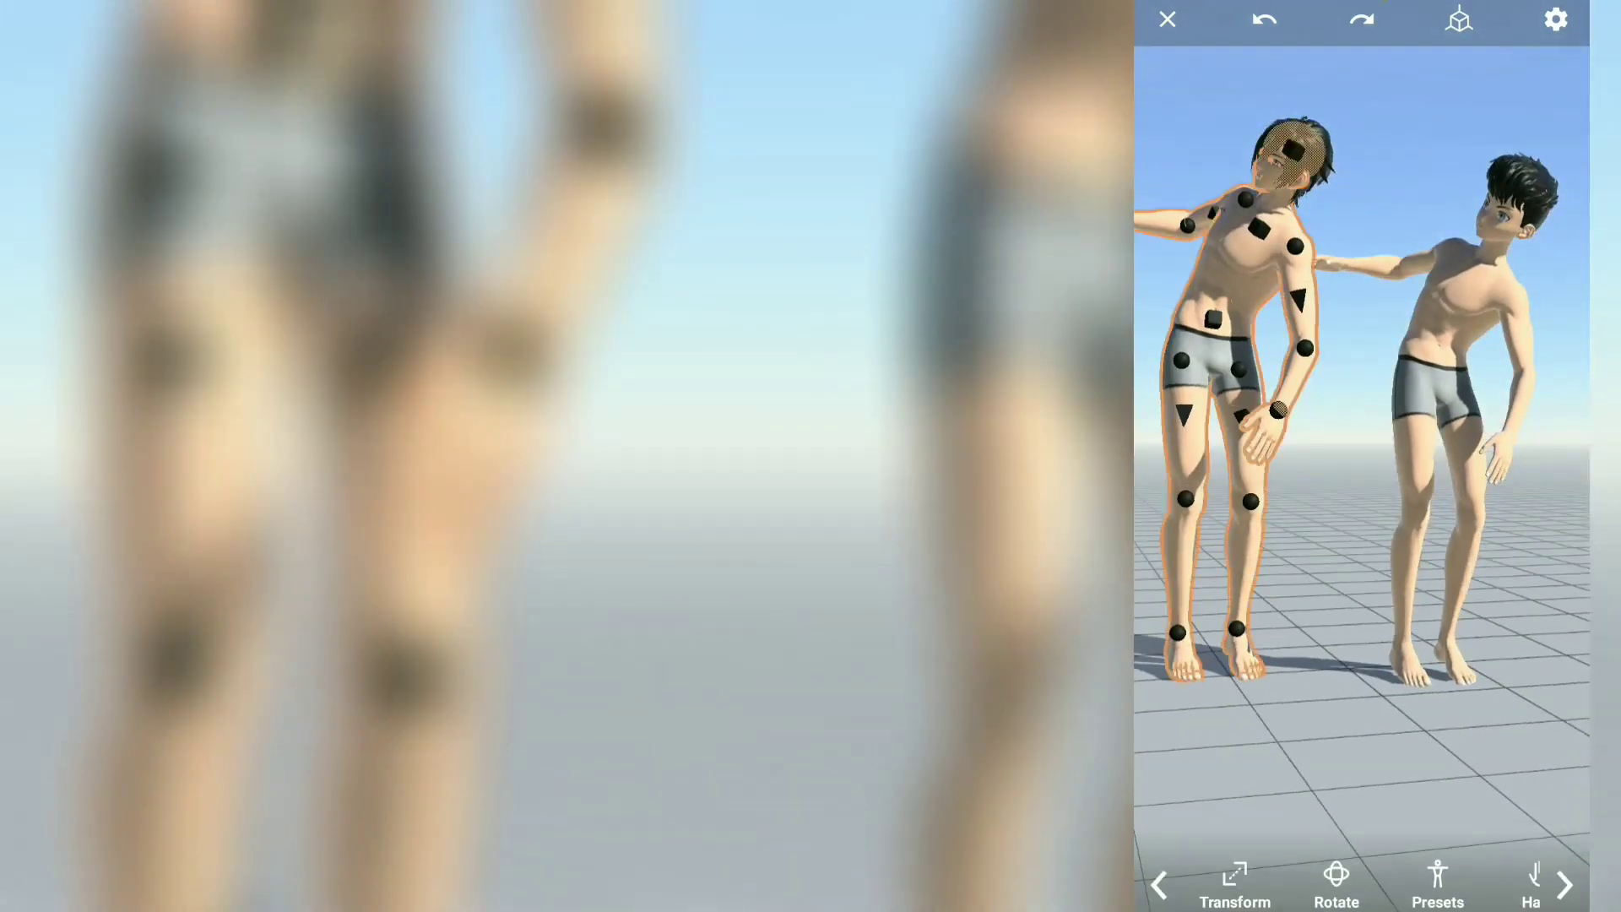
# Try pose presets on the brown-haired figure, apply the one-legged running pose, and select the black-haired figure.
pyautogui.click(1437, 883)
pyautogui.click(1483, 737)
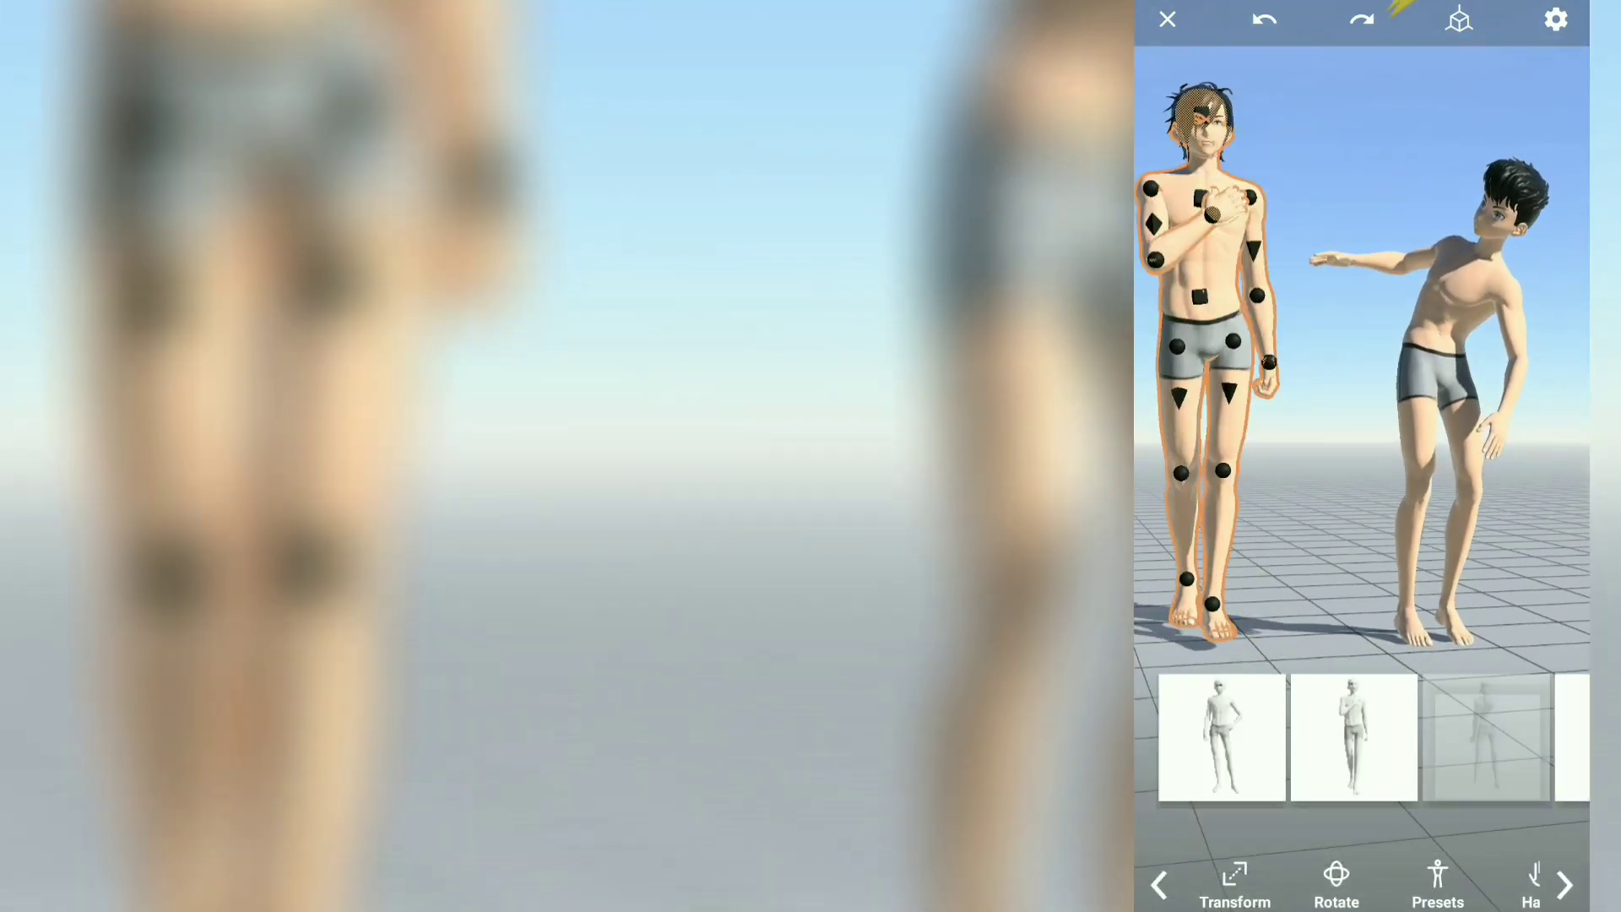
pyautogui.click(1572, 737)
pyautogui.moveTo(1487, 738); pyautogui.dragTo(1237, 738)
pyautogui.click(1436, 737)
pyautogui.click(1385, 737)
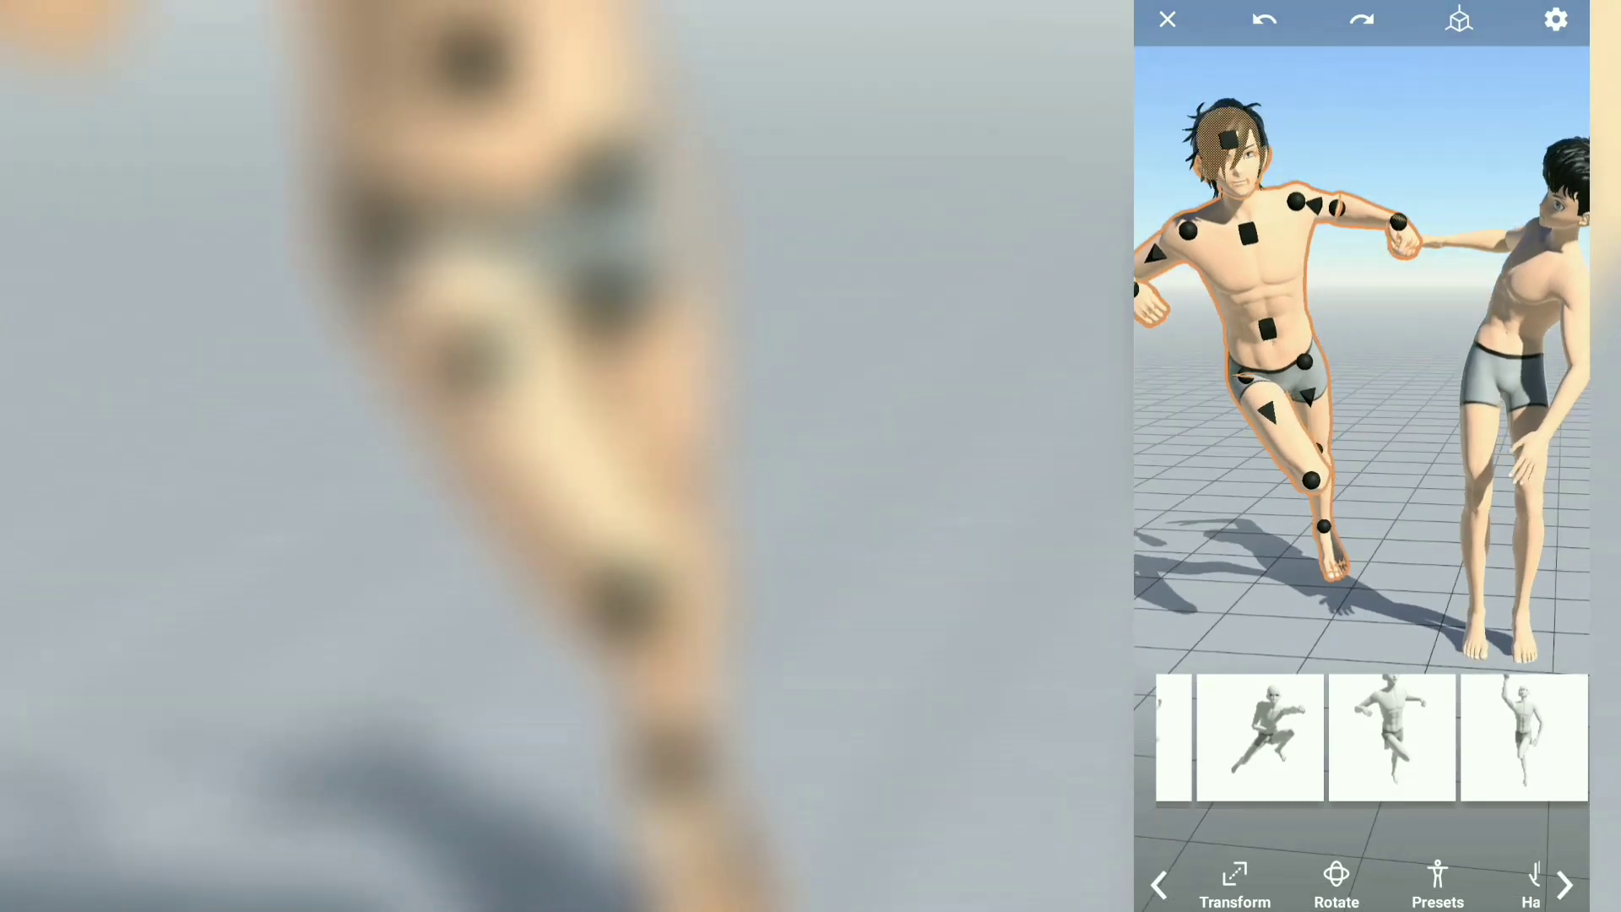
pyautogui.click(1520, 296)
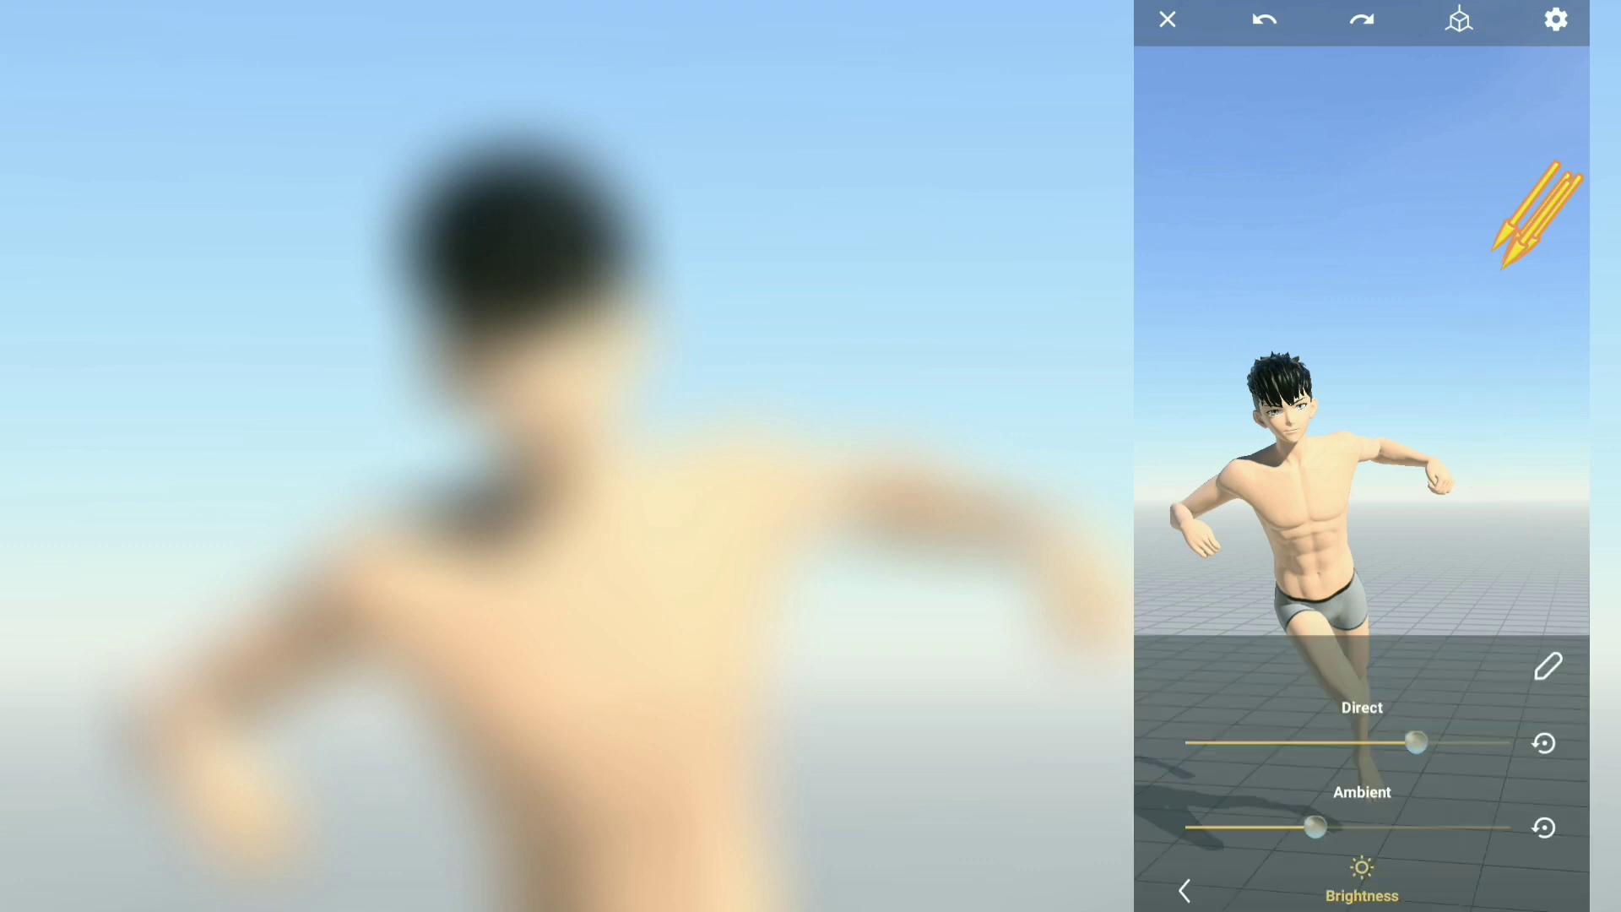
# Lower the direct and ambient light brightness in the scene and adjust the direction of the light.
pyautogui.moveTo(1416, 743); pyautogui.dragTo(1361, 743)
pyautogui.moveTo(1314, 827)
pyautogui.mouseDown()
pyautogui.moveTo(1509, 827)
pyautogui.moveTo(1286, 826)
pyautogui.mouseUp()
pyautogui.moveTo(1360, 743); pyautogui.dragTo(1393, 742)
pyautogui.click(1548, 666)
pyautogui.moveTo(1520, 246)
pyautogui.mouseDown()
pyautogui.moveTo(1461, 241)
pyautogui.moveTo(1537, 245)
pyautogui.mouseUp()
pyautogui.moveTo(1453, 405); pyautogui.dragTo(1233, 524)
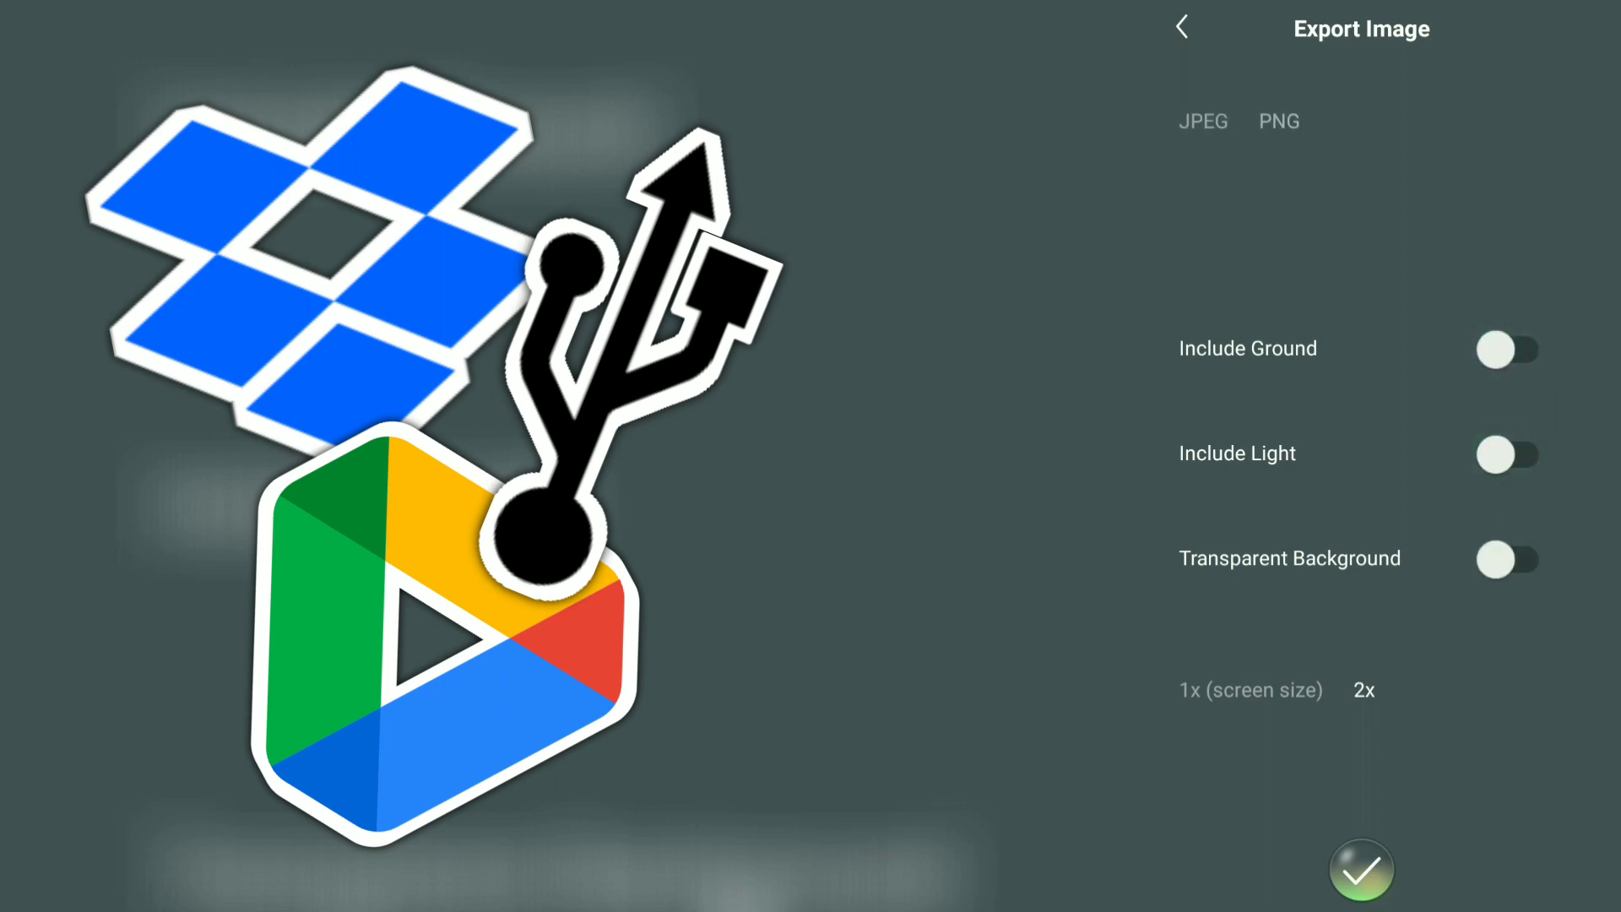
# Toggle the Include Light and Include Ground options for the image export.
pyautogui.click(1507, 454)
pyautogui.click(1508, 350)
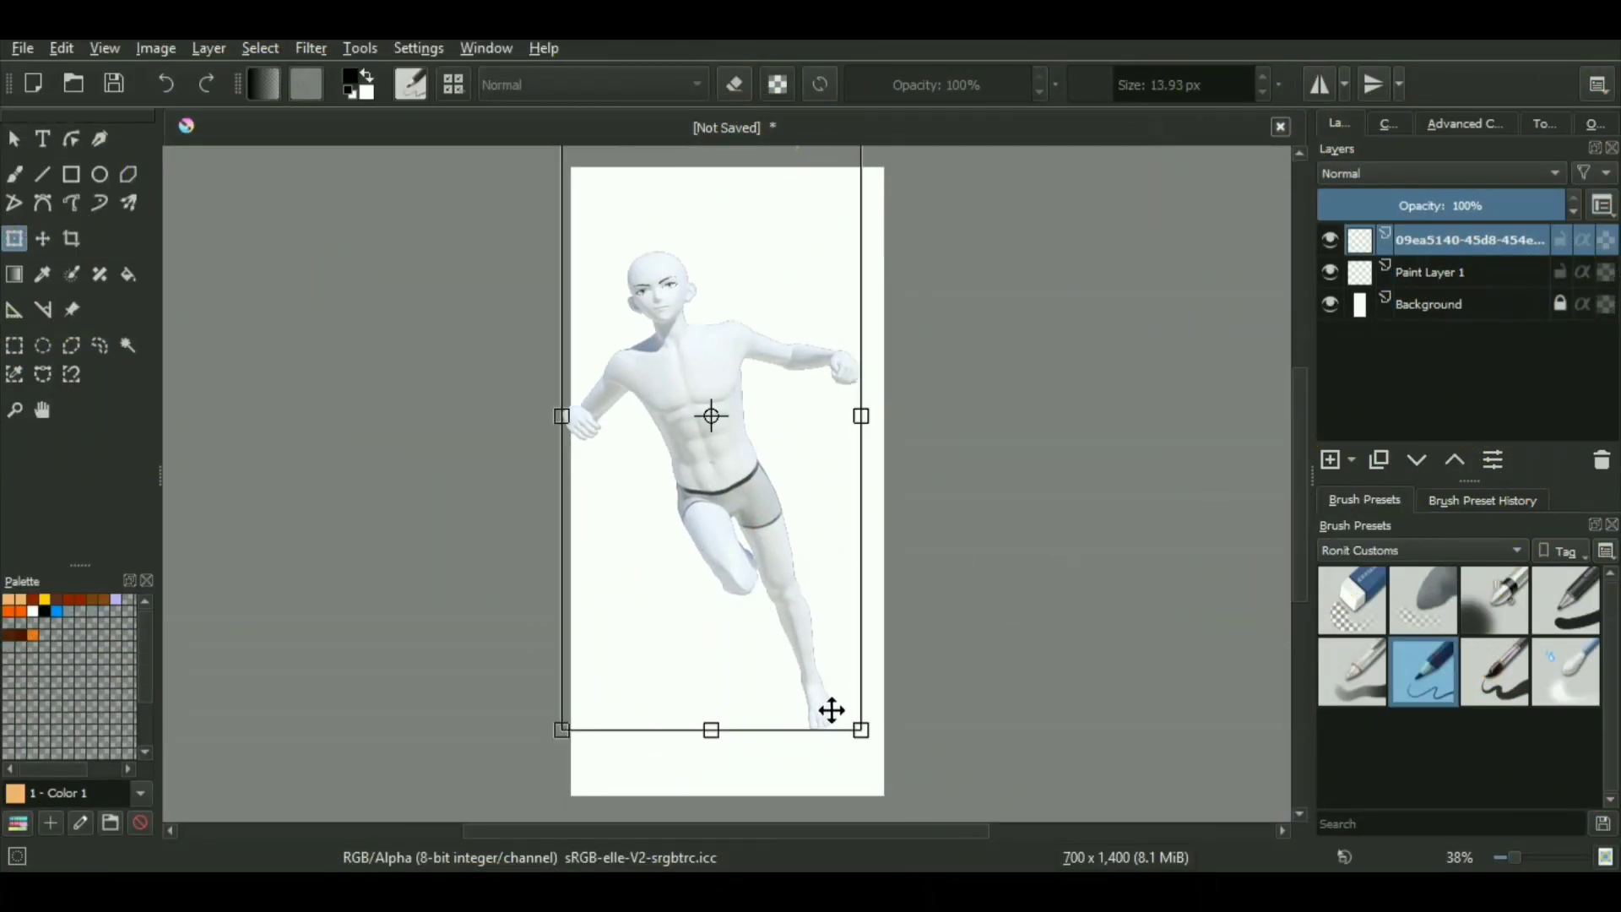
# In Krita, position the imported mannequin image so that it fits inside the canvas and apply the transform.
pyautogui.moveTo(831, 711); pyautogui.dragTo(856, 734)
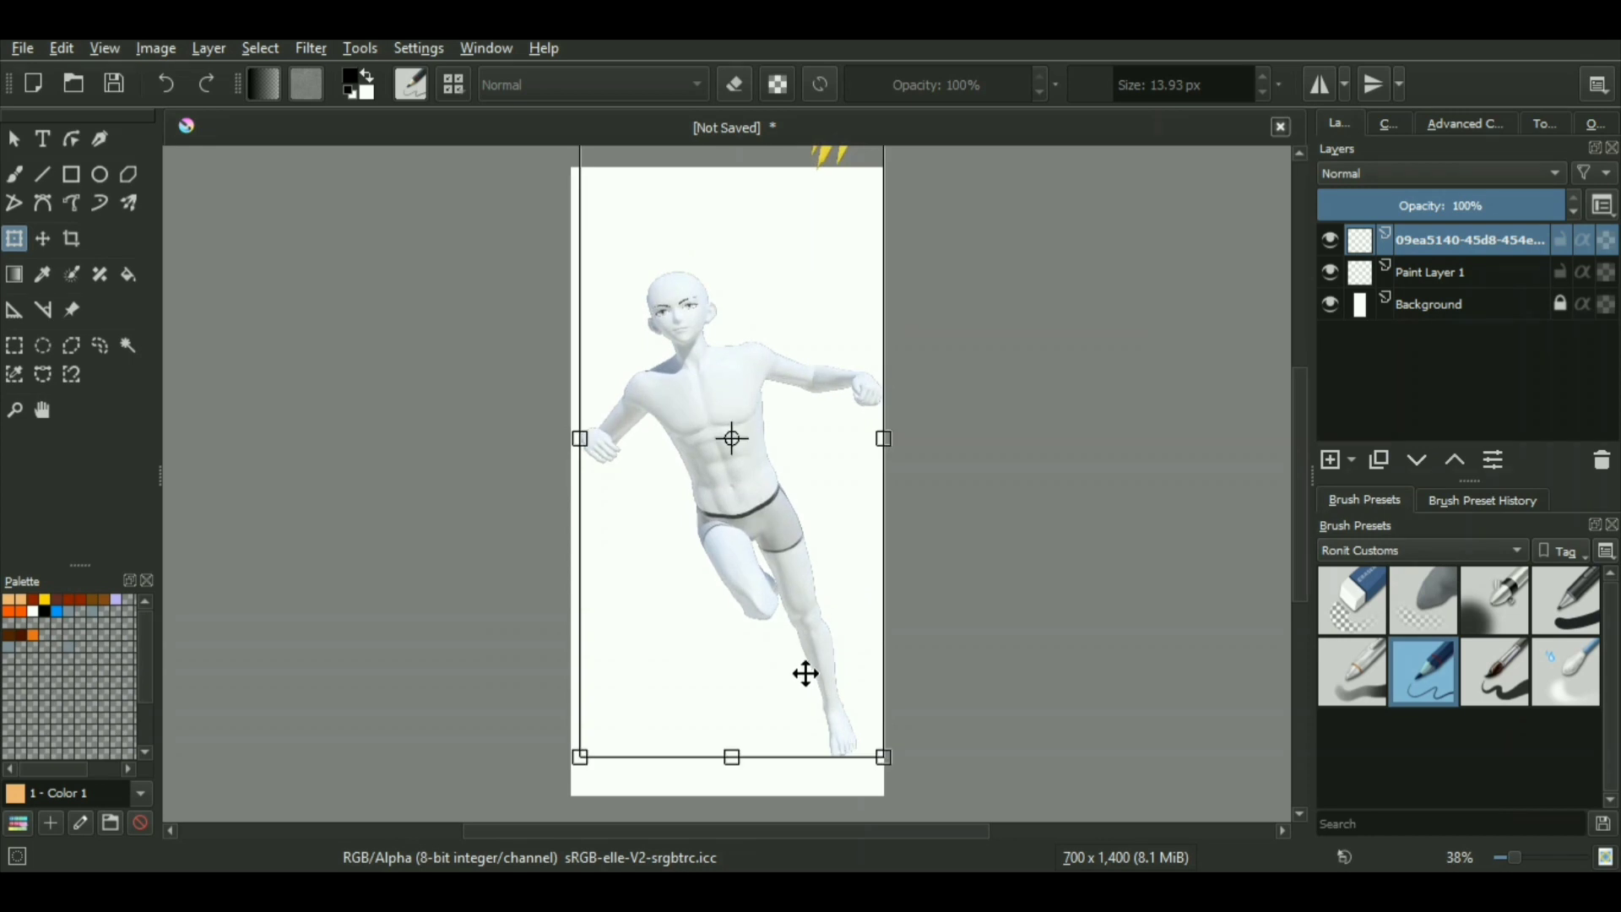
pyautogui.click(1451, 273)
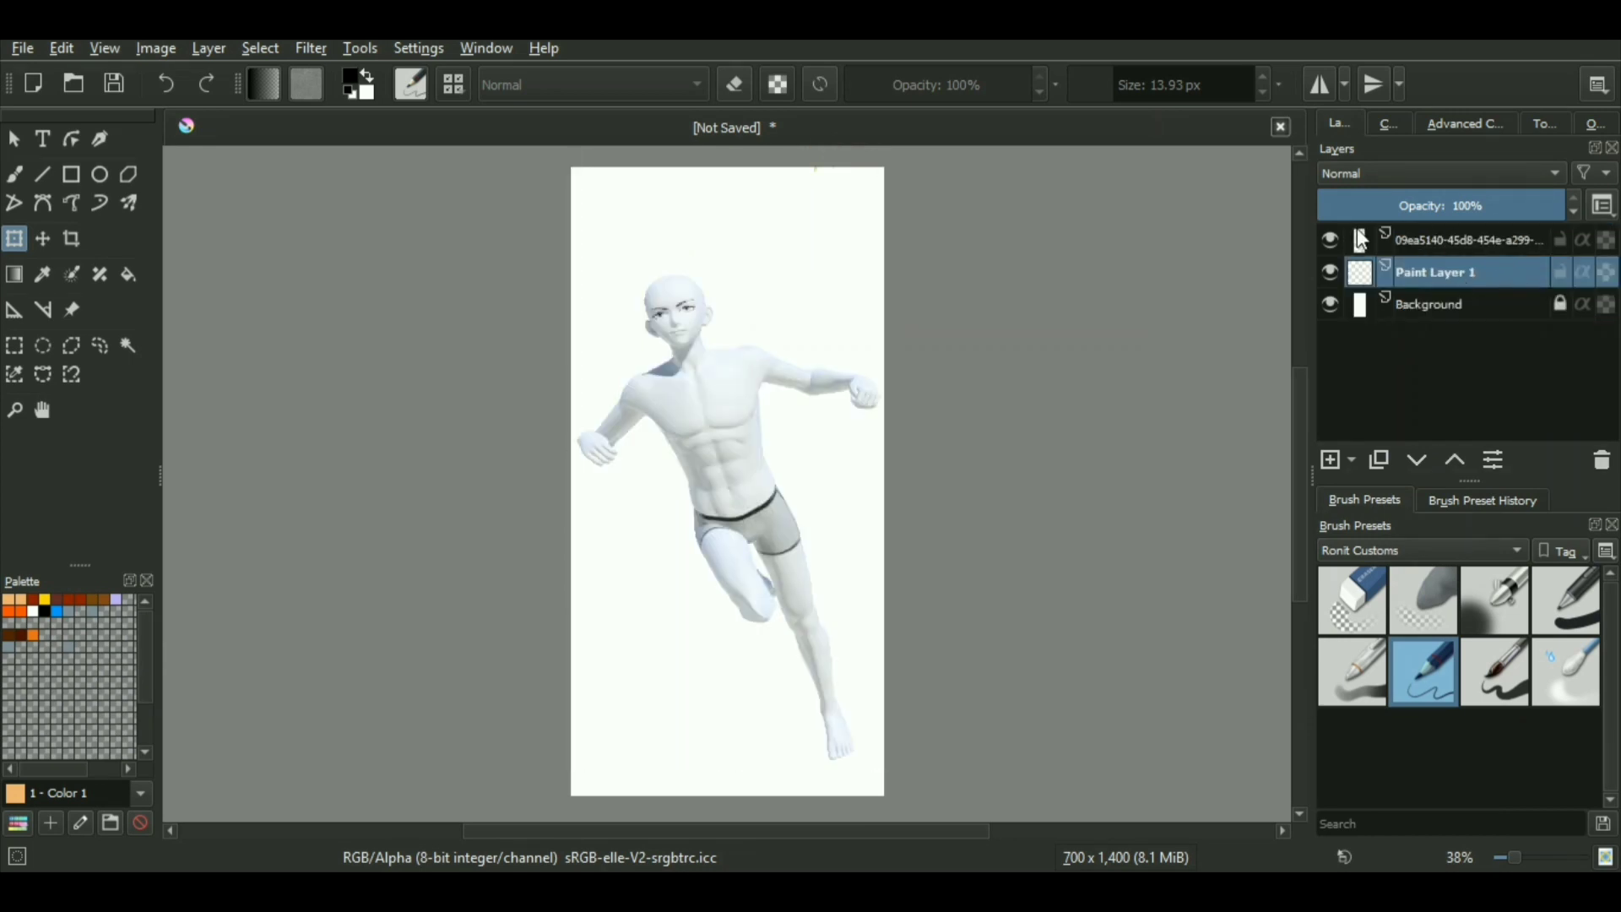
# Move the mannequin image layer below Paint Layer 1 and set its opacity to 70%.
pyautogui.click(1444, 240)
pyautogui.click(1417, 460)
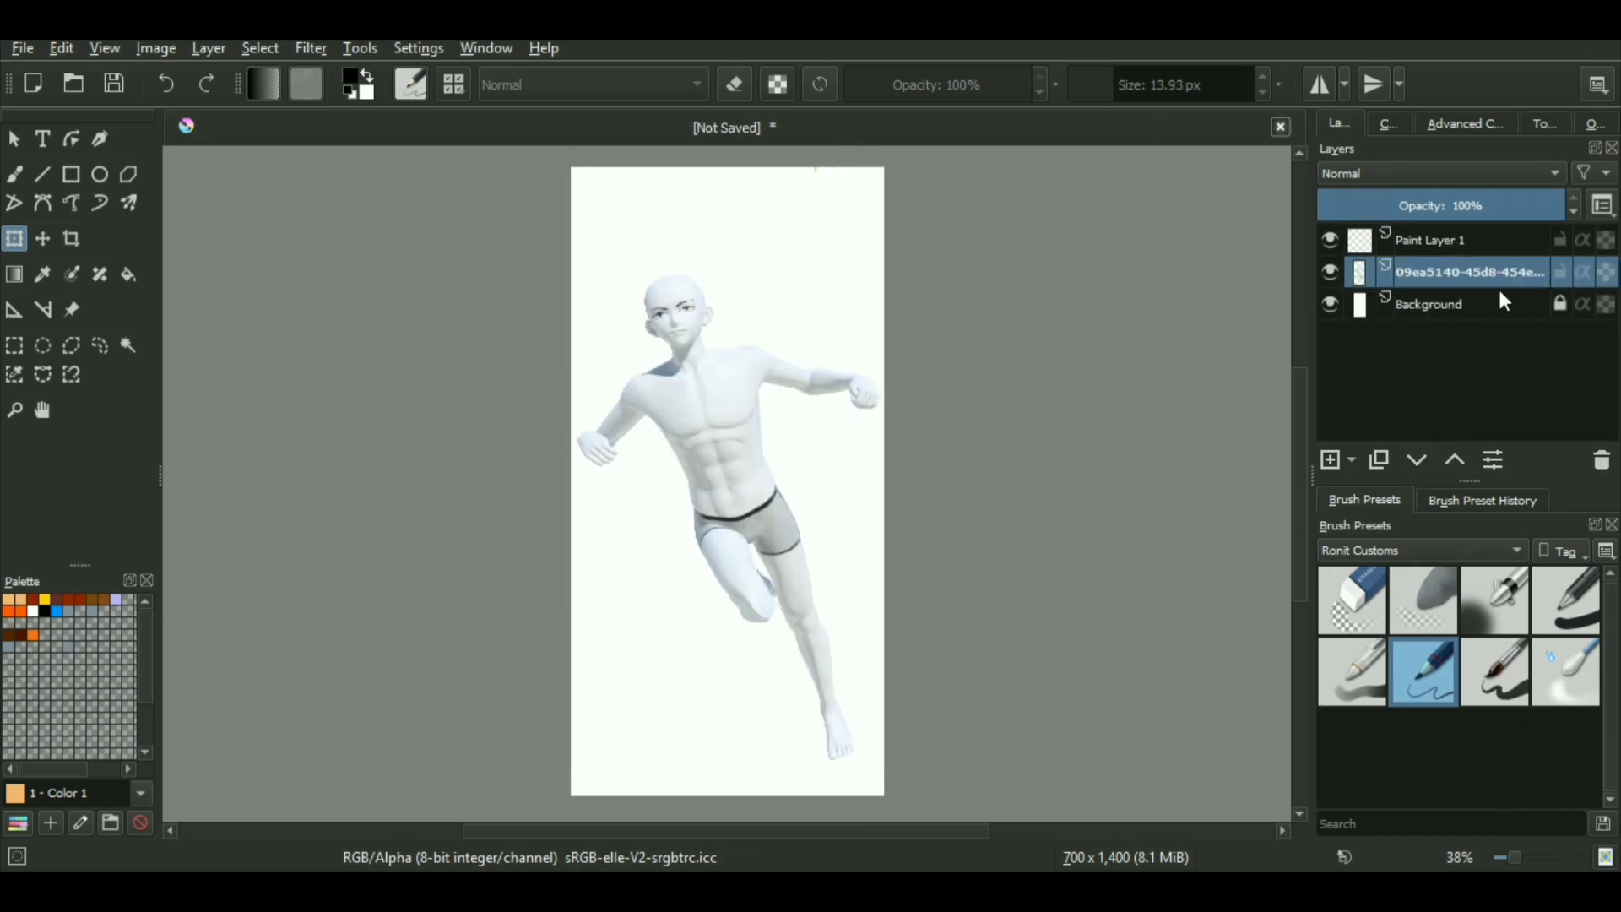
pyautogui.moveTo(1462, 222); pyautogui.dragTo(1471, 228)
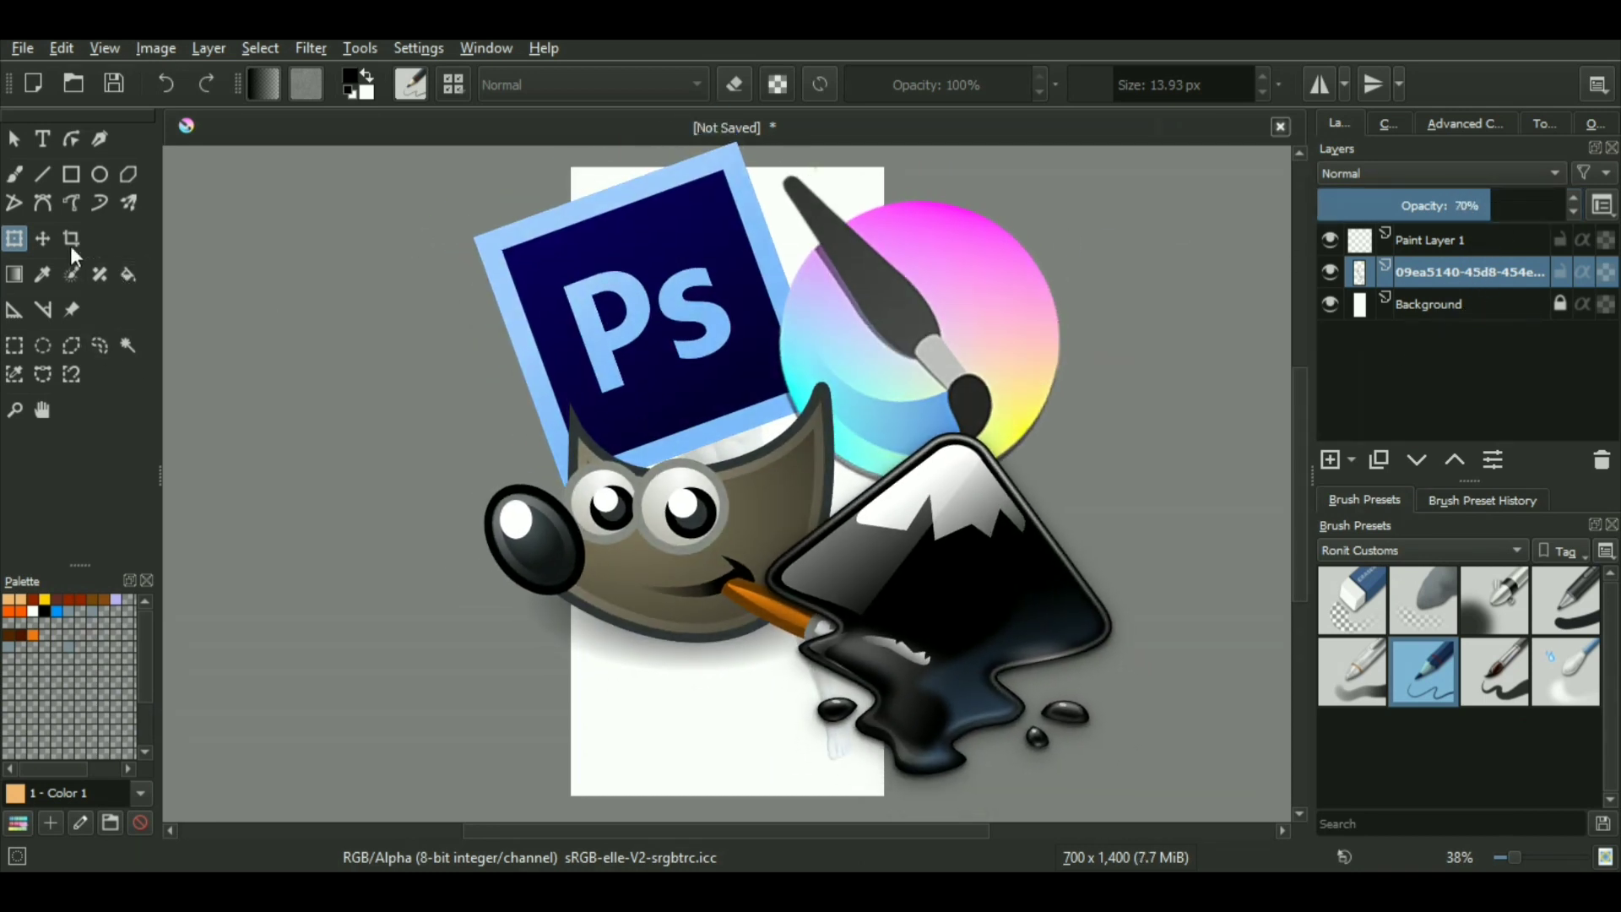
# Load 09ea5140-45d8-454e-a299-aa6985b3598c.png from the 2D RENDERS folder as a reference image and place it beside the canvas.
pyautogui.click(71, 309)
pyautogui.click(1543, 125)
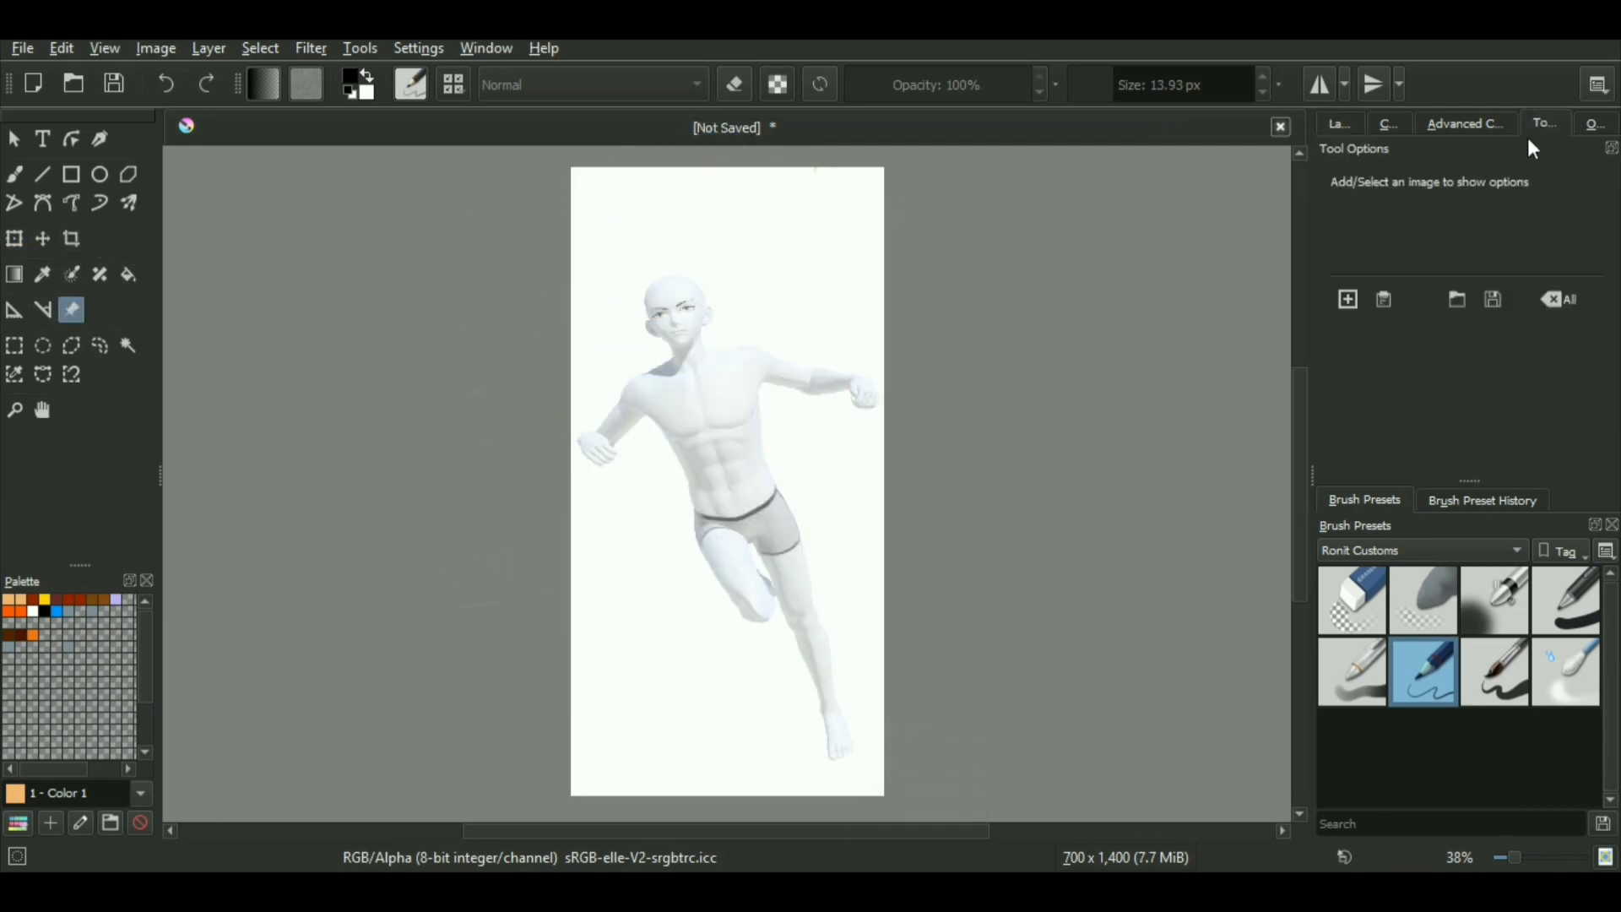
pyautogui.click(1348, 301)
pyautogui.click(851, 239)
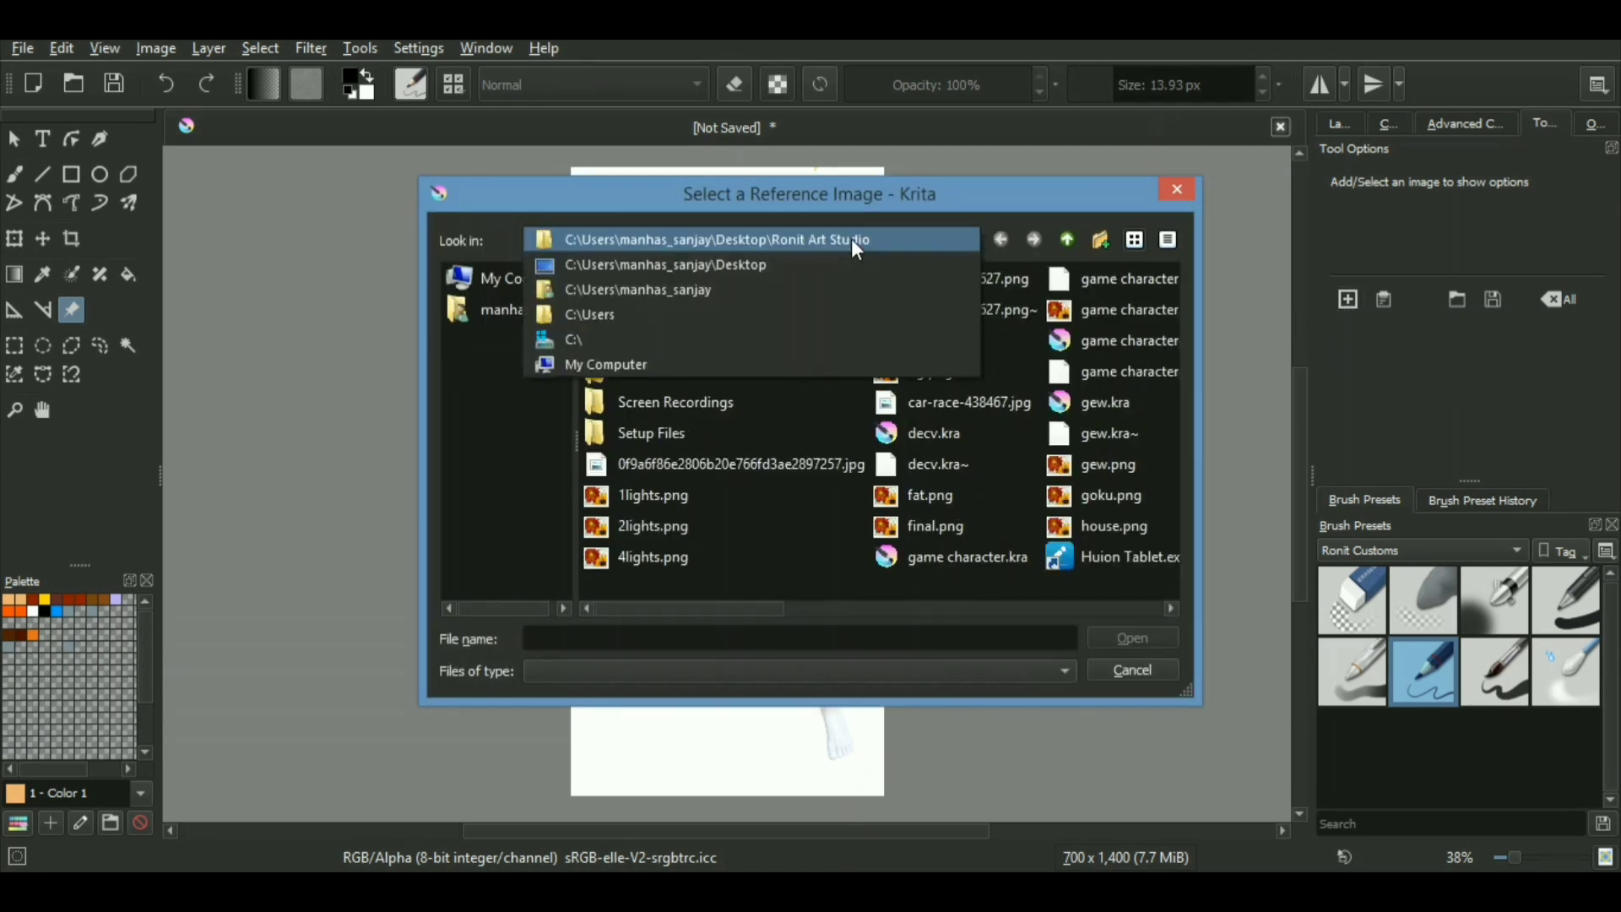
pyautogui.click(852, 240)
pyautogui.click(711, 282)
pyautogui.doubleClick(731, 282)
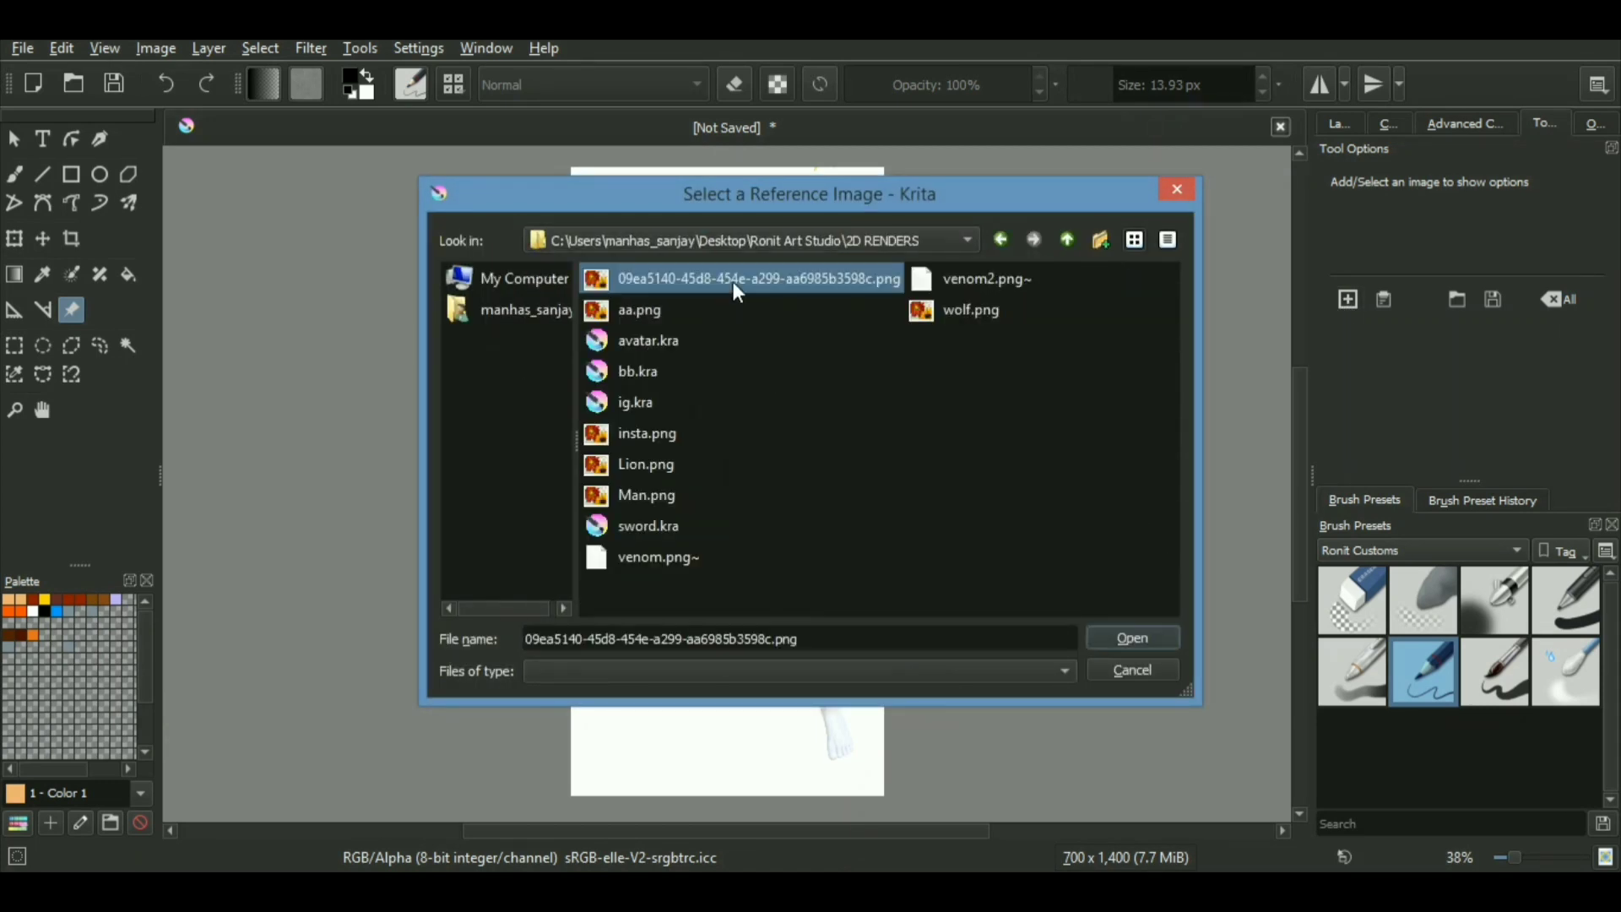
pyautogui.click(1133, 639)
pyautogui.moveTo(828, 475); pyautogui.dragTo(482, 406)
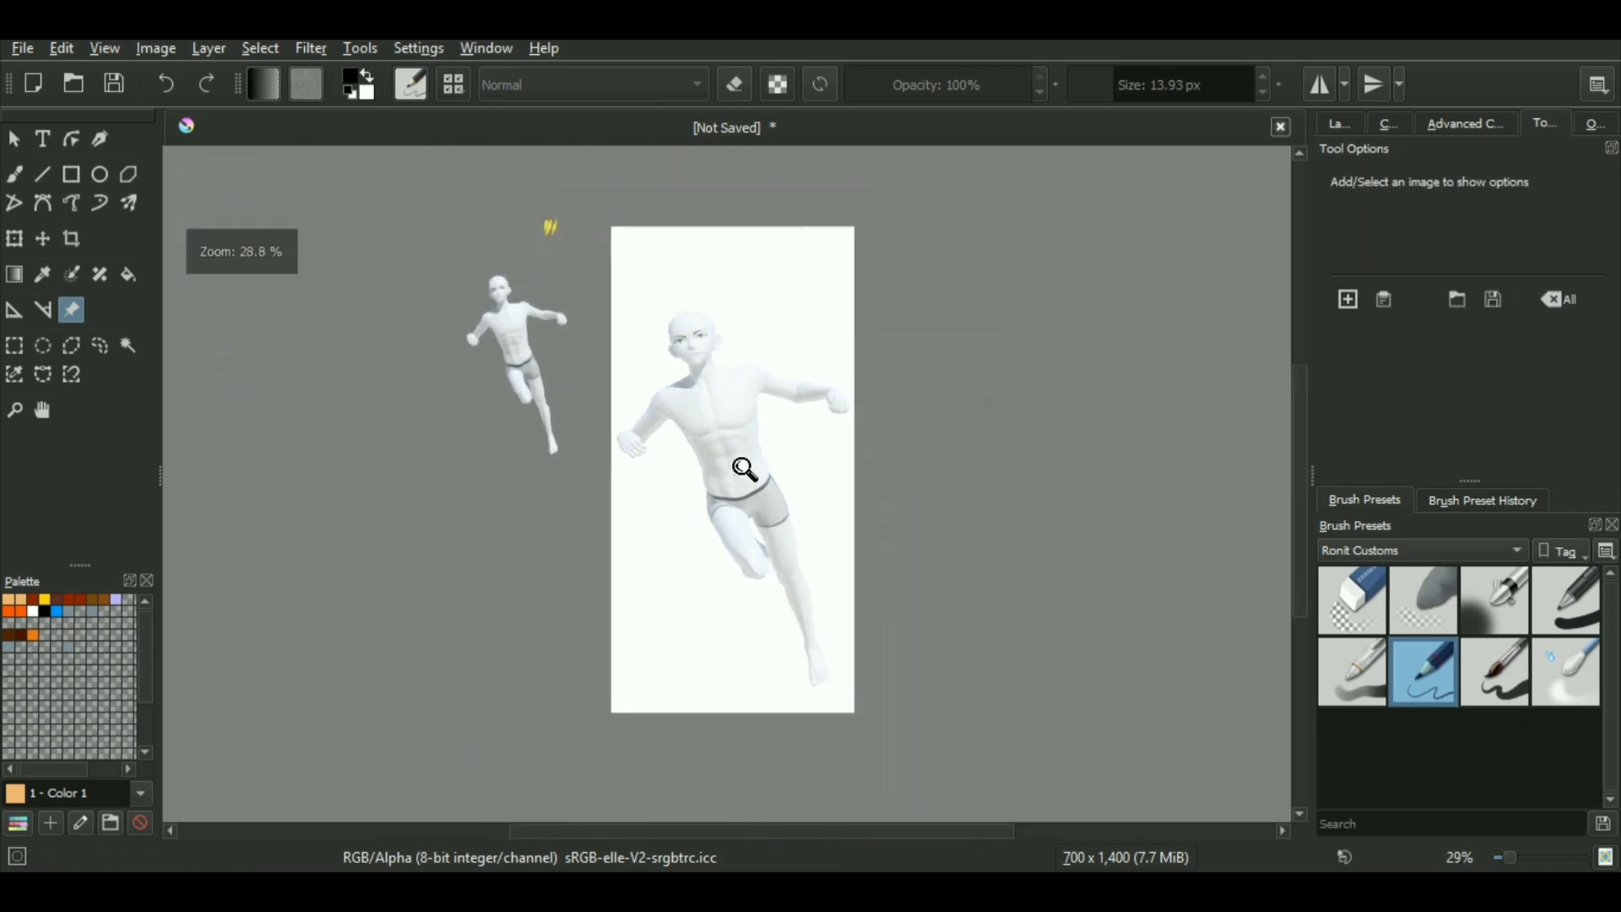
pyautogui.keyDown('ctrl'); pyautogui.scroll(2, 745, 470); pyautogui.keyUp('ctrl')
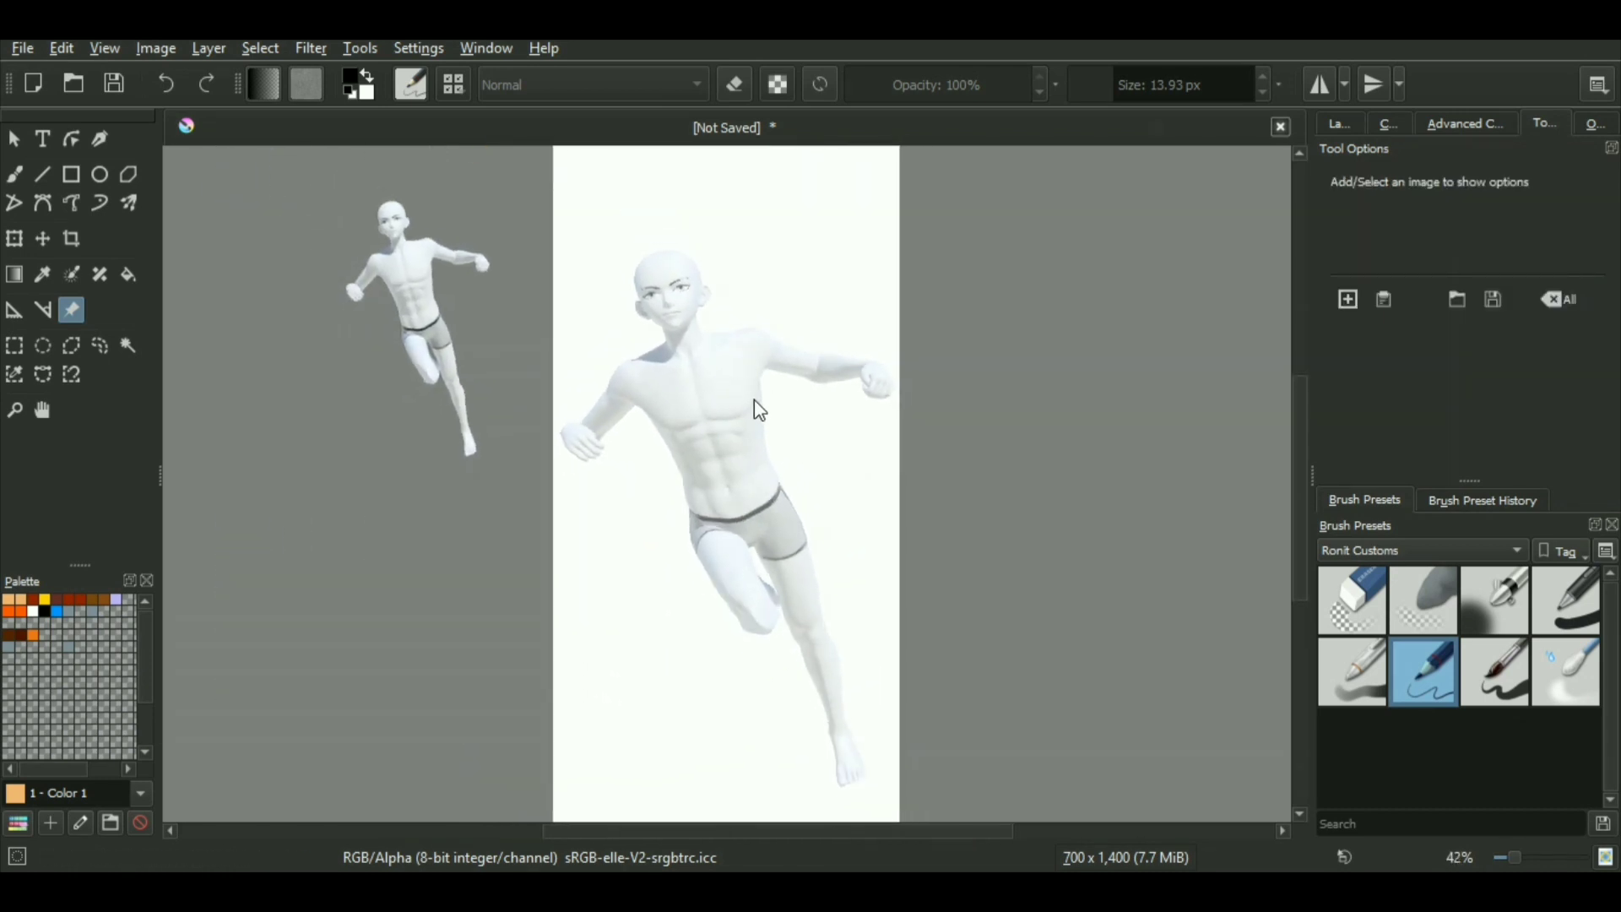
# Turn off the Blue active channel in the layer properties of the imported mannequin image.
pyautogui.click(1339, 123)
pyautogui.click(1425, 247)
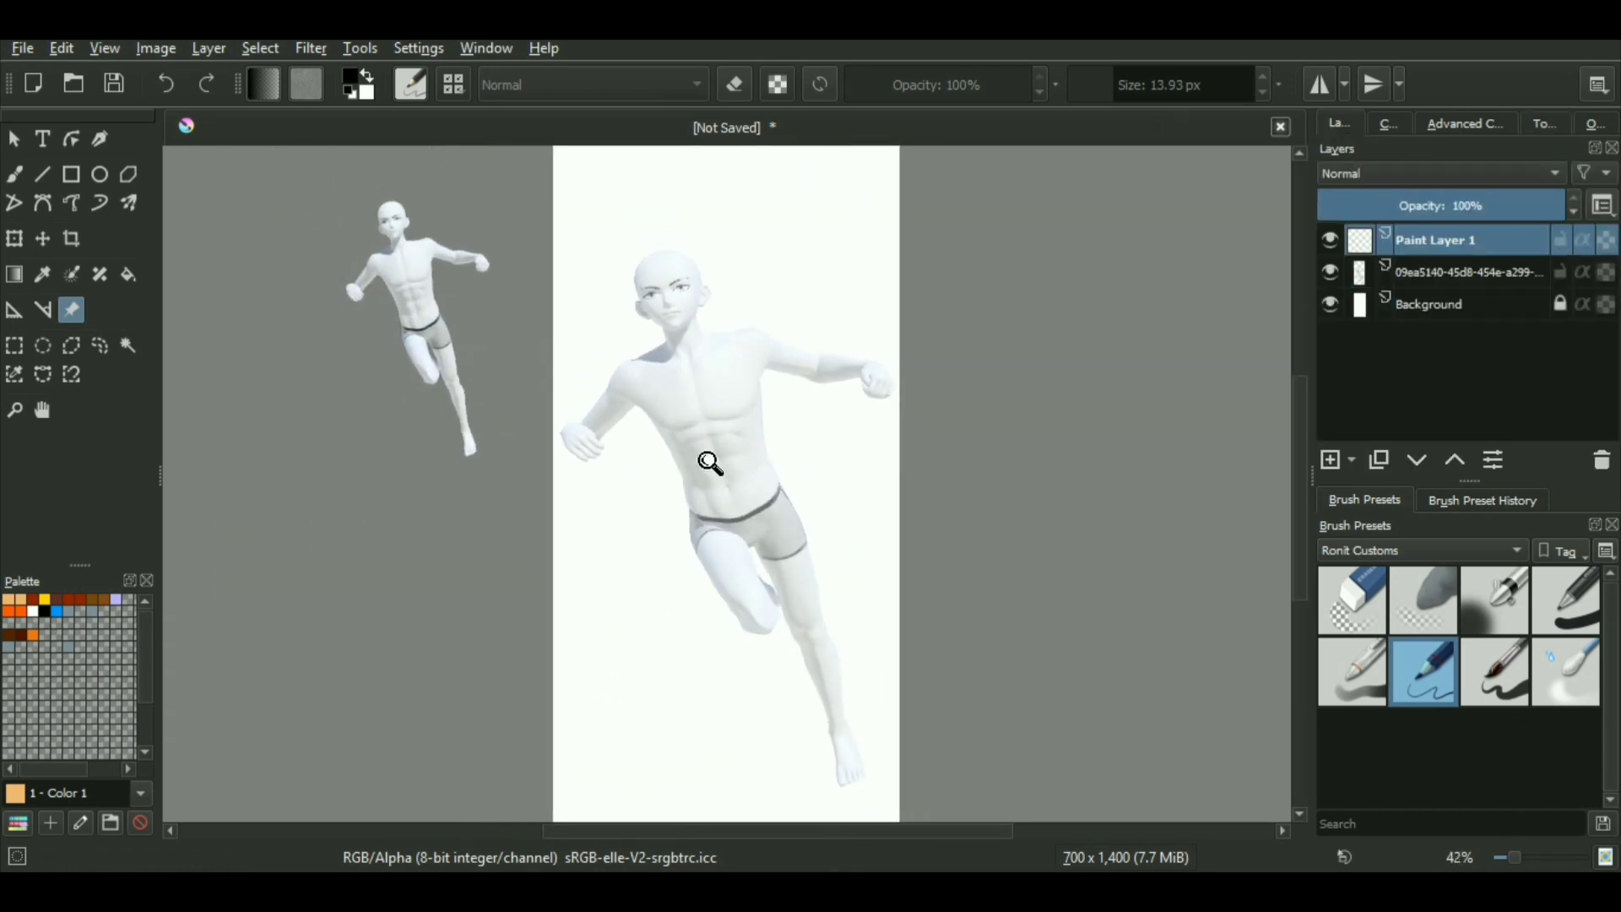
pyautogui.keyDown('ctrl'); pyautogui.scroll(3, 710, 463); pyautogui.keyUp('ctrl')
pyautogui.keyDown('ctrl'); pyautogui.scroll(-2, 743, 366); pyautogui.keyUp('ctrl')
pyautogui.click(1439, 270)
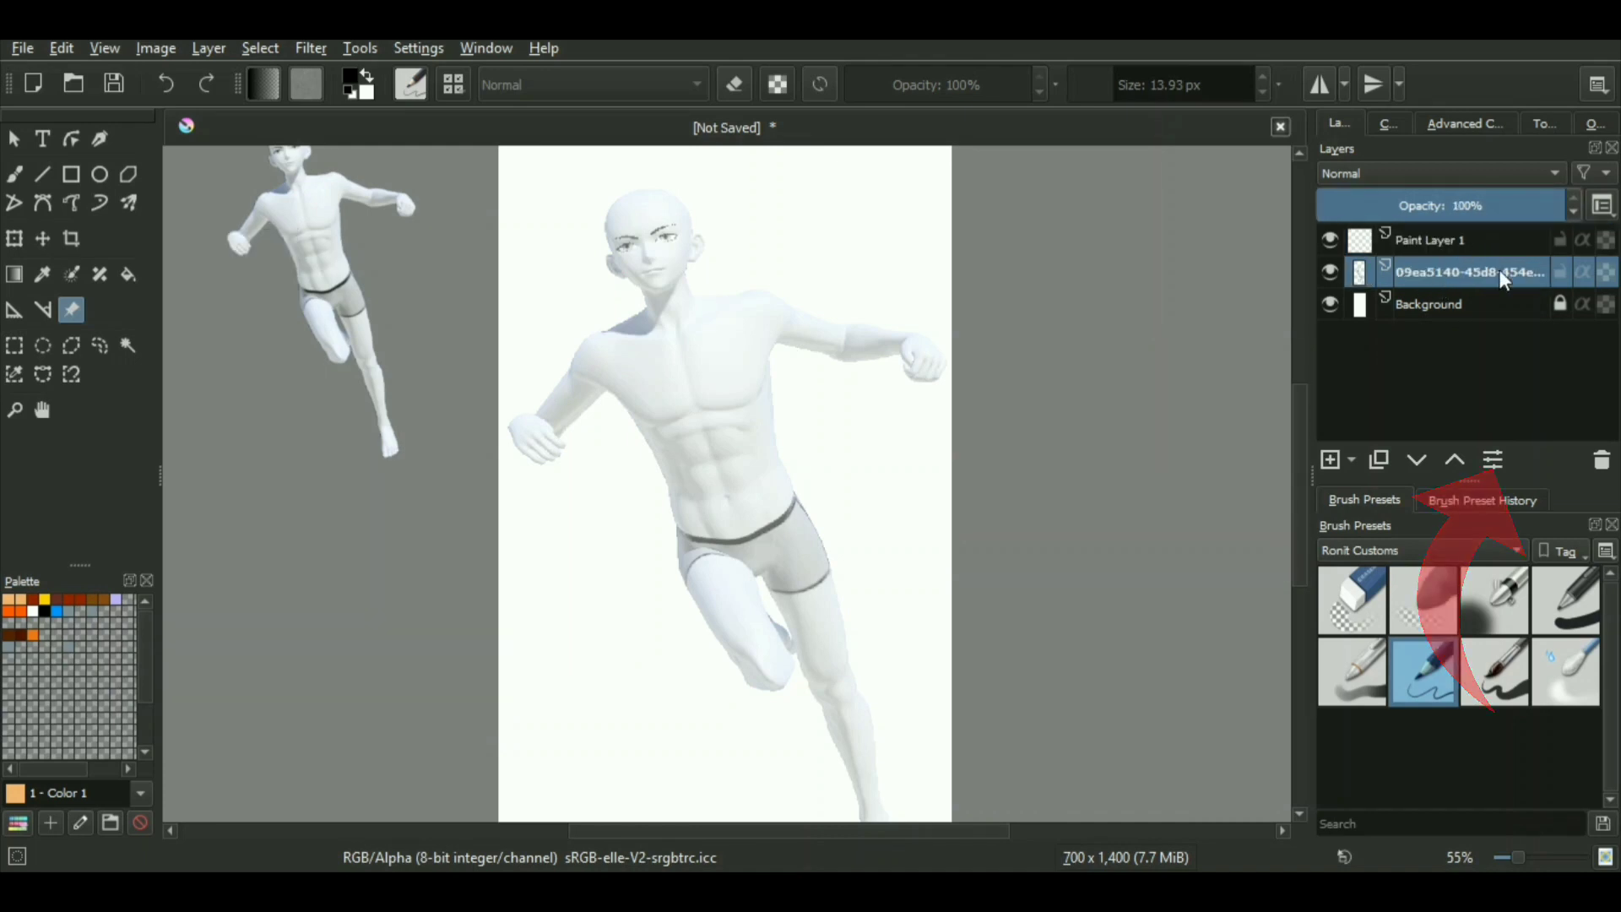
pyautogui.click(1495, 460)
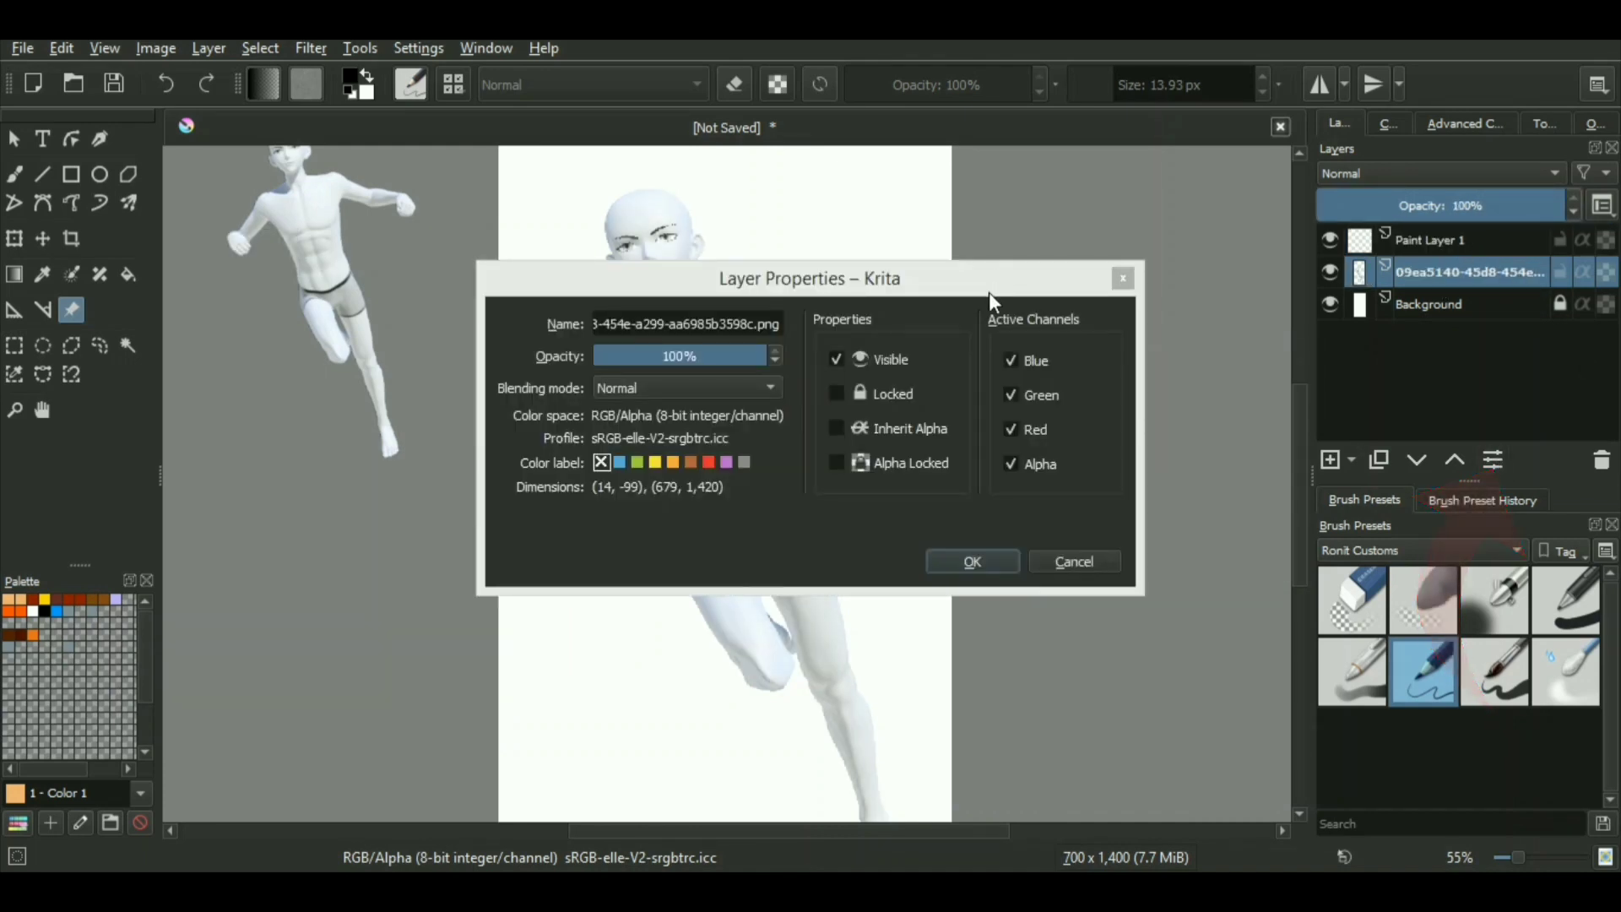
pyautogui.moveTo(989, 293); pyautogui.dragTo(1051, 395)
pyautogui.click(1159, 386)
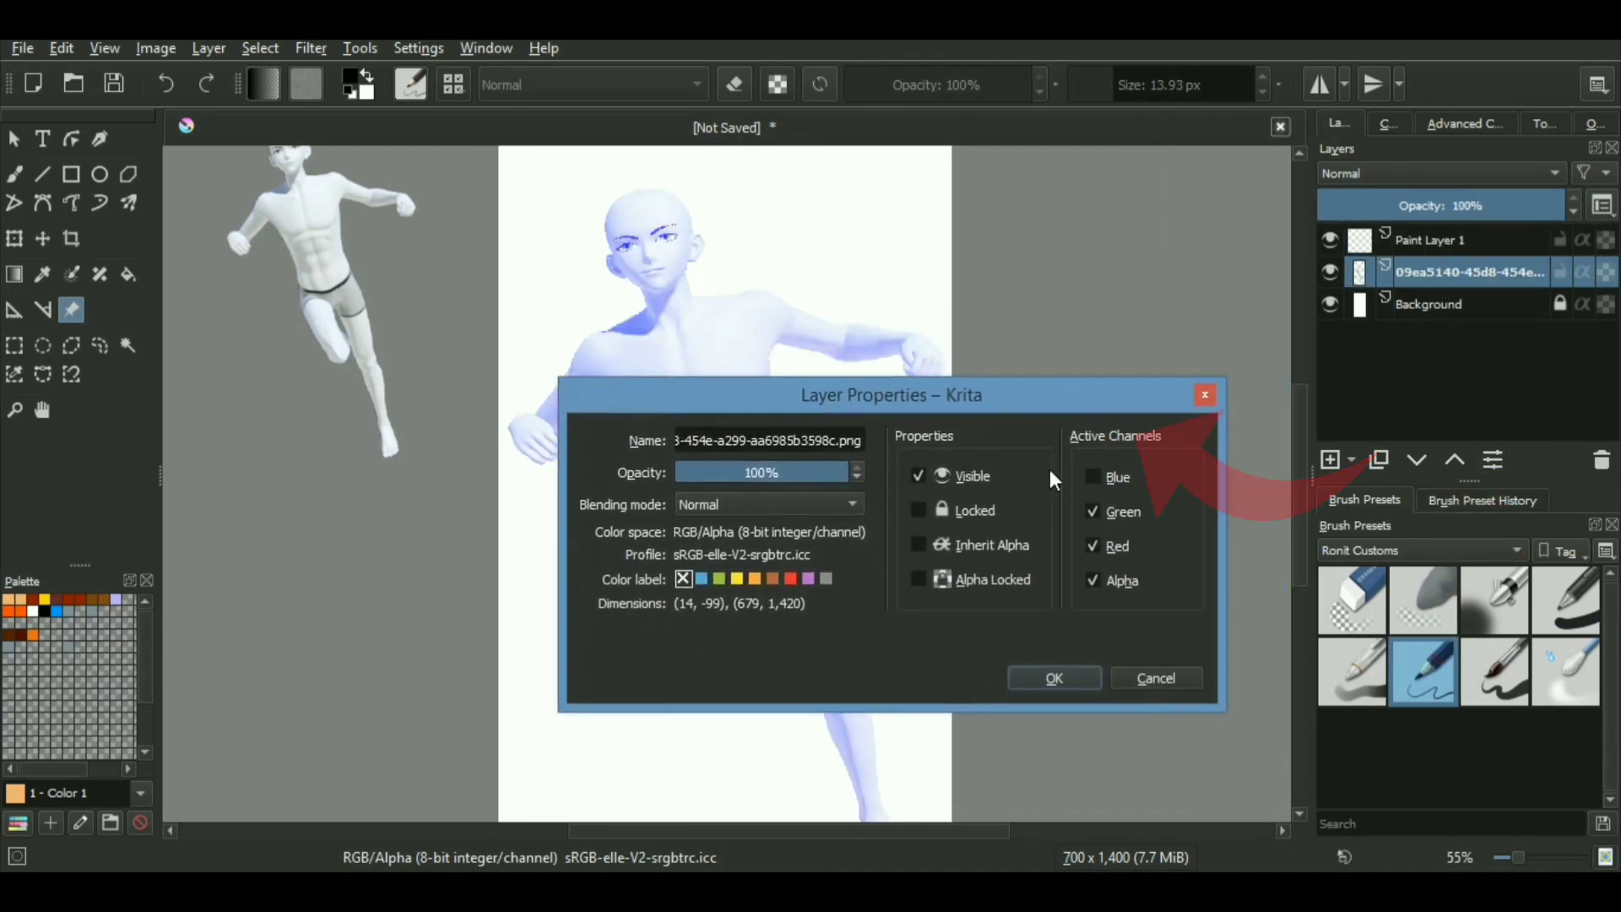
pyautogui.click(1053, 677)
# Lock the mannequin layer, make Paint Layer 1 active for freehand brush drawing, and undo the test stroke.
pyautogui.moveTo(737, 487)
pyautogui.keyDown('ctrl'); pyautogui.mouseDown(button='middle')
pyautogui.moveTo(728, 557)
pyautogui.moveTo(737, 498)
pyautogui.mouseUp(button='middle'); pyautogui.keyUp('ctrl')
pyautogui.click(1427, 244)
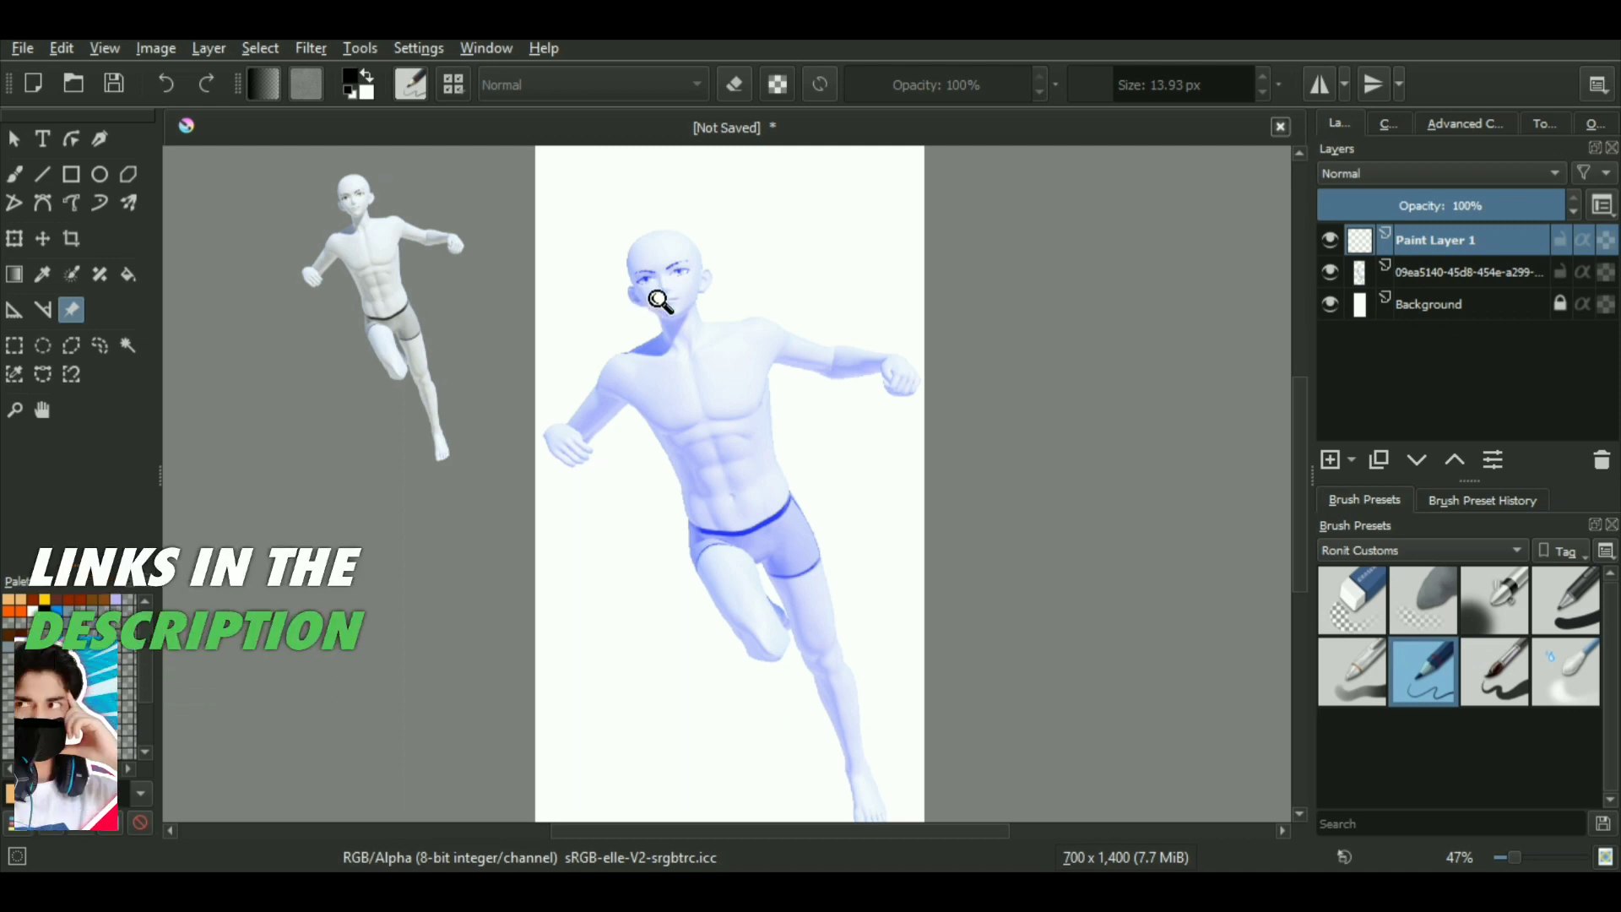
pyautogui.moveTo(662, 301); pyautogui.dragTo(635, 191)
pyautogui.click(1559, 272)
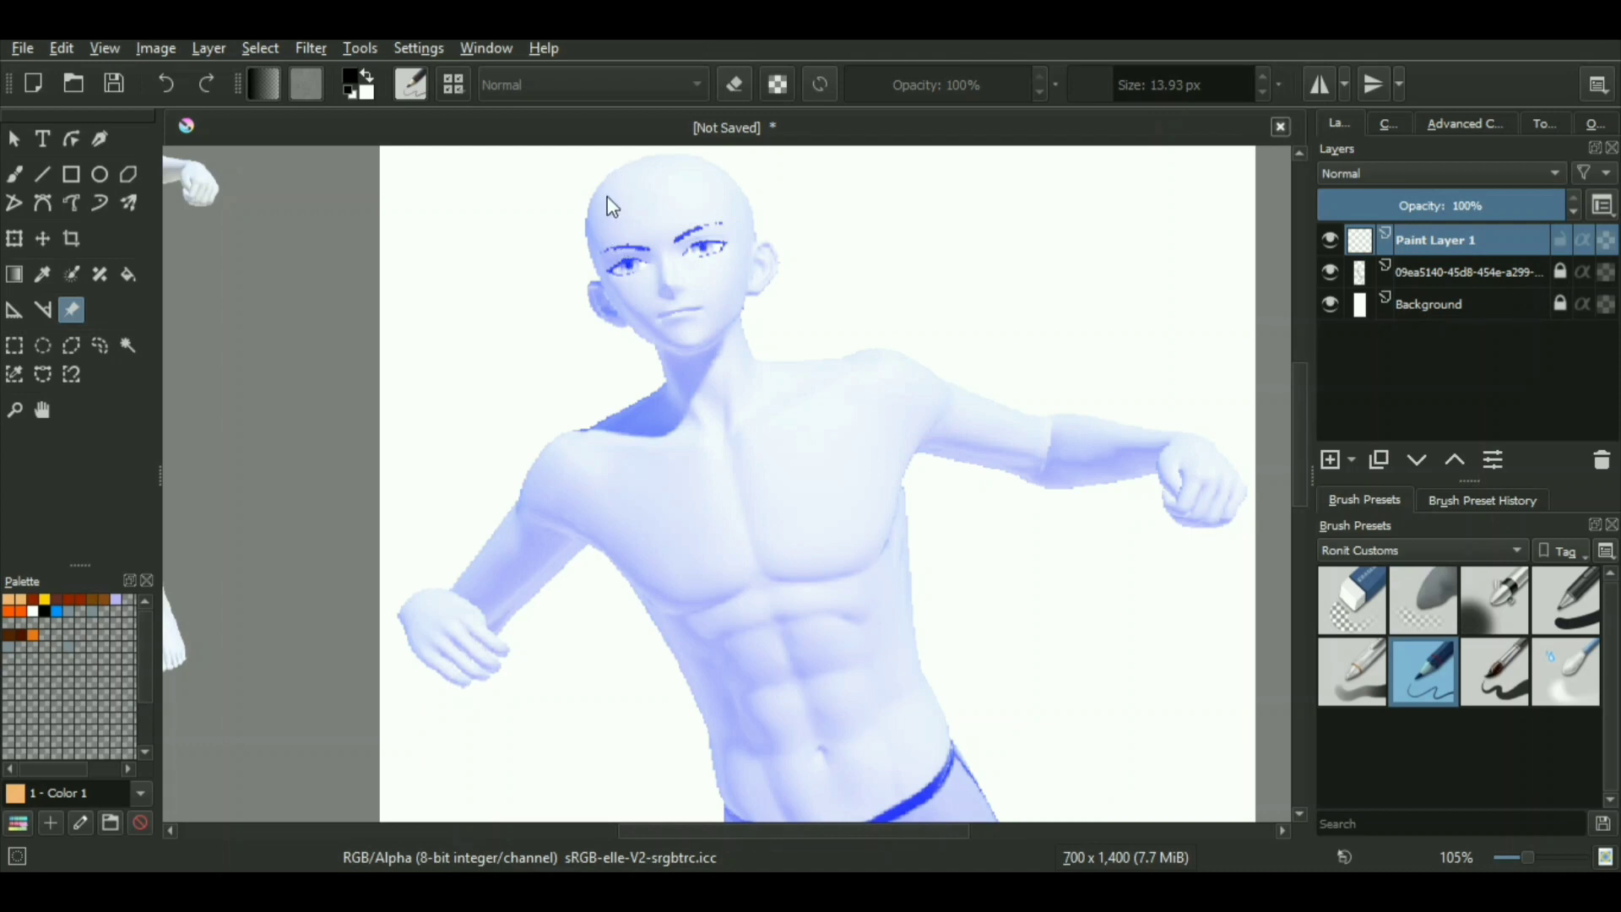
pyautogui.click(9, 178)
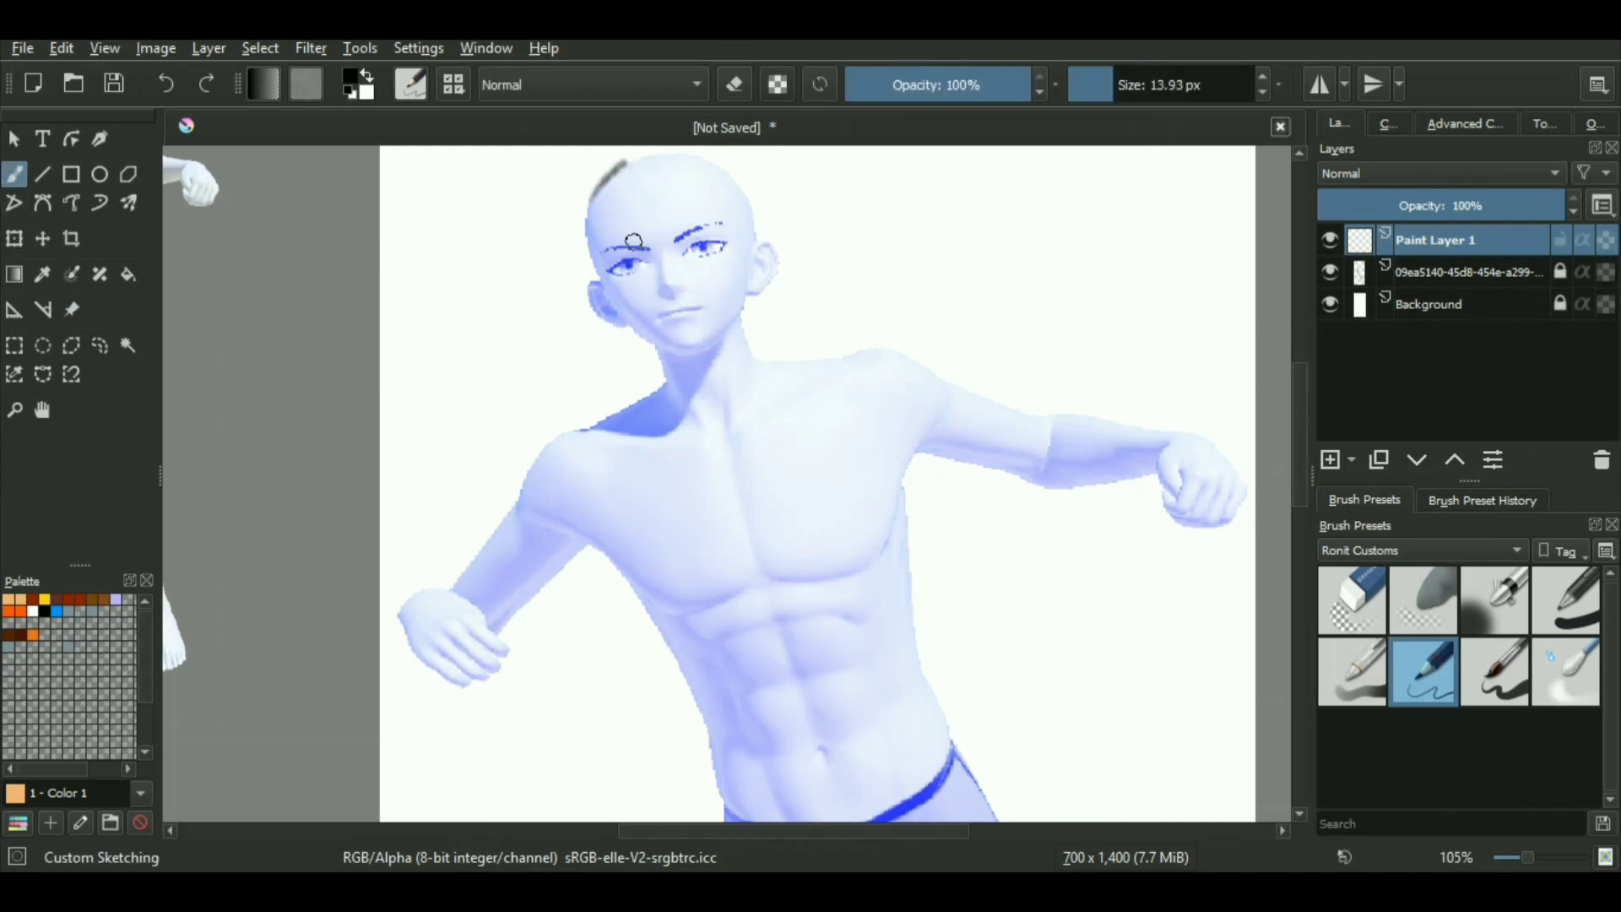
pyautogui.hotkey('ctrl', 'z')
# Set the brush size to 8.64 px and trace the mannequin's forehead, face sides and jaw.
pyautogui.keyDown('ctrl'); pyautogui.moveTo(739, 287); pyautogui.dragTo(731, 385, button='middle'); pyautogui.keyUp('ctrl')
pyautogui.keyDown('ctrl'); pyautogui.moveTo(798, 278); pyautogui.dragTo(882, 176, button='middle'); pyautogui.keyUp('ctrl')
pyautogui.keyDown('shift'); pyautogui.moveTo(882, 175); pyautogui.dragTo(846, 206); pyautogui.keyUp('shift')
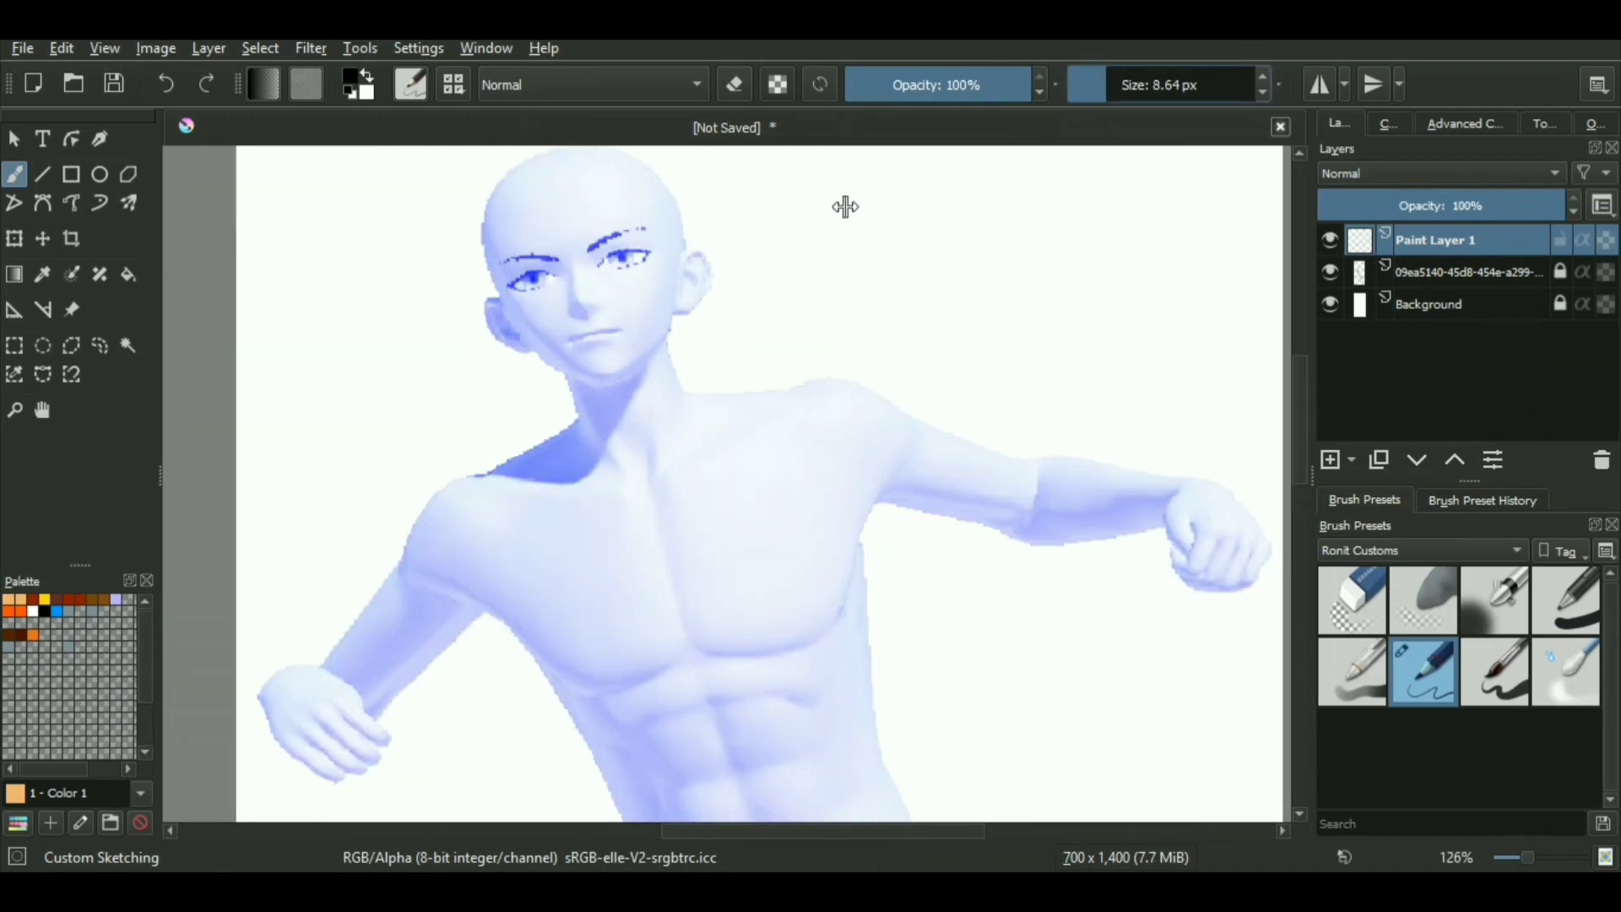
pyautogui.moveTo(846, 206); pyautogui.dragTo(881, 266, button='middle')
pyautogui.moveTo(532, 240); pyautogui.dragTo(722, 203)
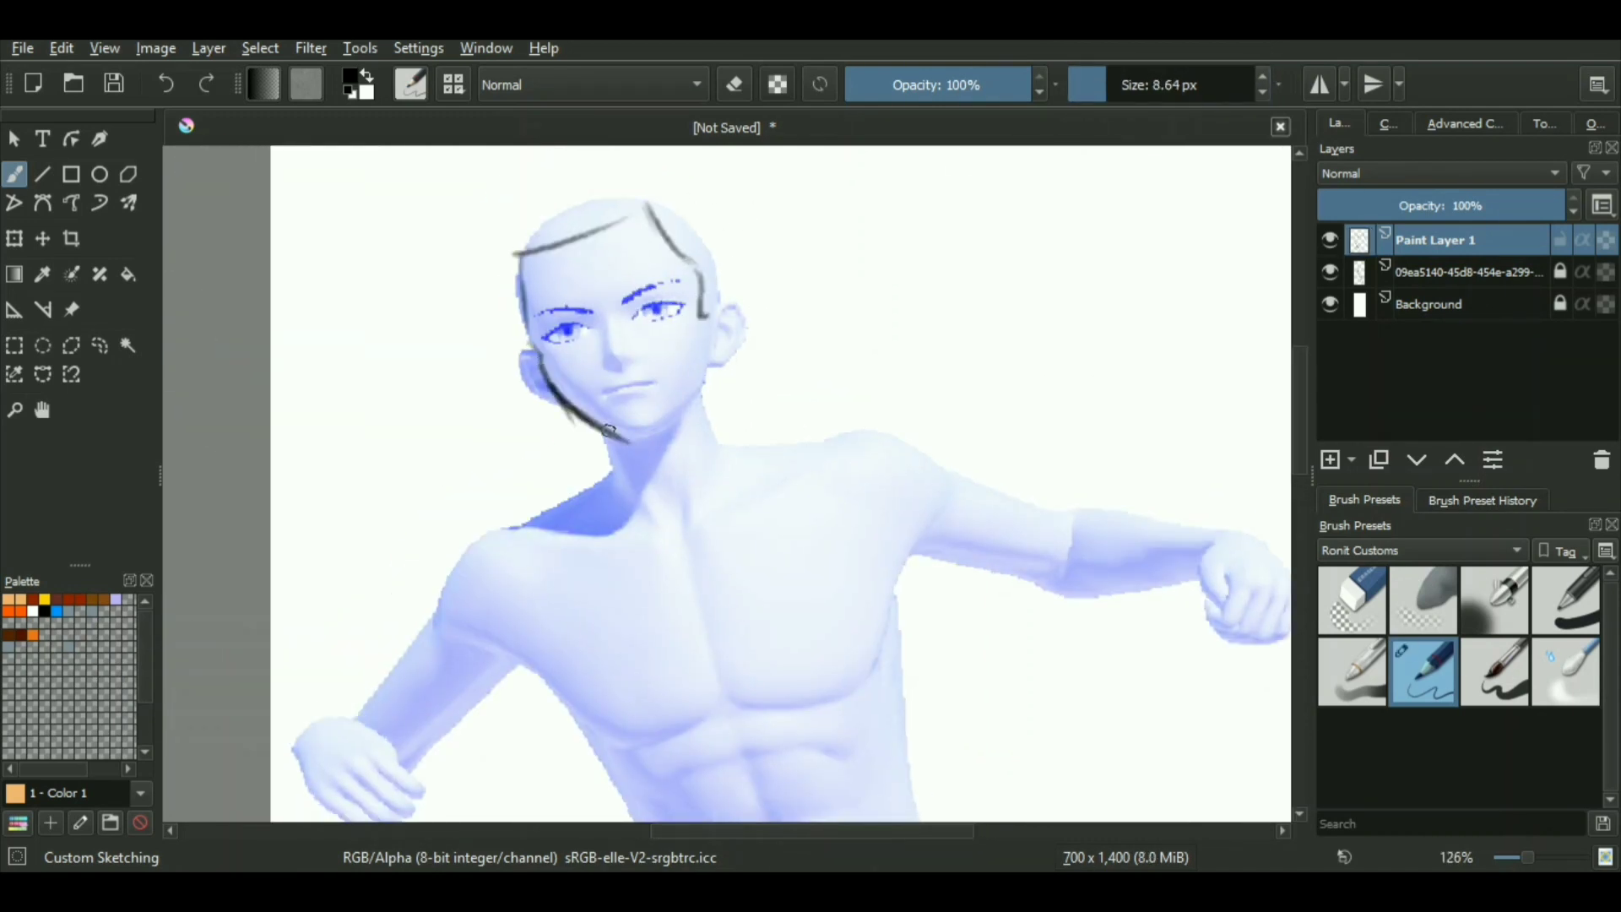
pyautogui.moveTo(712, 314); pyautogui.dragTo(680, 415)
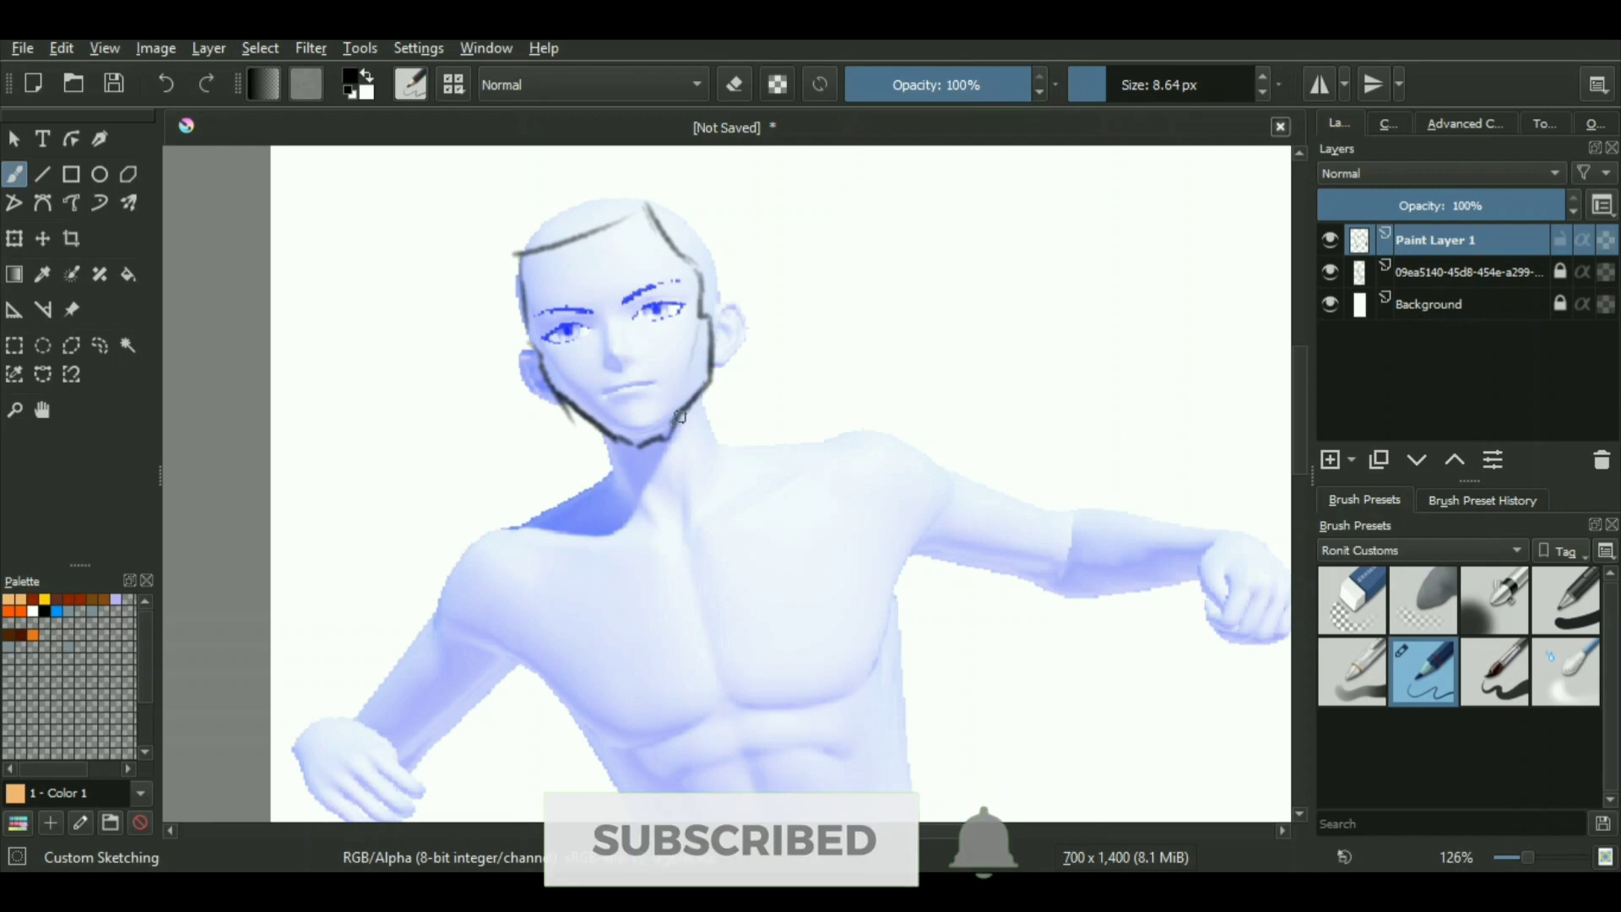
# Sketch both ears and the neck lines over the mannequin.
pyautogui.keyDown('ctrl'); pyautogui.moveTo(626, 401); pyautogui.dragTo(625, 382, button='middle'); pyautogui.keyUp('ctrl')
pyautogui.moveTo(626, 382); pyautogui.dragTo(617, 360, button='middle')
pyautogui.moveTo(714, 260); pyautogui.dragTo(711, 279)
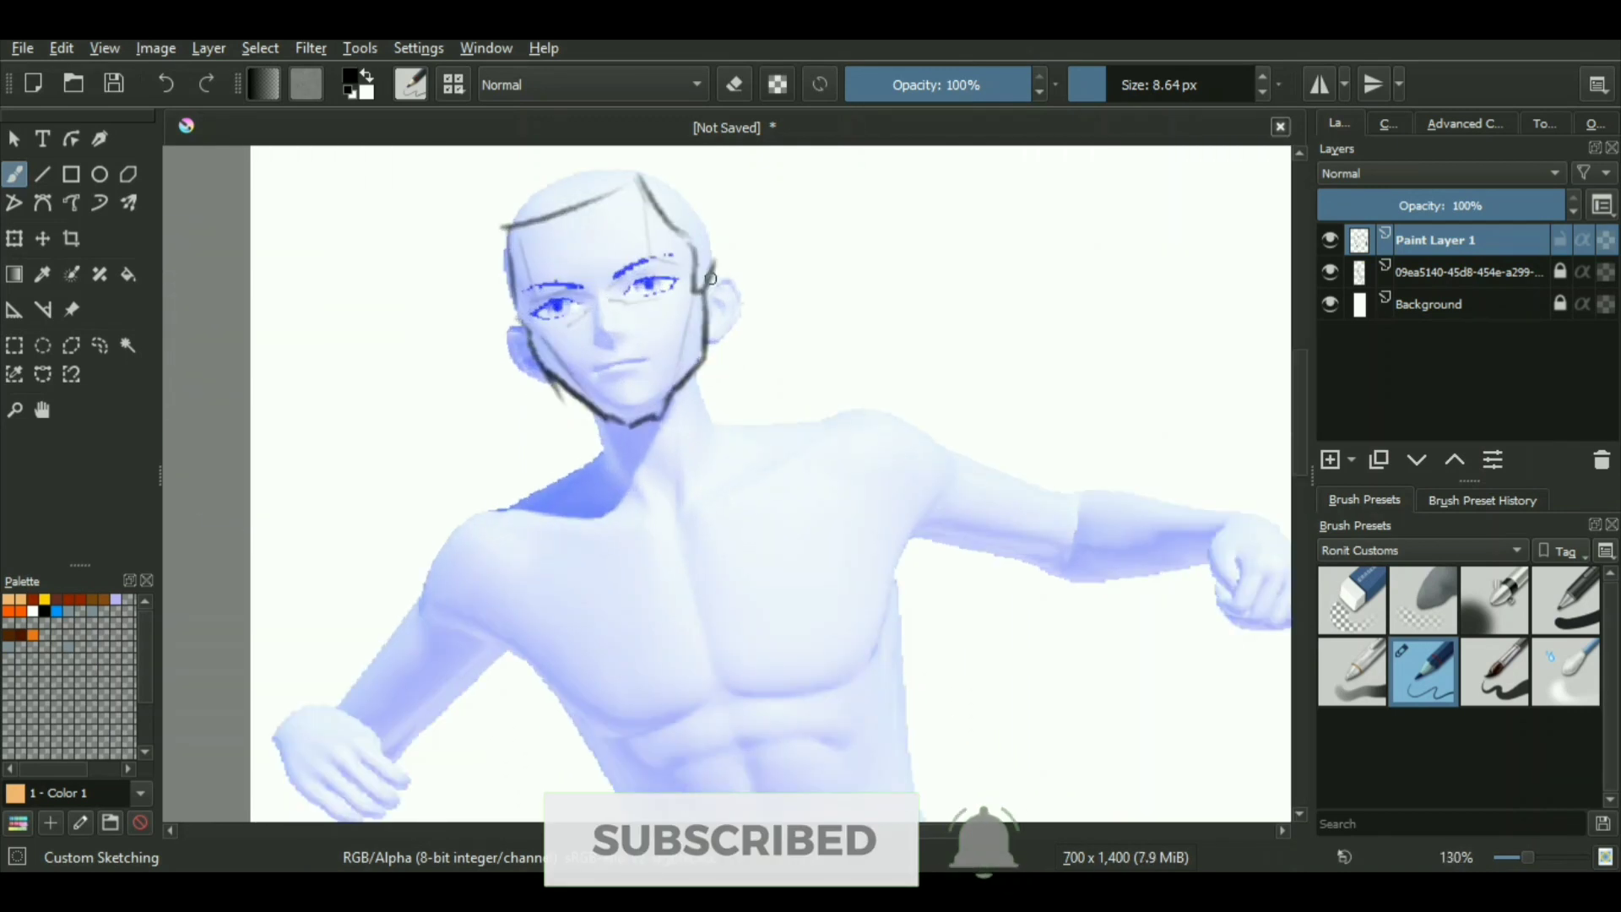
pyautogui.moveTo(519, 328); pyautogui.dragTo(539, 378)
pyautogui.moveTo(624, 439)
pyautogui.keyDown('ctrl'); pyautogui.mouseDown(button='middle')
pyautogui.moveTo(565, 532)
pyautogui.moveTo(587, 460)
pyautogui.mouseUp(button='middle'); pyautogui.keyUp('ctrl')
pyautogui.moveTo(588, 384); pyautogui.dragTo(598, 427)
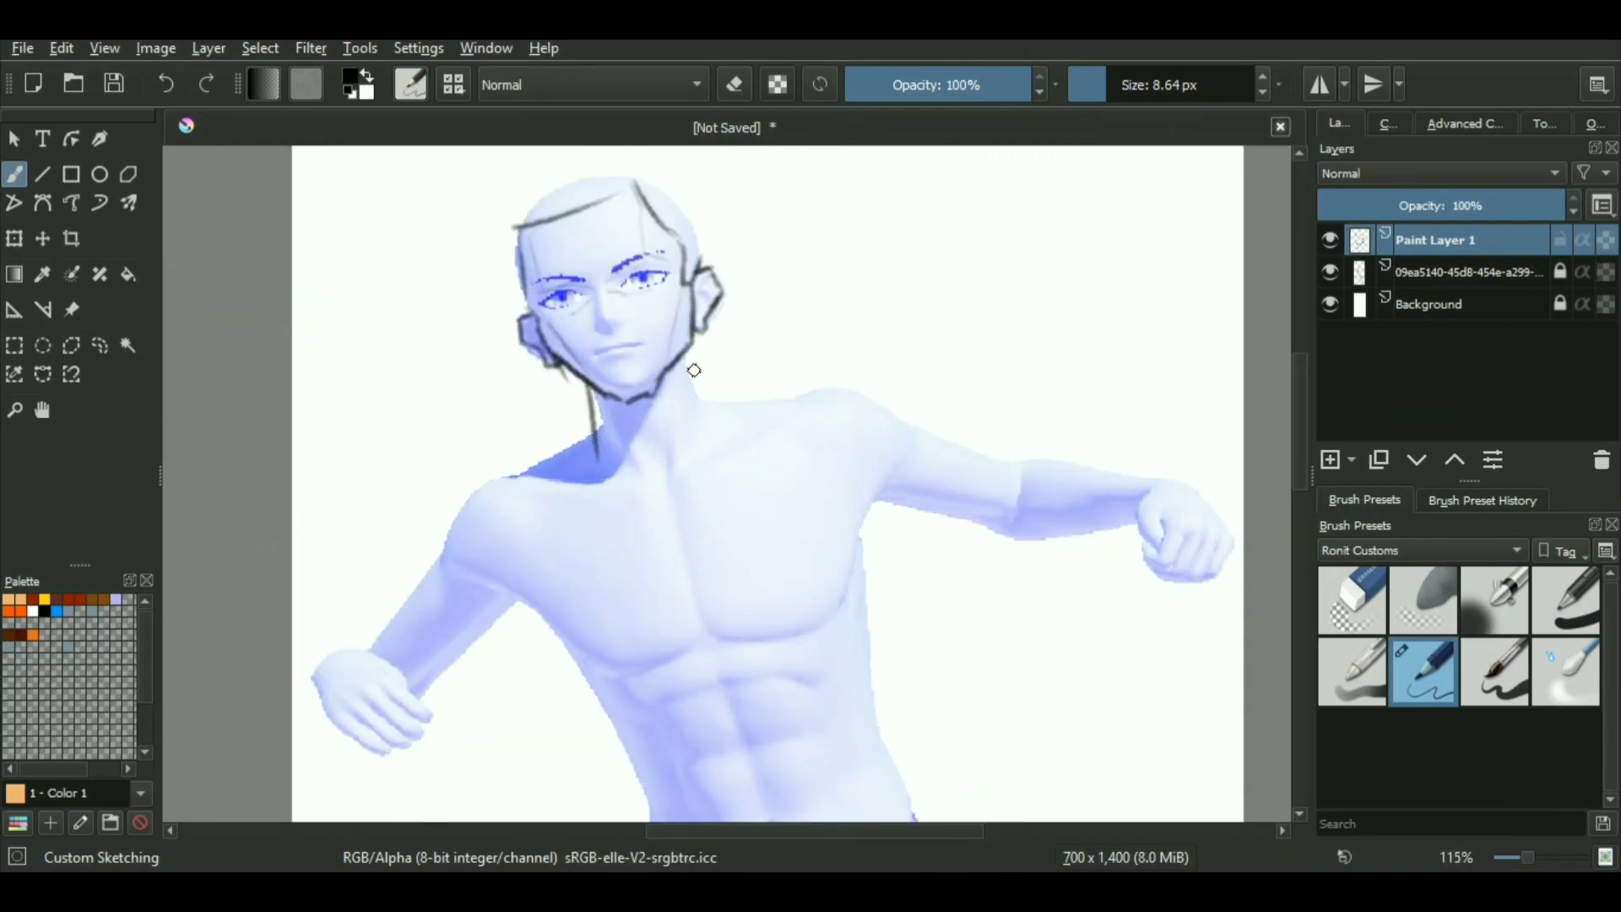
# Draw the rounded contours of both shoulders and the collarbones.
pyautogui.moveTo(487, 476); pyautogui.dragTo(485, 601)
pyautogui.moveTo(770, 403); pyautogui.dragTo(912, 455)
pyautogui.moveTo(720, 494)
pyautogui.keyDown('ctrl'); pyautogui.mouseDown(button='middle')
pyautogui.moveTo(717, 510)
pyautogui.moveTo(700, 464)
pyautogui.mouseUp(button='middle'); pyautogui.keyUp('ctrl')
pyautogui.moveTo(525, 424); pyautogui.dragTo(609, 440)
pyautogui.moveTo(653, 427); pyautogui.dragTo(754, 374)
pyautogui.moveTo(777, 383); pyautogui.dragTo(835, 413)
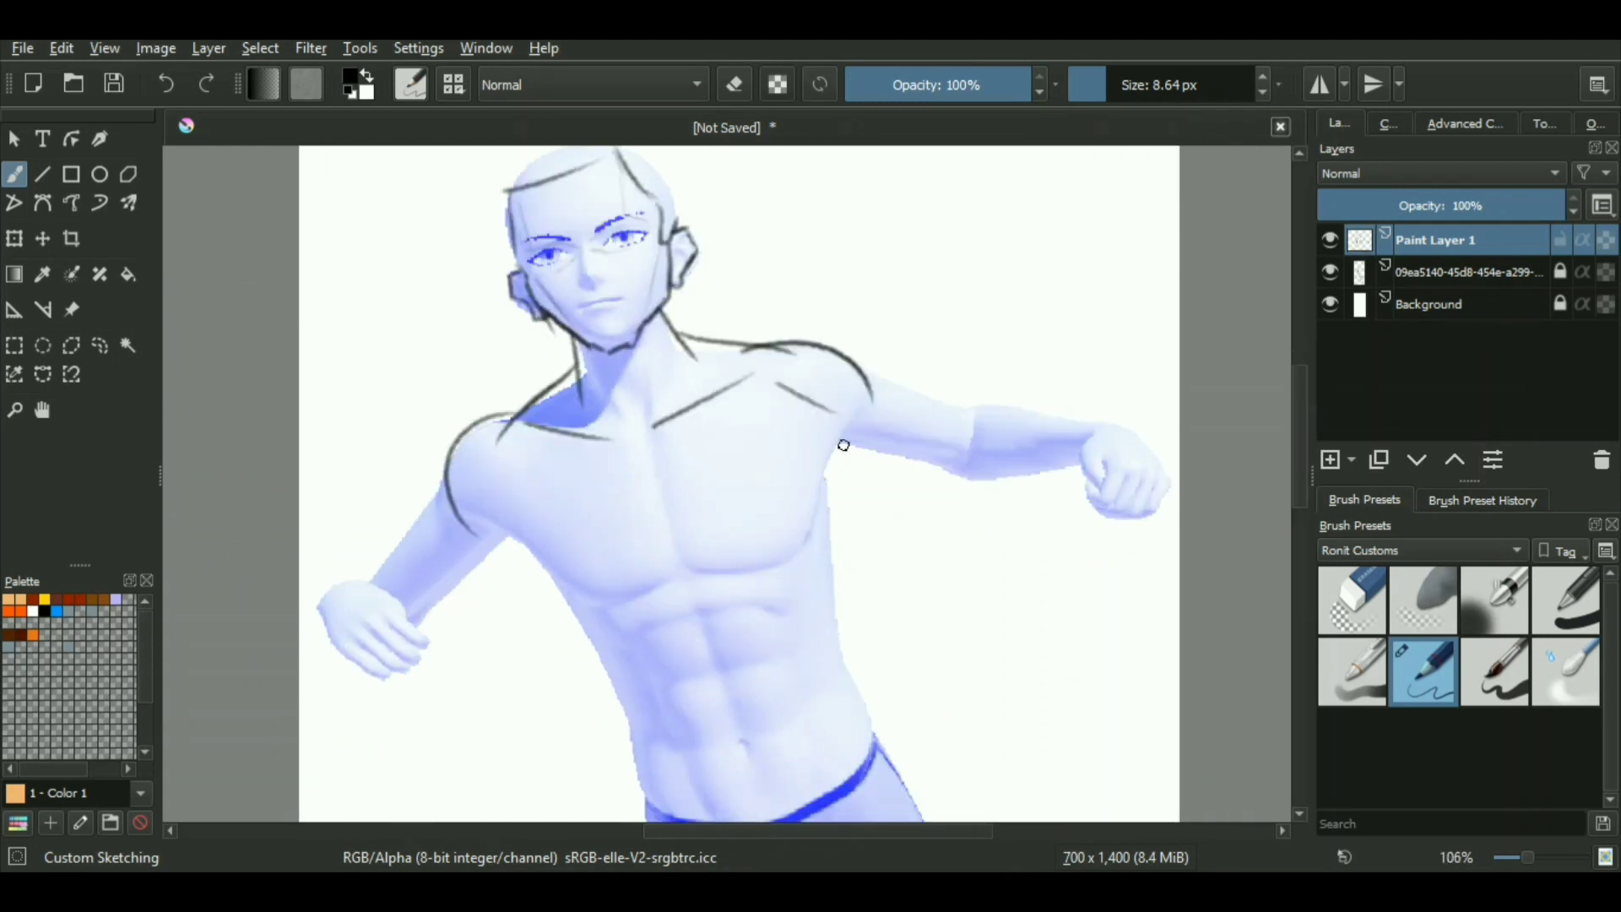
# Undo the last stroke and sketch the chest muscles with their centre line and lower edges.
pyautogui.hotkey('ctrl', 'z')
pyautogui.moveTo(505, 532)
pyautogui.mouseDown()
pyautogui.moveTo(611, 586)
pyautogui.moveTo(787, 561)
pyautogui.mouseUp()
pyautogui.moveTo(787, 561); pyautogui.dragTo(774, 401, button='middle')
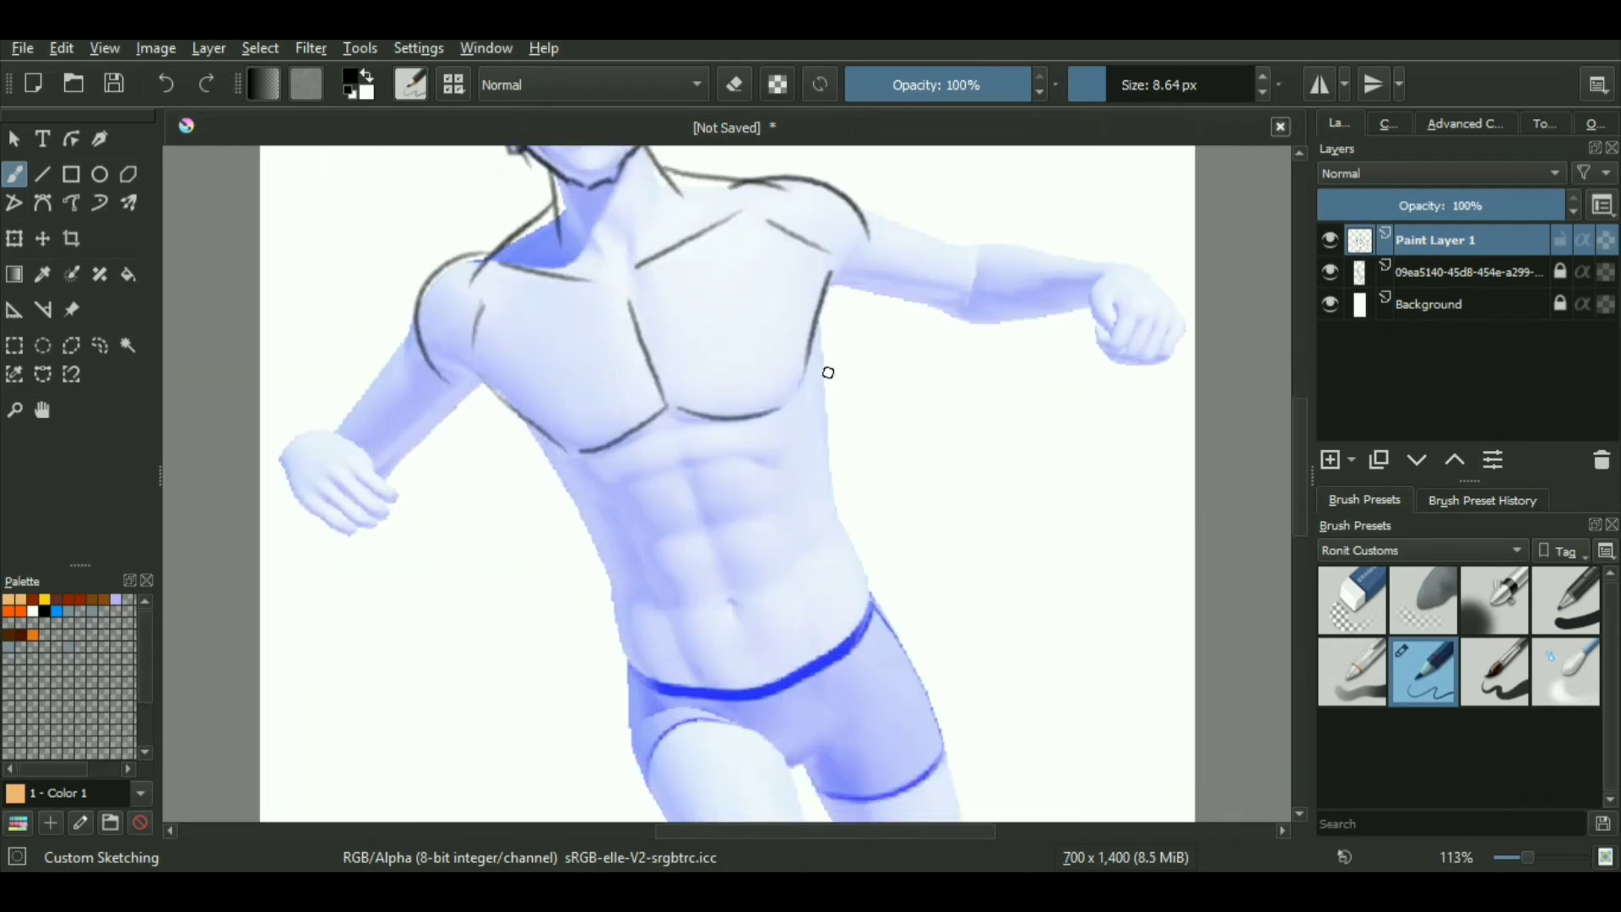
# Draw the sides of the torso down to the waist and sketch the abdominal muscles.
pyautogui.moveTo(820, 304); pyautogui.dragTo(804, 491)
pyautogui.moveTo(523, 423); pyautogui.dragTo(637, 541)
pyautogui.moveTo(605, 513); pyautogui.dragTo(610, 705)
pyautogui.hotkey('ctrl', 'z')
pyautogui.moveTo(800, 458); pyautogui.dragTo(869, 594)
pyautogui.moveTo(606, 509)
pyautogui.mouseDown()
pyautogui.moveTo(628, 667)
pyautogui.moveTo(679, 467)
pyautogui.mouseUp()
pyautogui.scroll(-2, 682, 498)
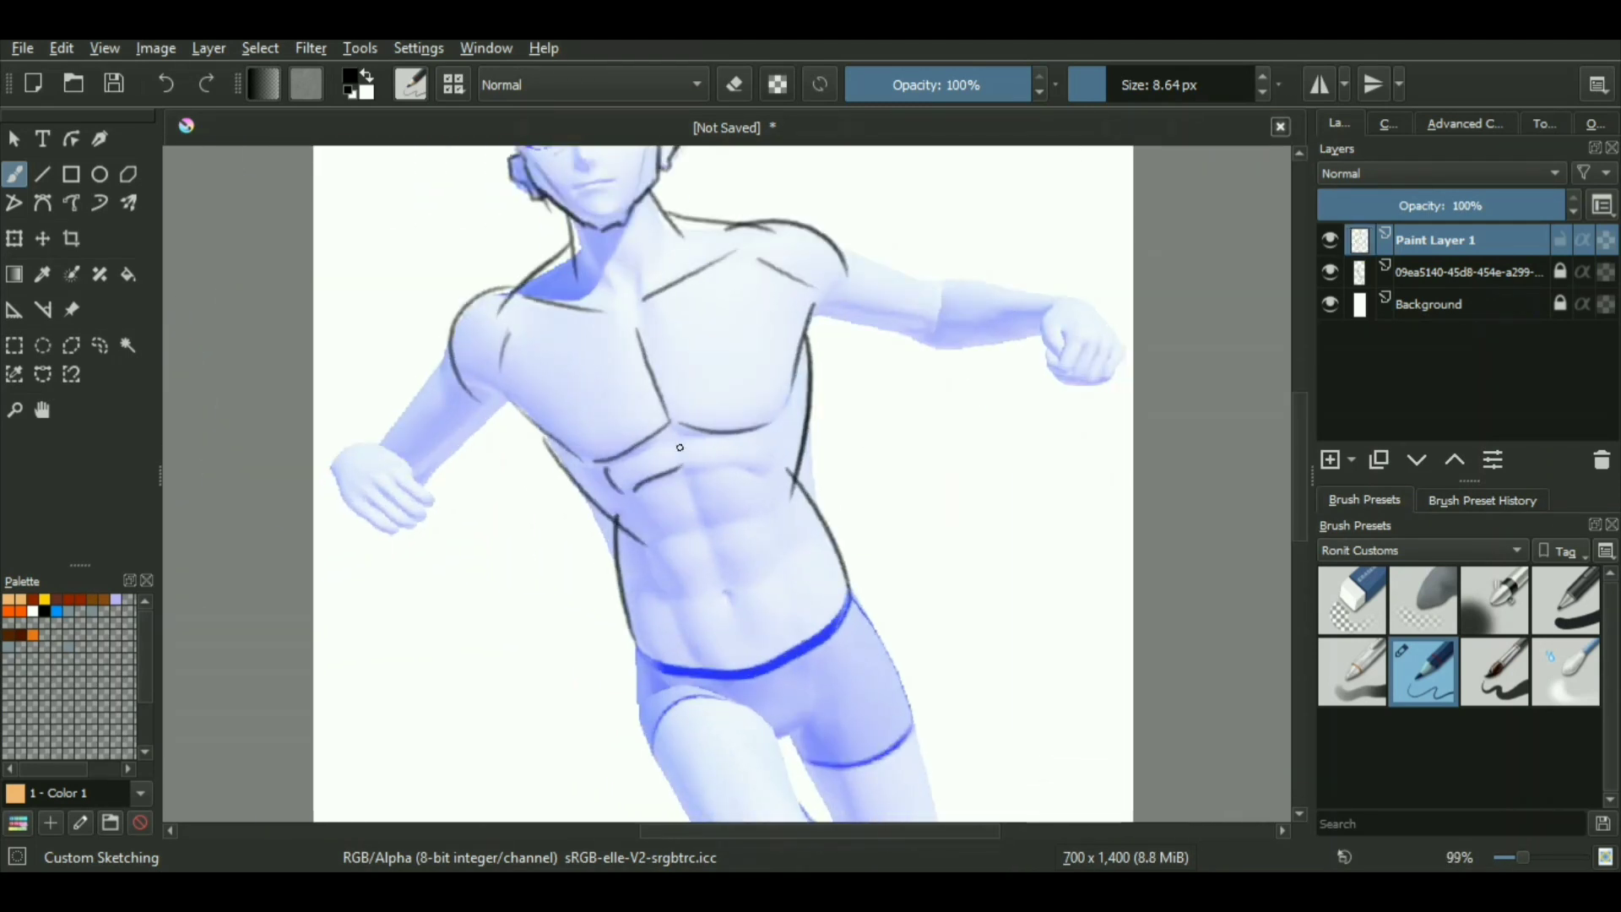
pyautogui.scroll(-1, 708, 586)
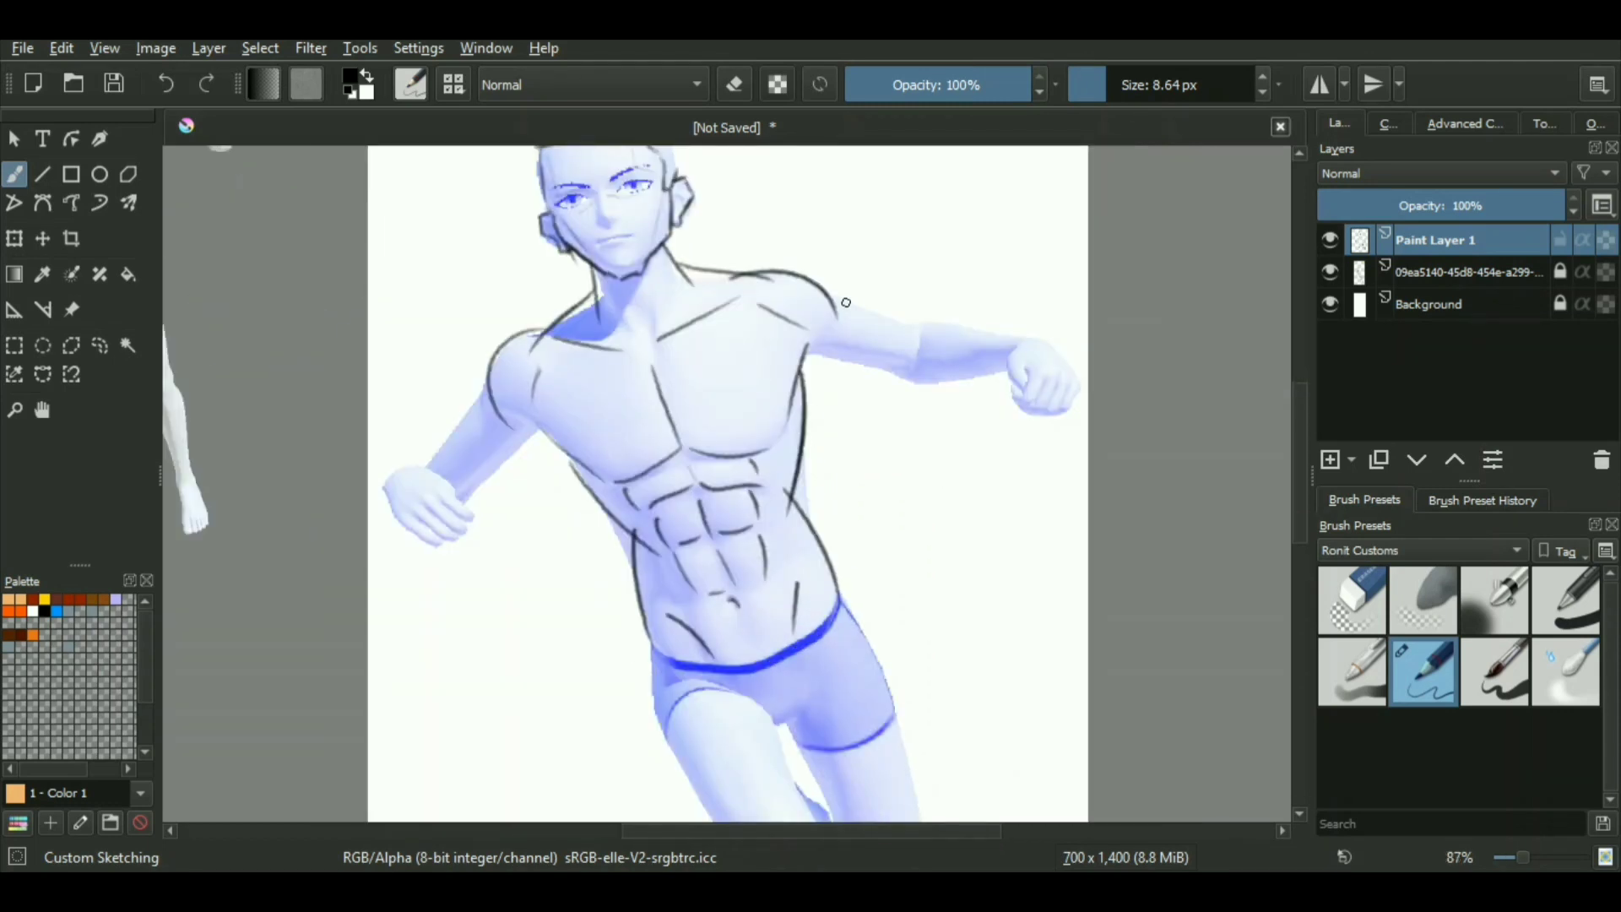
# Sketch the upper part of the outstretched arm, erasing and redrawing the shoulder curve with Eraser Soft and the sketching pencil.
pyautogui.scroll(2, 836, 346)
pyautogui.moveTo(873, 275); pyautogui.dragTo(847, 382, button='middle')
pyautogui.click(1424, 599)
pyautogui.moveTo(794, 365); pyautogui.dragTo(739, 337)
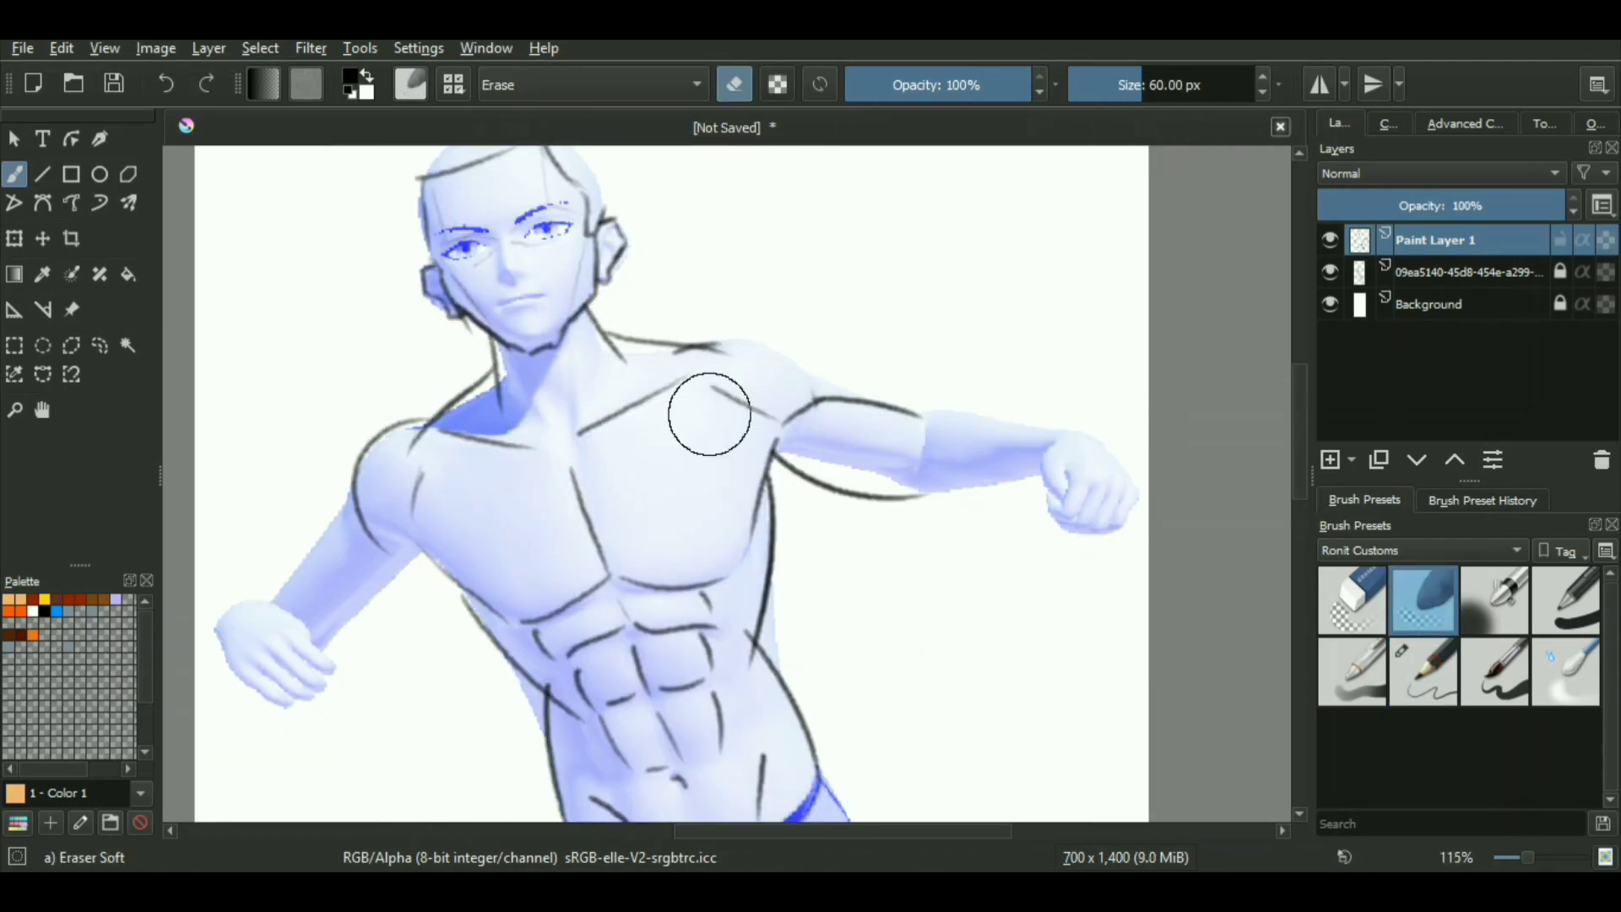
pyautogui.click(1424, 672)
pyautogui.moveTo(820, 418); pyautogui.dragTo(788, 366)
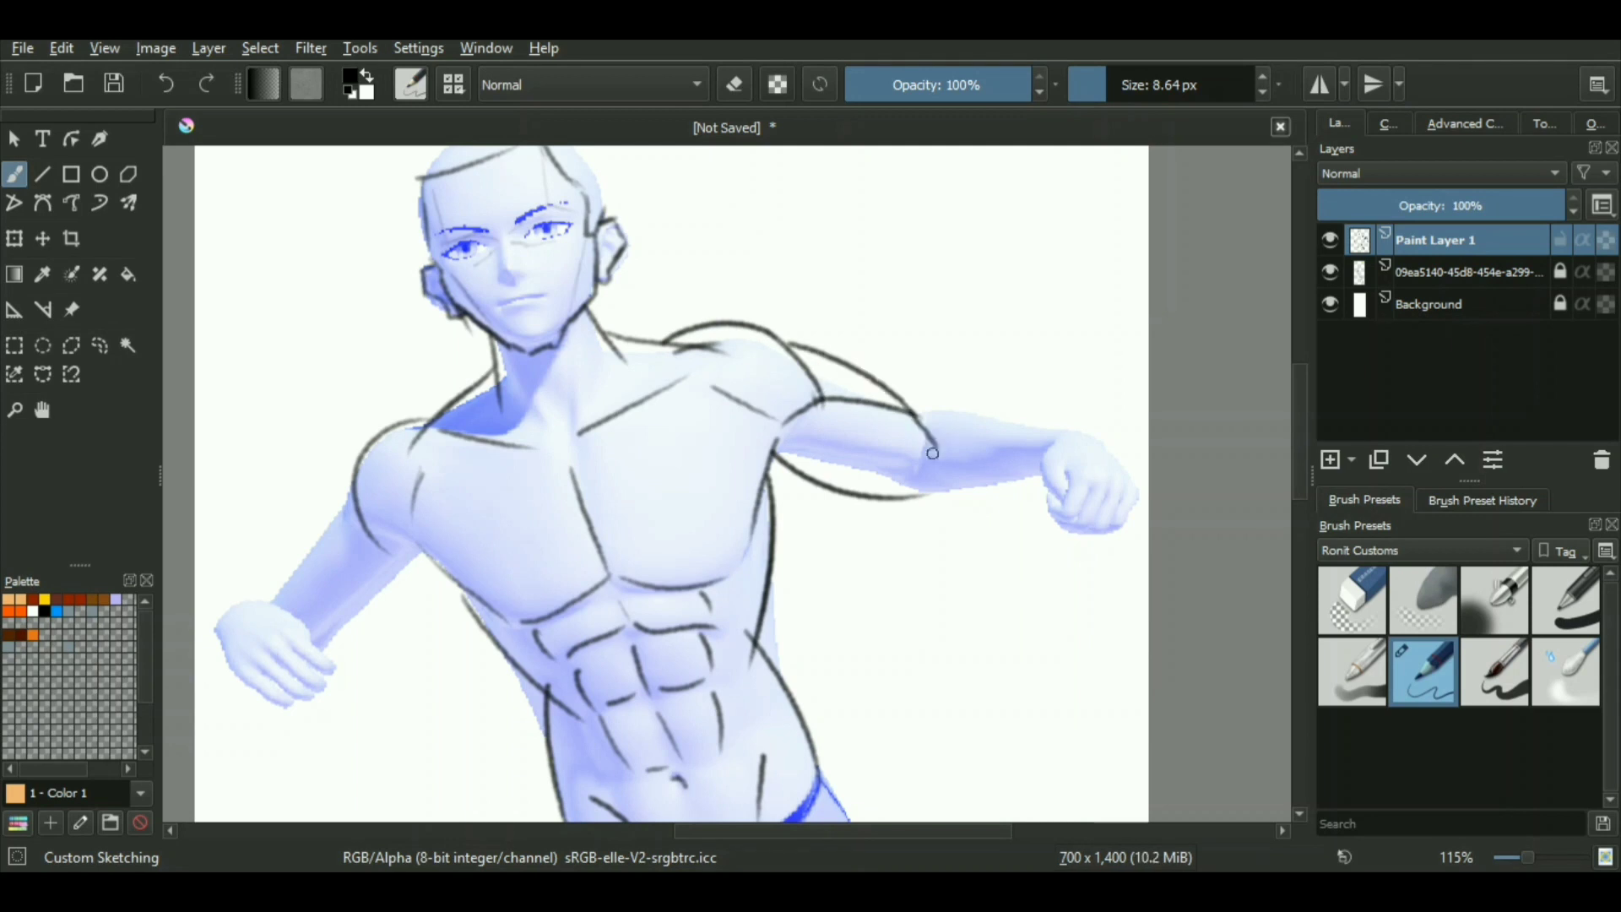
# Outline the forearm and elbow of the outstretched arm, undoing the strokes that do not fit.
pyautogui.moveTo(912, 499); pyautogui.dragTo(1065, 464)
pyautogui.hotkey('ctrl', 'z')
pyautogui.hotkey('ctrl', 'z')
pyautogui.scroll(1, 1002, 439)
pyautogui.moveTo(902, 365)
pyautogui.mouseDown()
pyautogui.moveTo(1096, 417)
pyautogui.moveTo(895, 445)
pyautogui.mouseUp()
pyautogui.moveTo(897, 458); pyautogui.dragTo(836, 445)
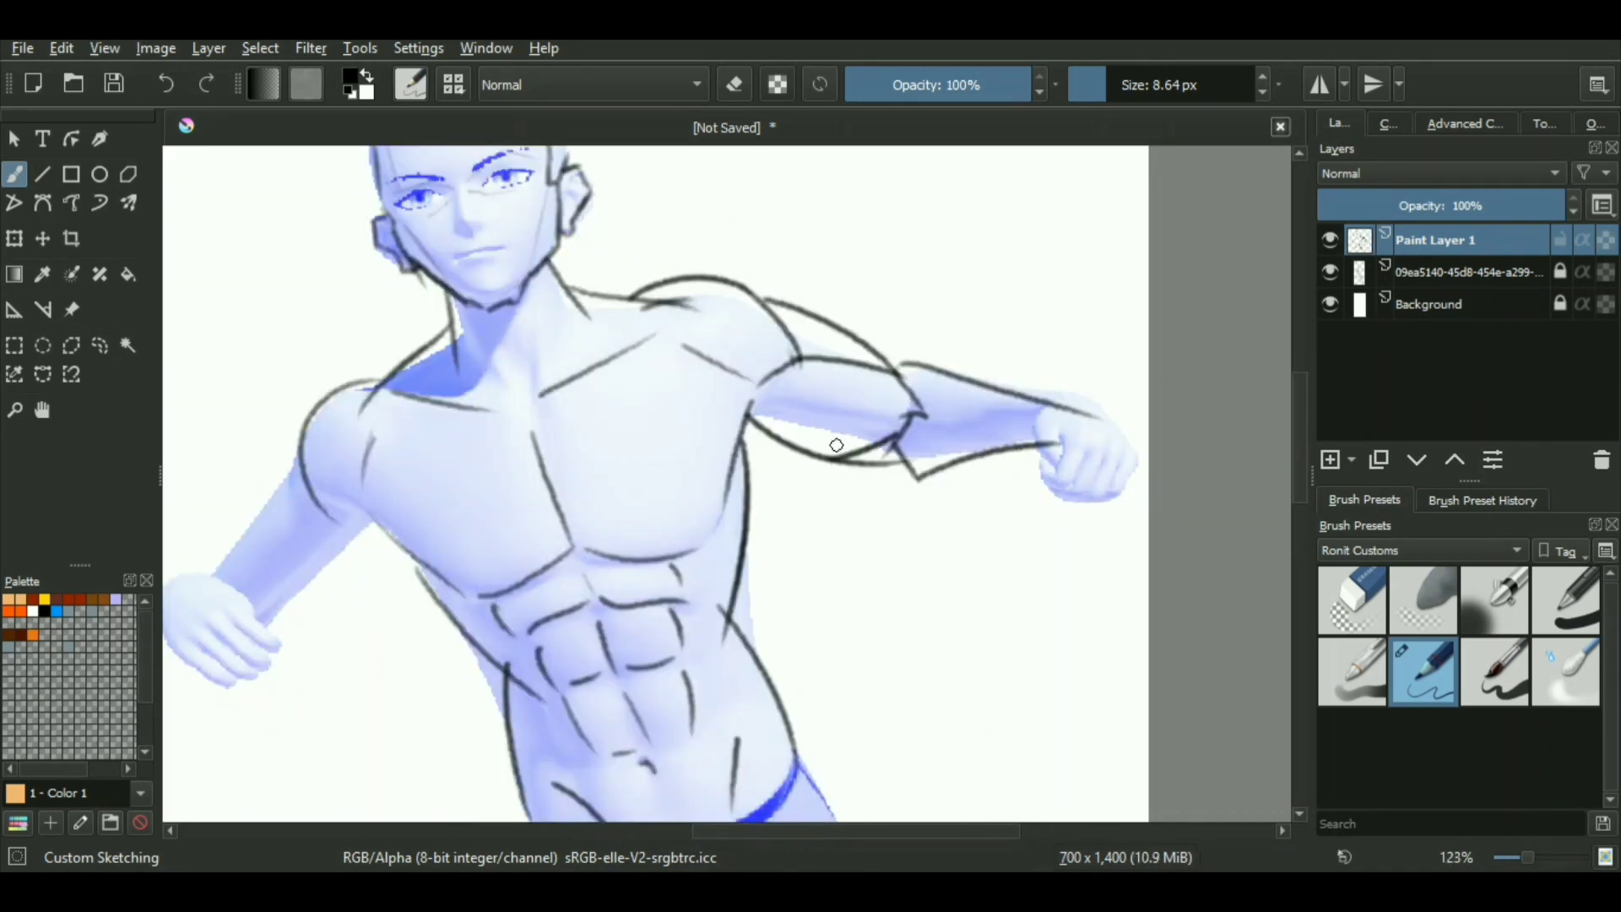
pyautogui.hotkey('ctrl', 'z')
# Erase and redraw the upper and lower contours of the outstretched upper arm.
pyautogui.click(1495, 600)
pyautogui.click(1423, 600)
pyautogui.moveTo(849, 323); pyautogui.dragTo(872, 326)
pyautogui.click(1424, 672)
pyautogui.moveTo(765, 299)
pyautogui.mouseDown()
pyautogui.moveTo(847, 326)
pyautogui.moveTo(895, 371)
pyautogui.mouseUp()
pyautogui.click(1424, 600)
pyautogui.moveTo(798, 446)
pyautogui.mouseDown()
pyautogui.moveTo(784, 436)
pyautogui.moveTo(857, 466)
pyautogui.mouseUp()
pyautogui.press('/')
pyautogui.moveTo(743, 434); pyautogui.dragTo(886, 466)
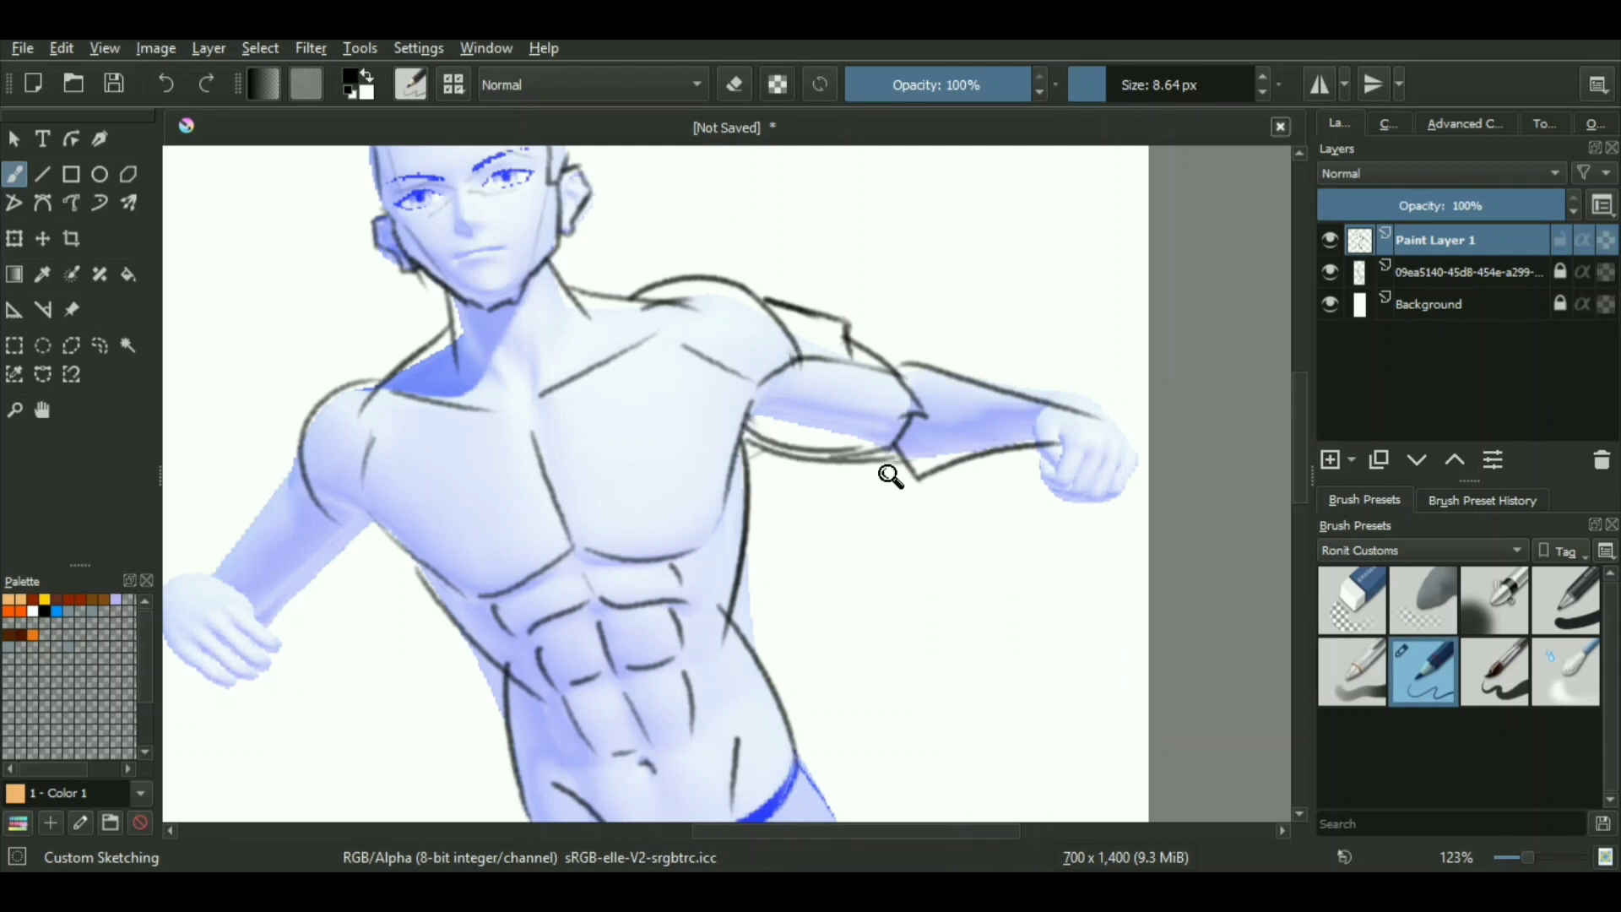
# Block in the fist of the outstretched arm and sketch the contours of the opposite arm.
pyautogui.scroll(1, 844, 464)
pyautogui.moveTo(1036, 406)
pyautogui.mouseDown()
pyautogui.moveTo(1039, 467)
pyautogui.moveTo(1140, 487)
pyautogui.mouseUp()
pyautogui.moveTo(1049, 401); pyautogui.dragTo(1108, 397)
pyautogui.keyDown('ctrl'); pyautogui.moveTo(1014, 565); pyautogui.dragTo(981, 618, button='middle'); pyautogui.keyUp('ctrl')
pyautogui.keyDown('ctrl'); pyautogui.moveTo(519, 740); pyautogui.dragTo(523, 658, button='middle'); pyautogui.keyUp('ctrl')
pyautogui.moveTo(681, 319)
pyautogui.mouseDown()
pyautogui.moveTo(673, 385)
pyautogui.moveTo(702, 411)
pyautogui.mouseUp()
# Sketch the crotch line and the outer and inner thigh contours of the straight leg.
pyautogui.scroll(-3, 663, 408)
pyautogui.scroll(2, 709, 389)
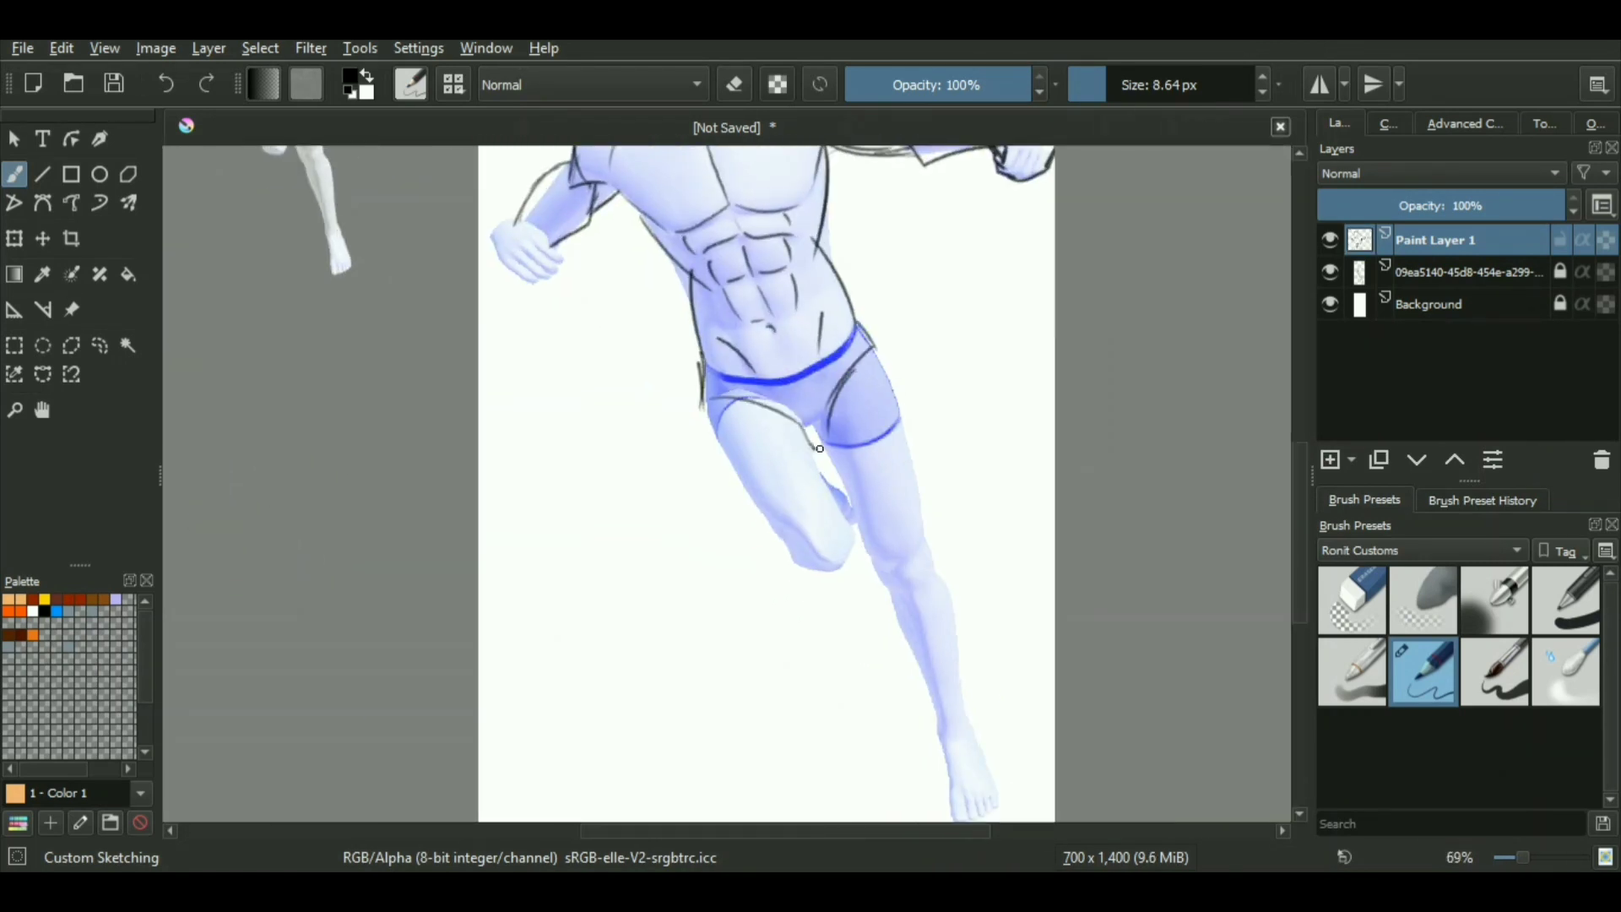
pyautogui.moveTo(815, 443); pyautogui.dragTo(829, 452)
pyautogui.moveTo(868, 338); pyautogui.dragTo(961, 506)
pyautogui.moveTo(828, 448); pyautogui.dragTo(865, 576)
# Draw the kneecap block, calf, shin and foot of the straight leg.
pyautogui.moveTo(935, 629); pyautogui.dragTo(895, 570)
pyautogui.keyDown('ctrl'); pyautogui.moveTo(935, 629); pyautogui.dragTo(935, 549, button='middle'); pyautogui.keyUp('ctrl')
pyautogui.keyDown('ctrl'); pyautogui.moveTo(950, 346); pyautogui.dragTo(955, 427, button='middle'); pyautogui.keyUp('ctrl')
pyautogui.moveTo(903, 479); pyautogui.dragTo(886, 541)
pyautogui.moveTo(888, 535); pyautogui.dragTo(944, 650)
pyautogui.moveTo(936, 455); pyautogui.dragTo(963, 507)
pyautogui.moveTo(939, 458); pyautogui.dragTo(963, 538)
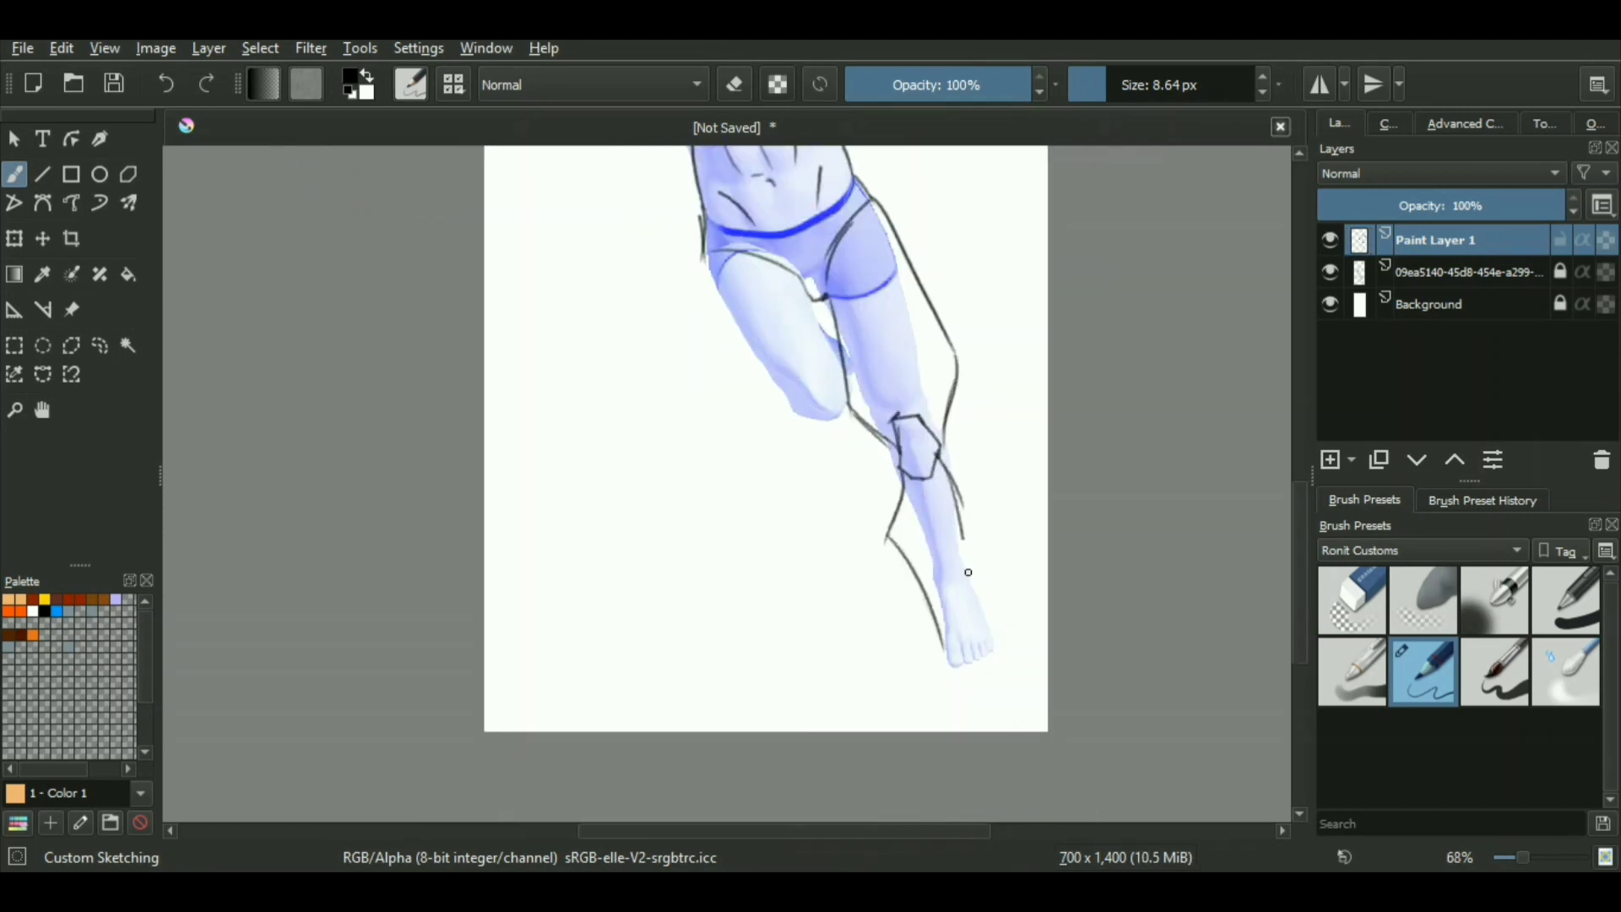
pyautogui.moveTo(946, 646); pyautogui.dragTo(979, 724)
pyautogui.scroll(-3, 941, 670)
pyautogui.moveTo(784, 387); pyautogui.dragTo(815, 498)
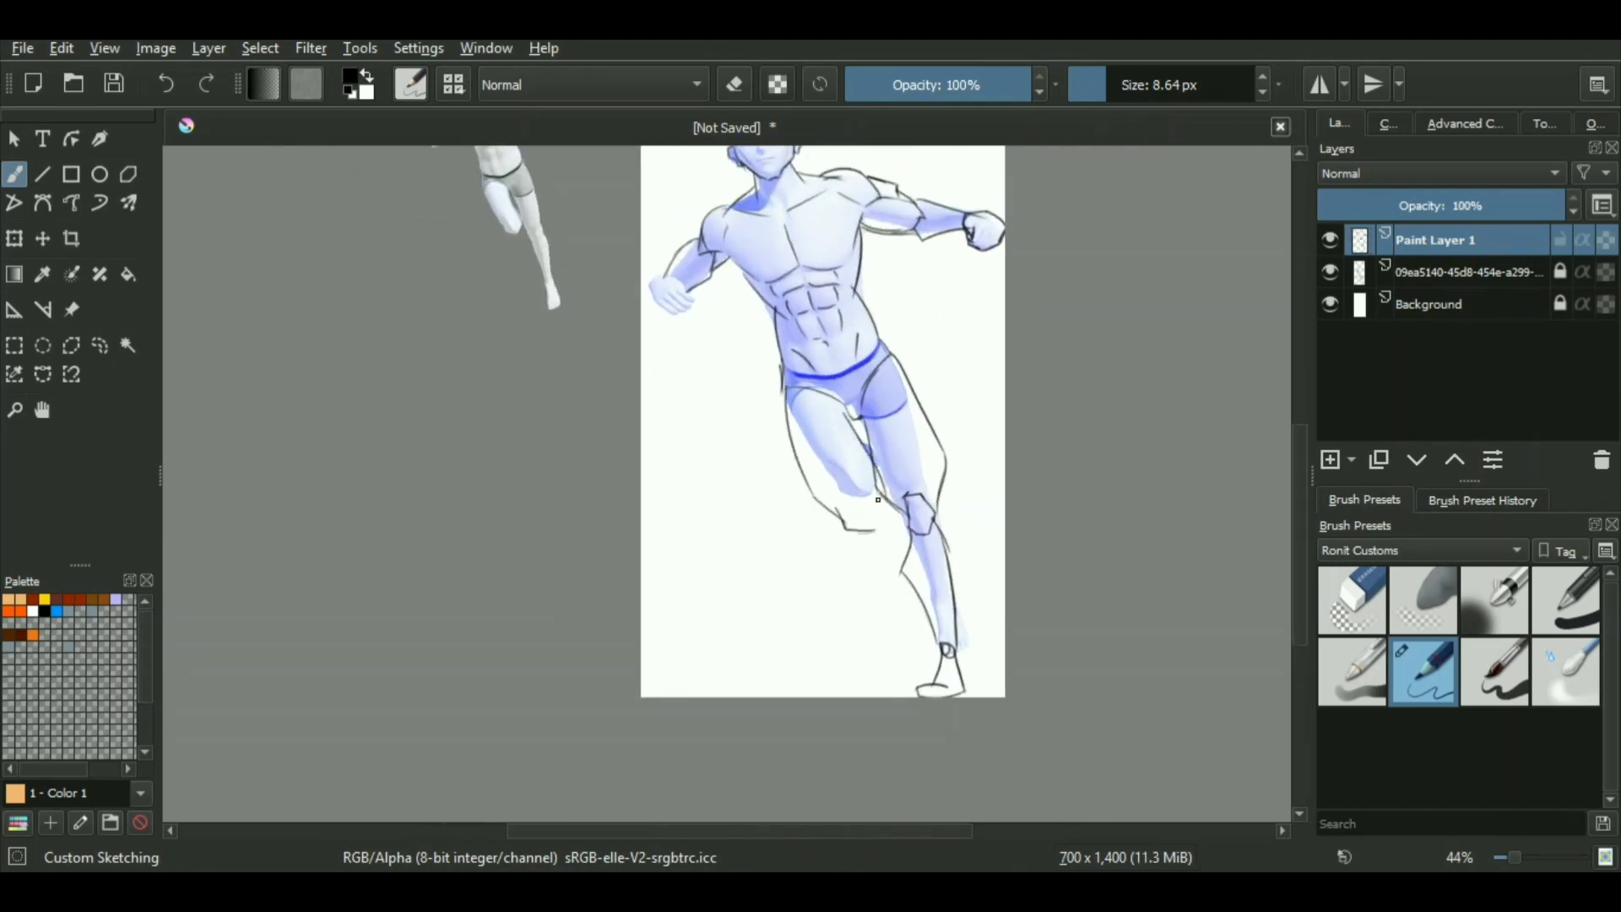
pyautogui.hotkey('ctrl', 'z')
pyautogui.hotkey('ctrl', 'z')
pyautogui.hotkey('ctrl', 'z')
# Outline the raised leg's thigh and knee, and block in the remaining fist as a hexagon.
pyautogui.moveTo(784, 394); pyautogui.dragTo(835, 505)
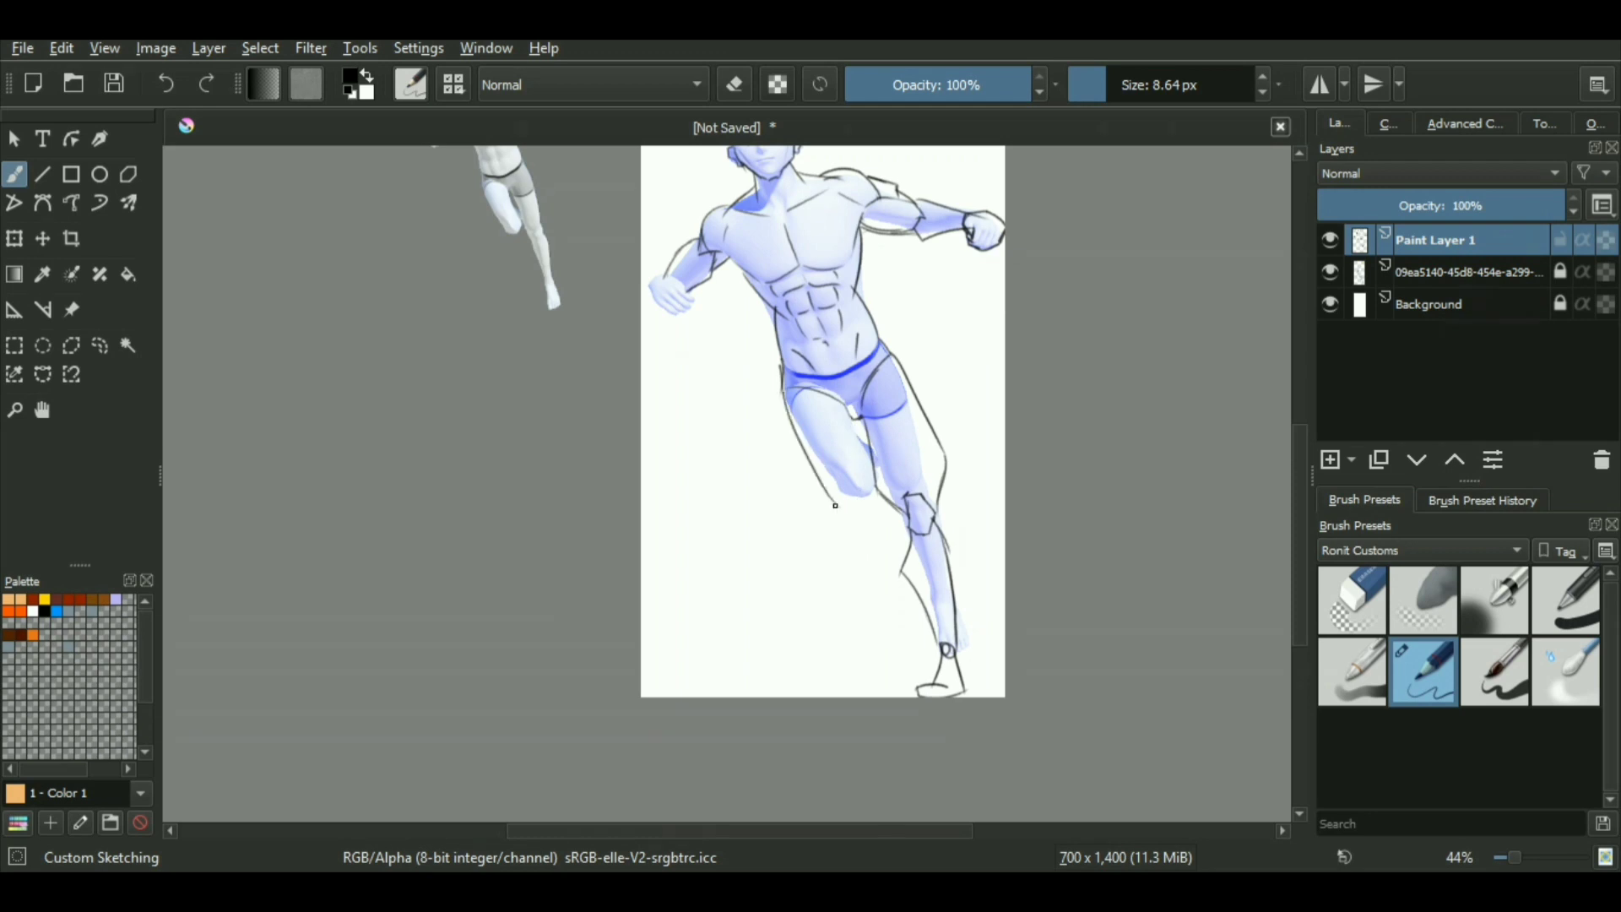
pyautogui.scroll(4, 865, 525)
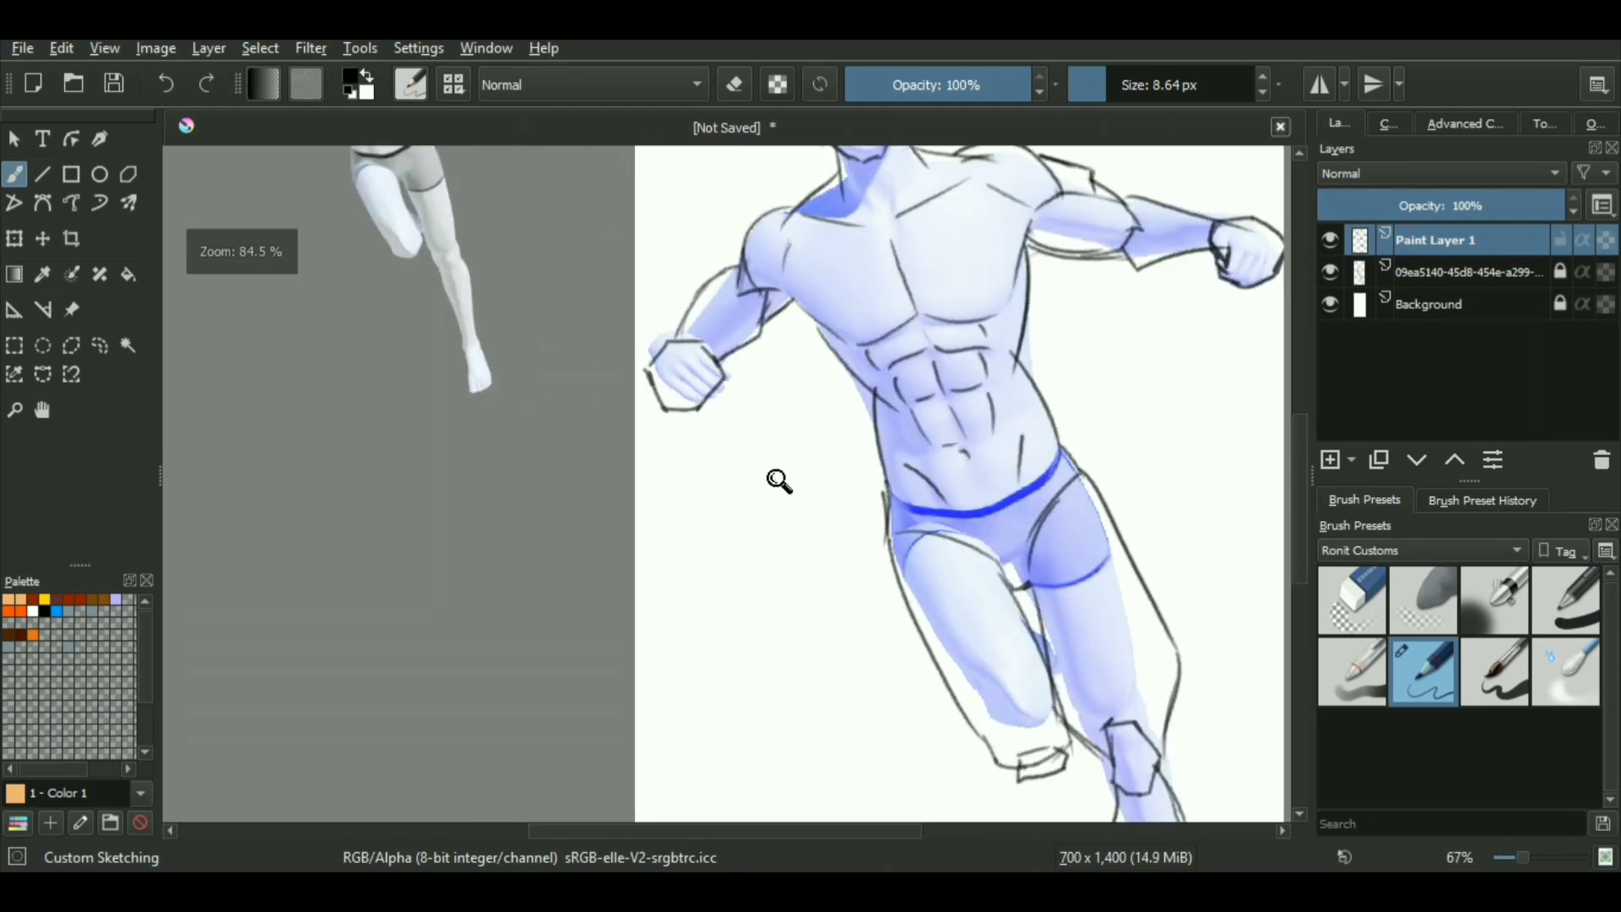
pyautogui.scroll(-2, 787, 278)
# Add the centre line and construction guidelines to the face.
pyautogui.scroll(3, 749, 410)
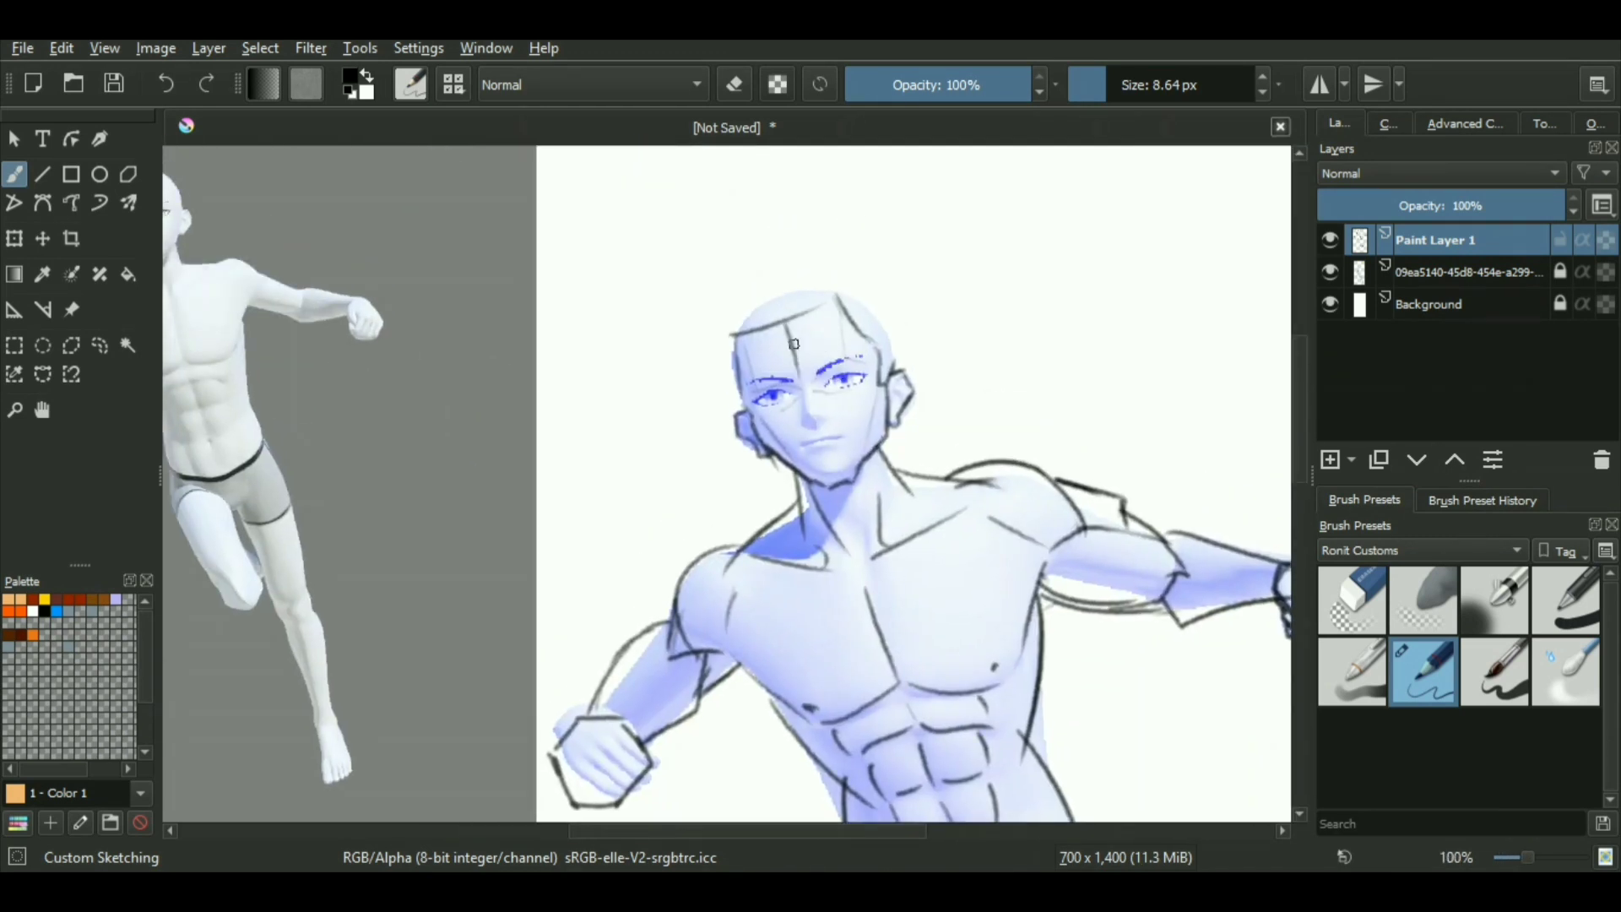
pyautogui.moveTo(883, 467); pyautogui.dragTo(872, 405, button='middle')
pyautogui.moveTo(775, 263)
pyautogui.mouseDown()
pyautogui.moveTo(828, 425)
pyautogui.moveTo(747, 468)
pyautogui.mouseUp()
# Hide the mannequin layer to examine the line sketch of the figure on its own.
pyautogui.scroll(-6, 826, 250)
pyautogui.click(1330, 272)
pyautogui.scroll(4, 1013, 371)
pyautogui.scroll(4, 517, 565)
pyautogui.press('/')
pyautogui.scroll(-2, 747, 468)
pyautogui.scroll(-3, 879, 332)
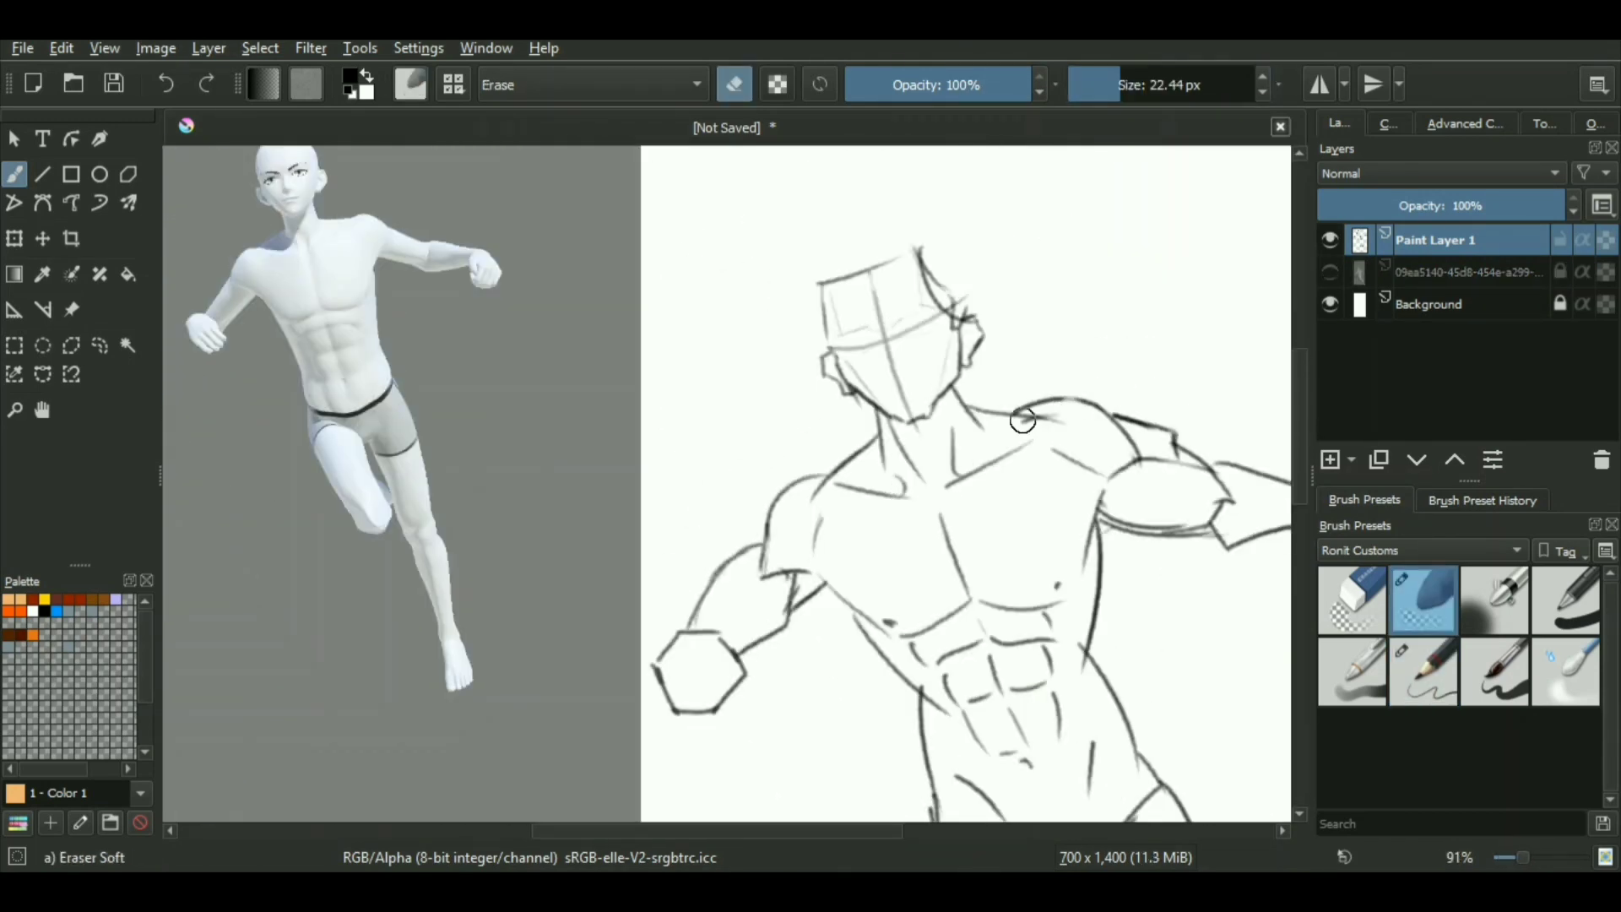
pyautogui.scroll(-1, 582, 152)
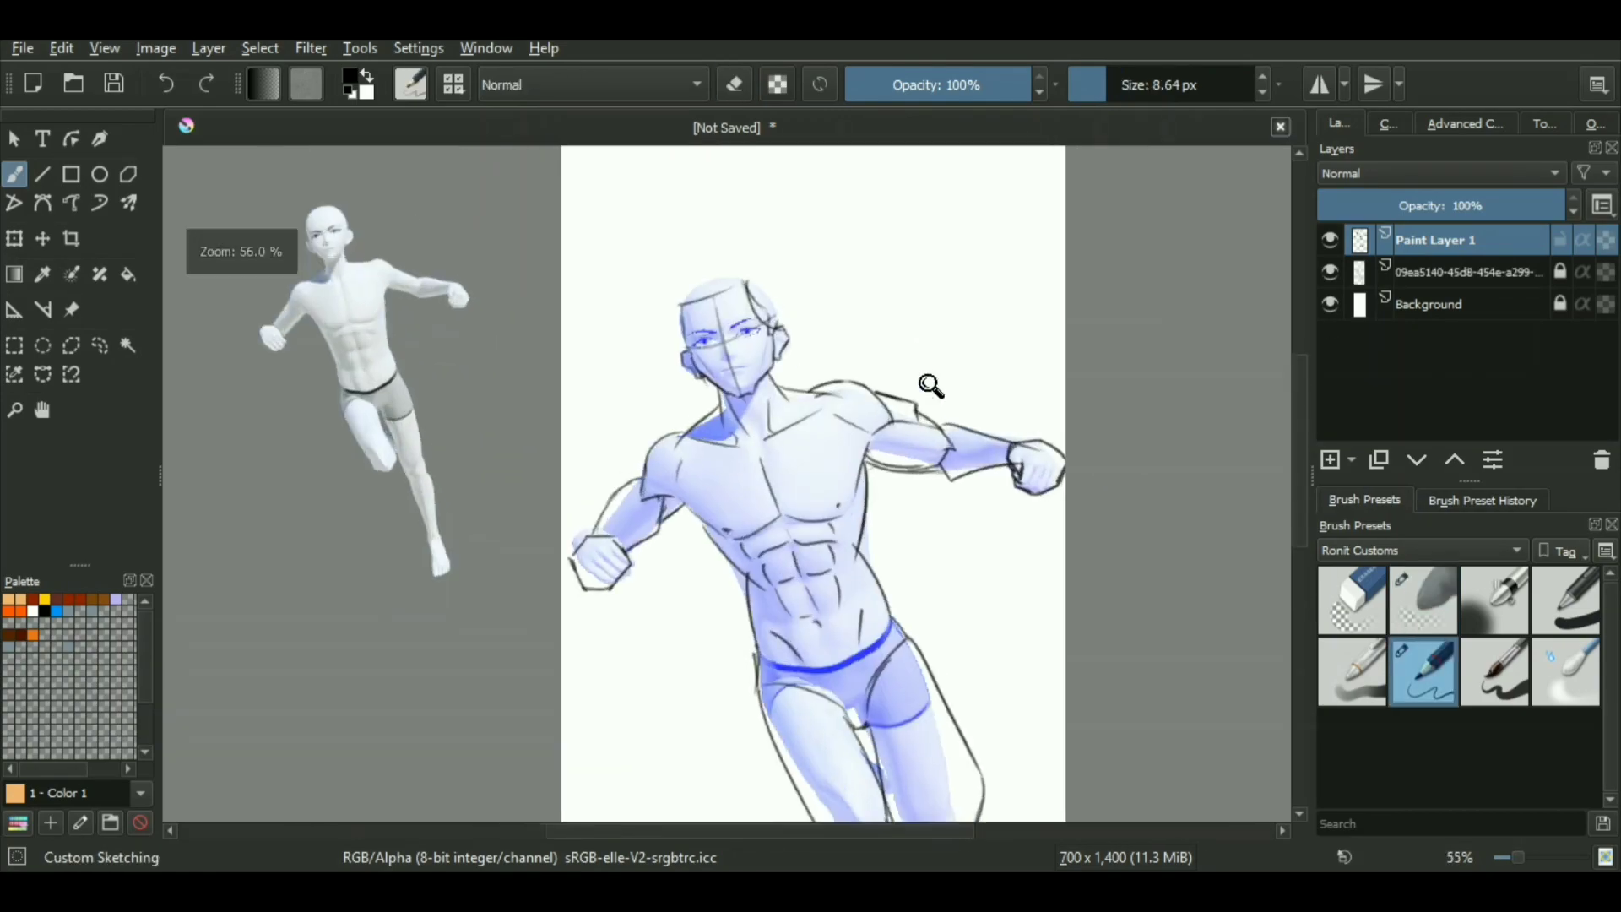
# Sketch the outer silhouette of the hair above the head and the hairline across the forehead.
pyautogui.scroll(5, 933, 387)
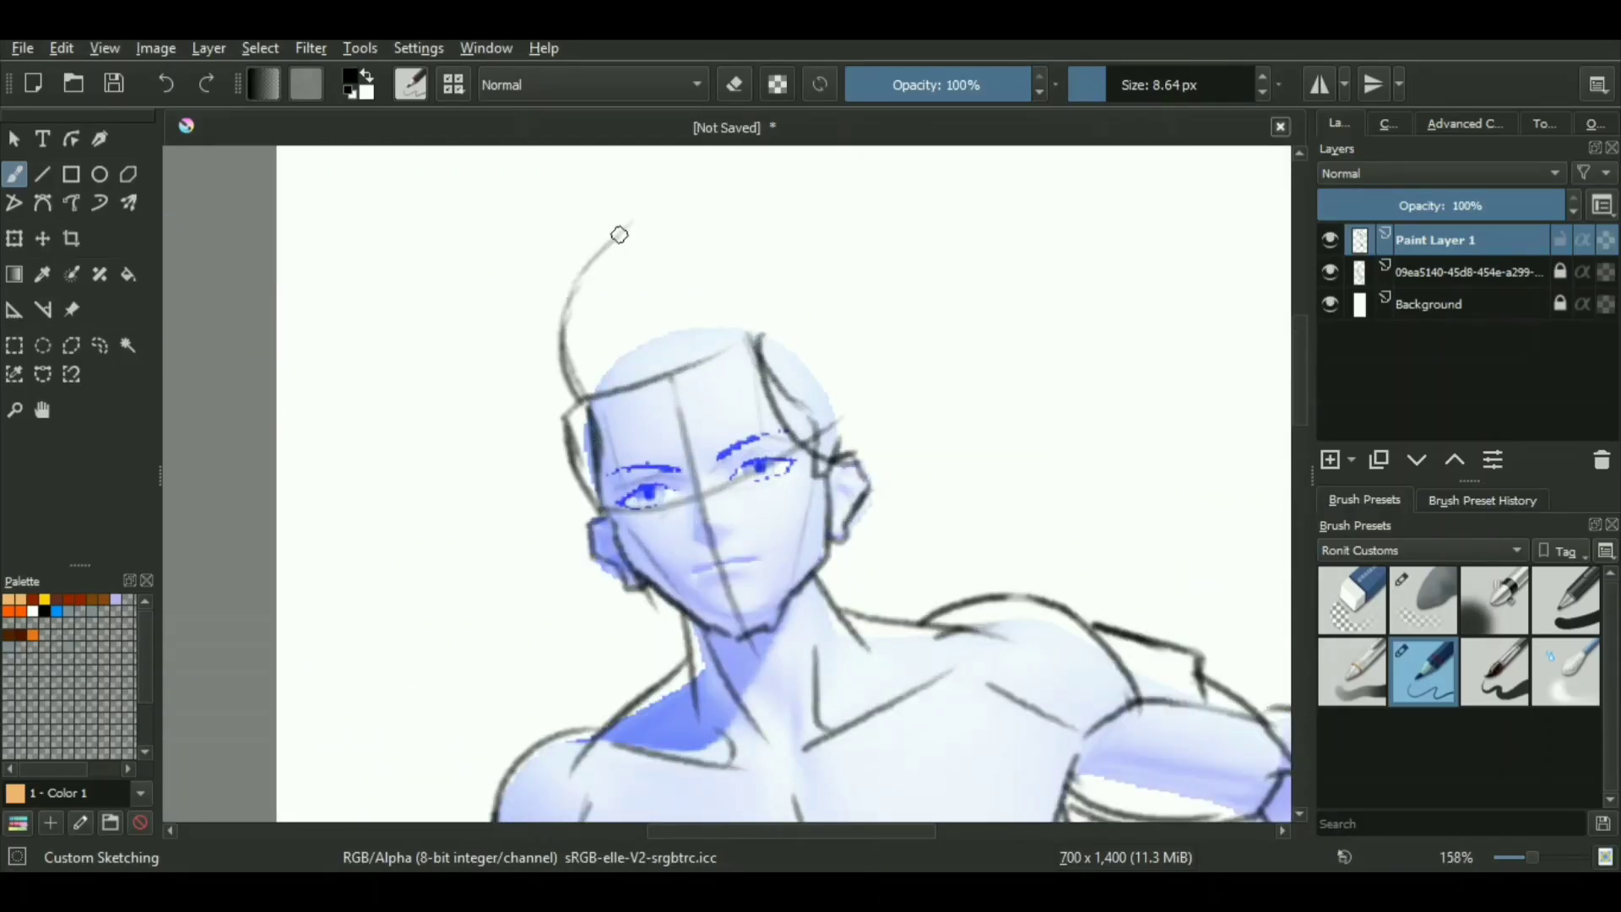
pyautogui.moveTo(630, 225); pyautogui.dragTo(602, 295)
pyautogui.moveTo(621, 255); pyautogui.dragTo(826, 405)
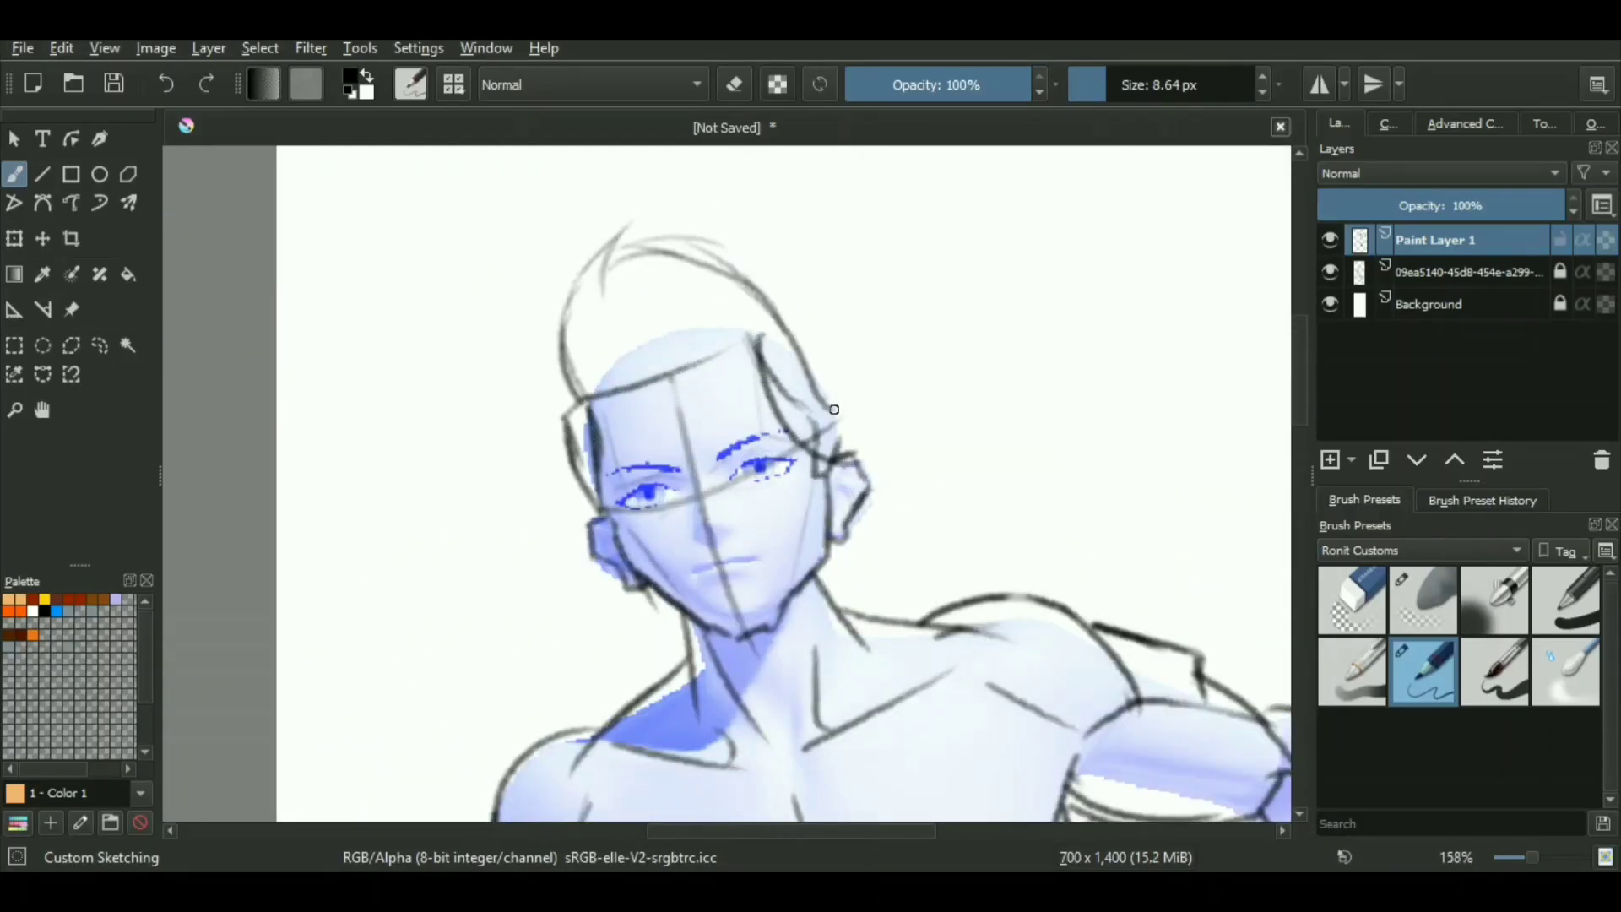
pyautogui.moveTo(716, 329); pyautogui.dragTo(768, 356)
pyautogui.moveTo(764, 357); pyautogui.dragTo(641, 387)
pyautogui.moveTo(588, 380)
pyautogui.mouseDown()
pyautogui.moveTo(686, 391)
pyautogui.moveTo(764, 357)
pyautogui.mouseUp()
pyautogui.moveTo(685, 251); pyautogui.dragTo(873, 412)
pyautogui.moveTo(873, 412); pyautogui.dragTo(817, 375)
# Add swept strands inside the hair shape and hair at the side near the ear.
pyautogui.keyDown('ctrl'); pyautogui.moveTo(671, 326); pyautogui.dragTo(581, 369, button='middle'); pyautogui.keyUp('ctrl')
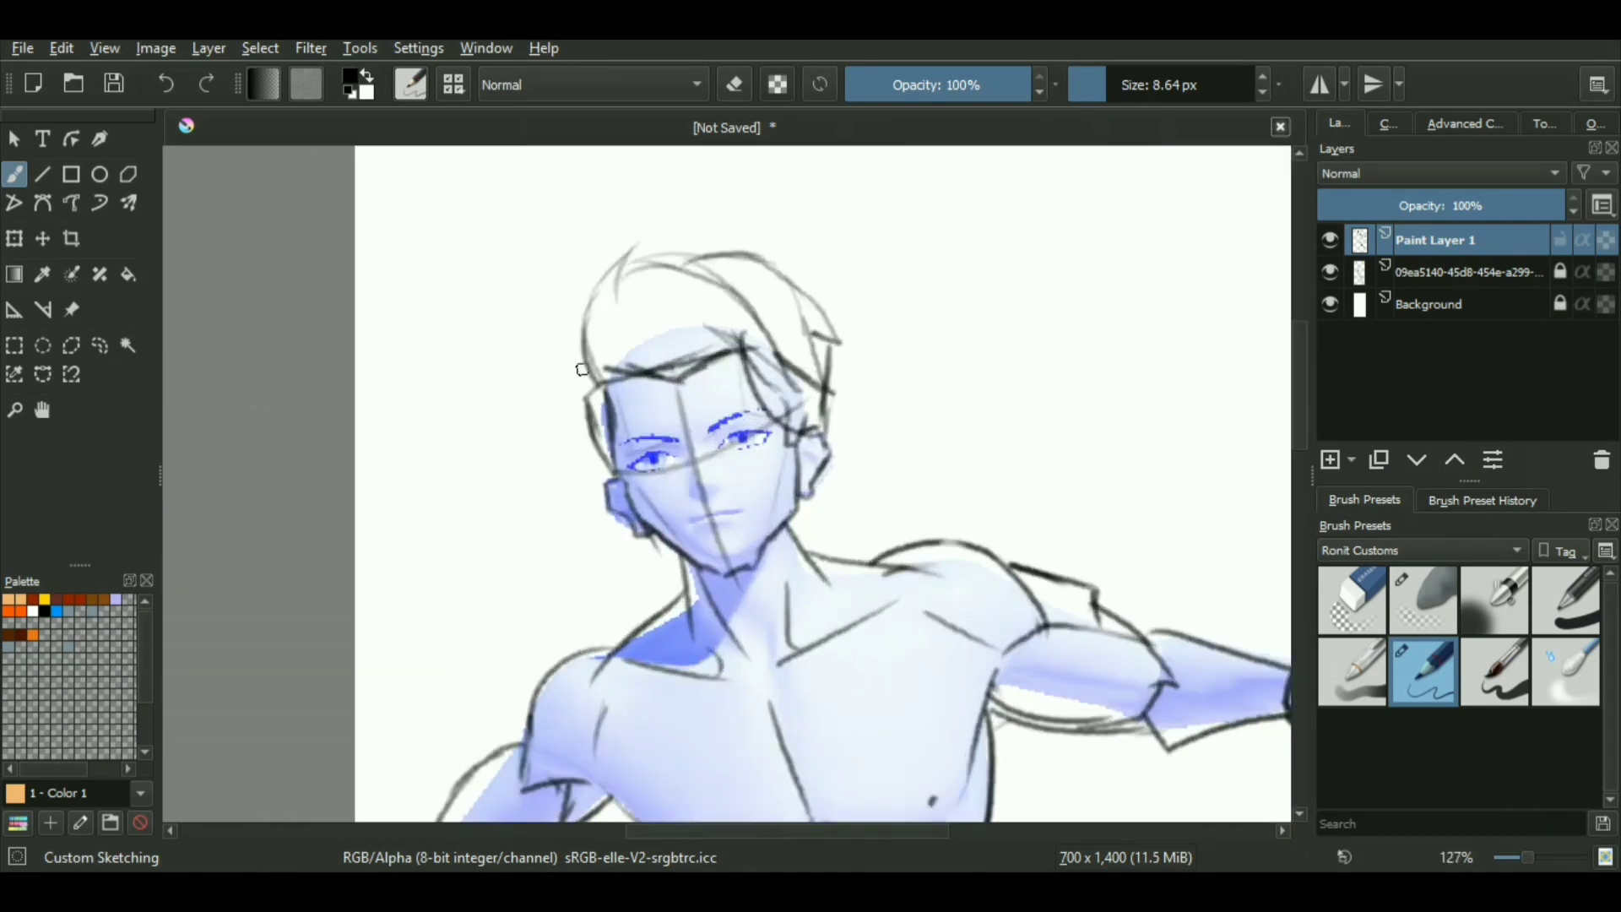
pyautogui.moveTo(718, 338); pyautogui.dragTo(793, 427)
pyautogui.moveTo(642, 287); pyautogui.dragTo(781, 247)
pyautogui.moveTo(785, 338)
pyautogui.keyDown('ctrl'); pyautogui.mouseDown(button='middle')
pyautogui.moveTo(785, 515)
pyautogui.moveTo(758, 346)
pyautogui.mouseUp(button='middle'); pyautogui.keyUp('ctrl')
pyautogui.moveTo(789, 338); pyautogui.dragTo(819, 447)
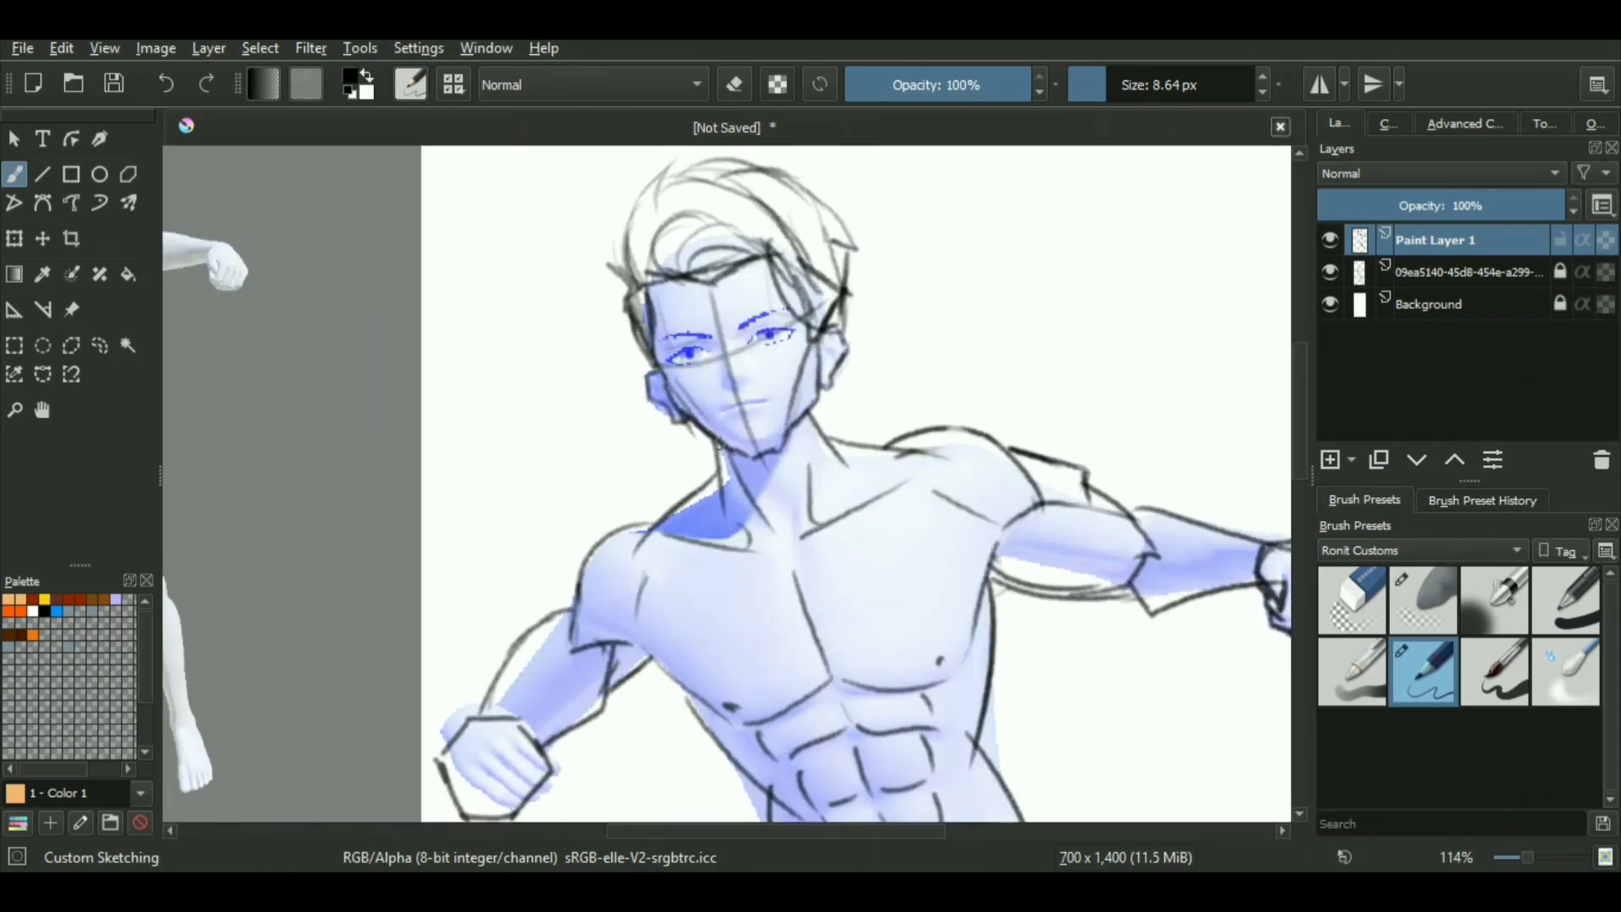
pyautogui.keyDown('ctrl'); pyautogui.moveTo(824, 380); pyautogui.dragTo(823, 422, button='middle'); pyautogui.keyUp('ctrl')
pyautogui.moveTo(779, 308); pyautogui.dragTo(679, 218)
# Clean up overlapping sketch lines at the waist with Eraser Soft and hide the mannequin layer.
pyautogui.keyDown('ctrl'); pyautogui.moveTo(687, 204); pyautogui.dragTo(694, 346, button='middle'); pyautogui.keyUp('ctrl')
pyautogui.keyDown('ctrl'); pyautogui.moveTo(885, 586); pyautogui.dragTo(904, 380, button='middle'); pyautogui.keyUp('ctrl')
pyautogui.press('/')
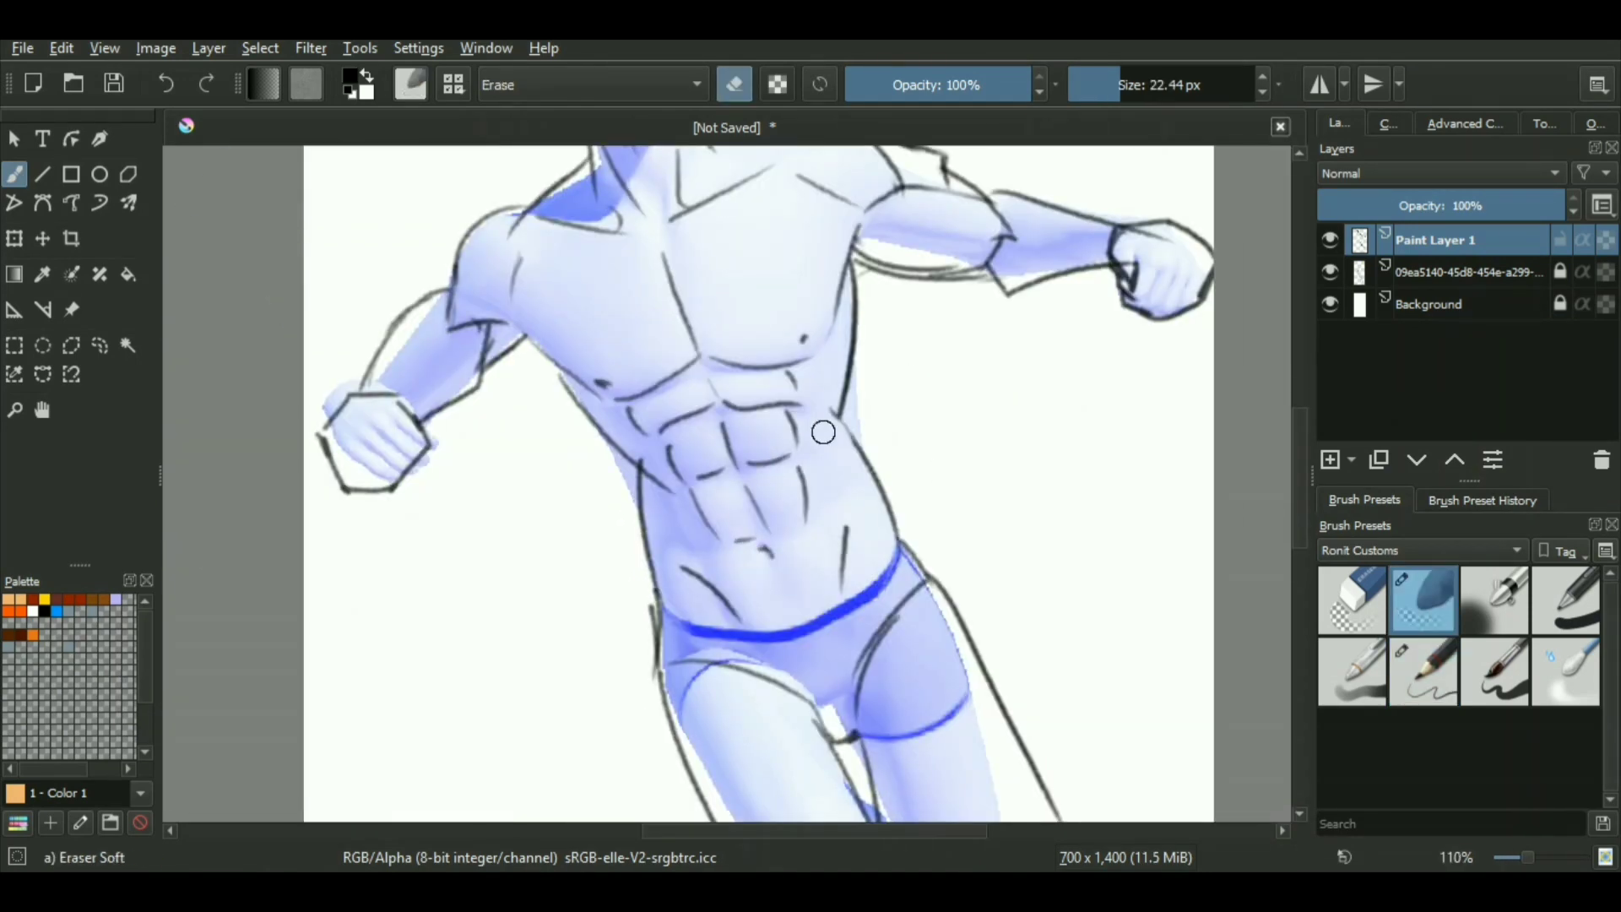
pyautogui.scroll(-4, 732, 498)
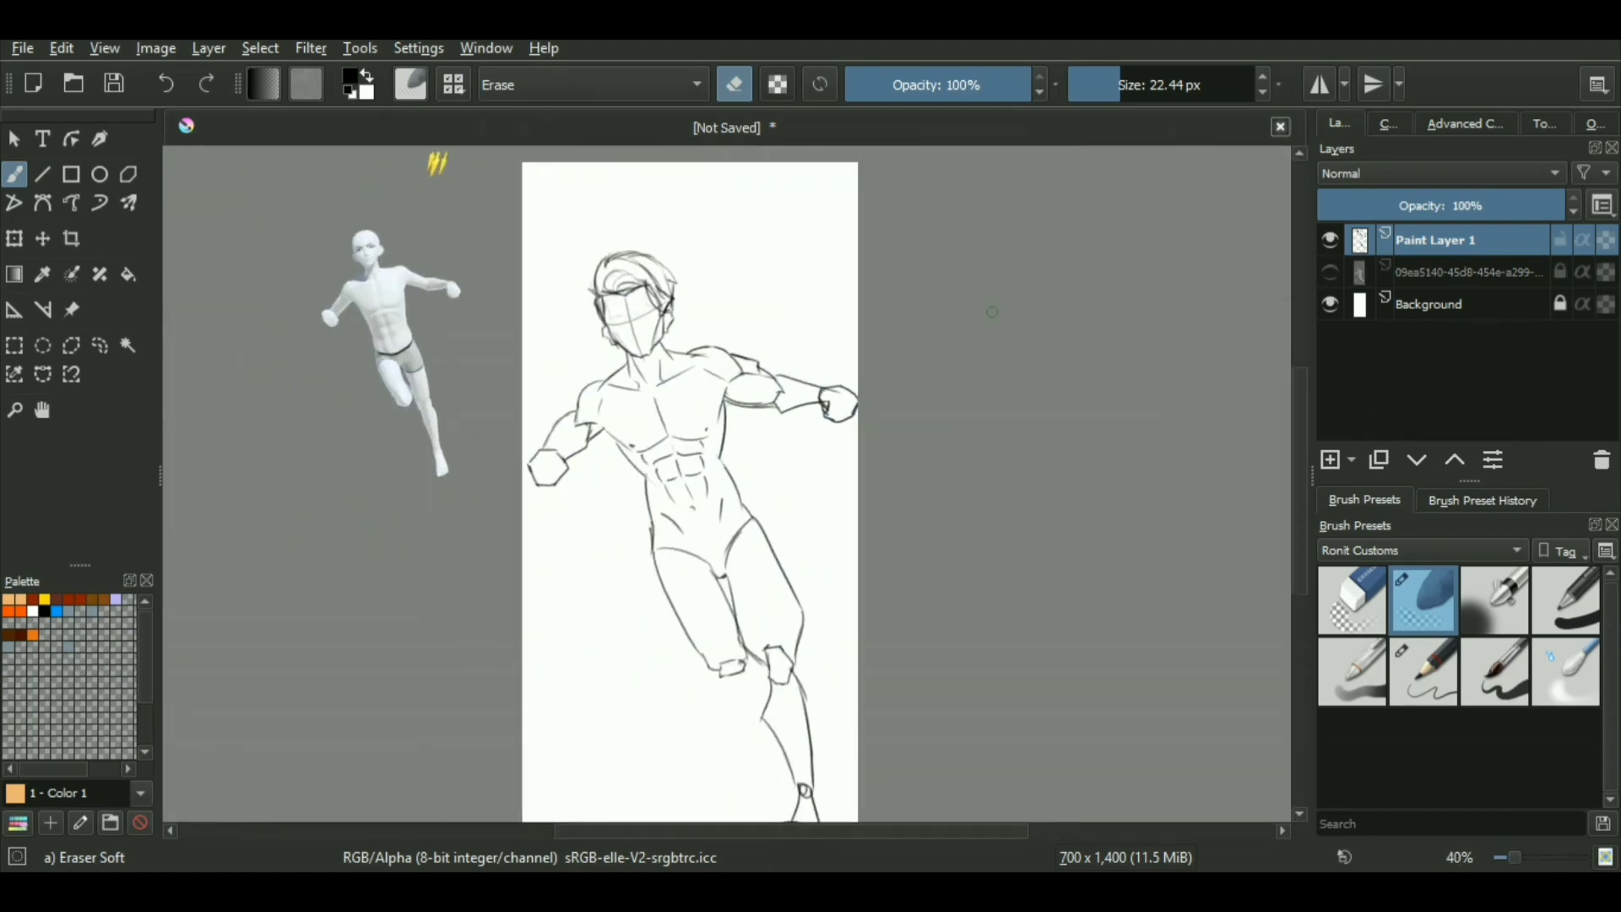